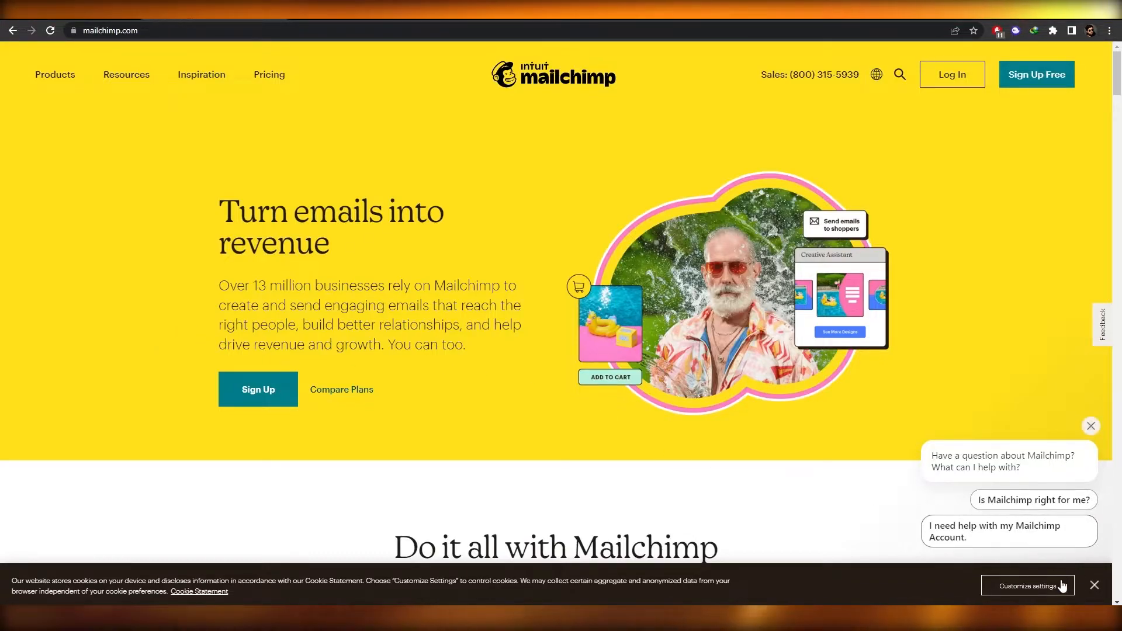
Dismiss the cookie notice and open Mailchimp's free sign-up form
left_click(1095, 586)
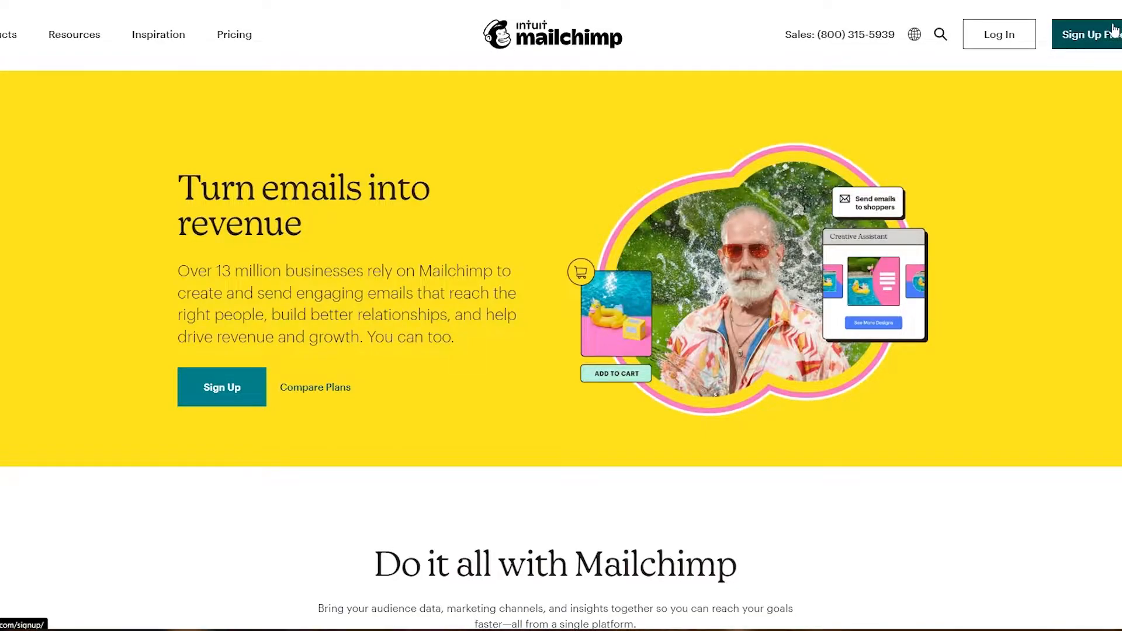
left_click(1114, 31)
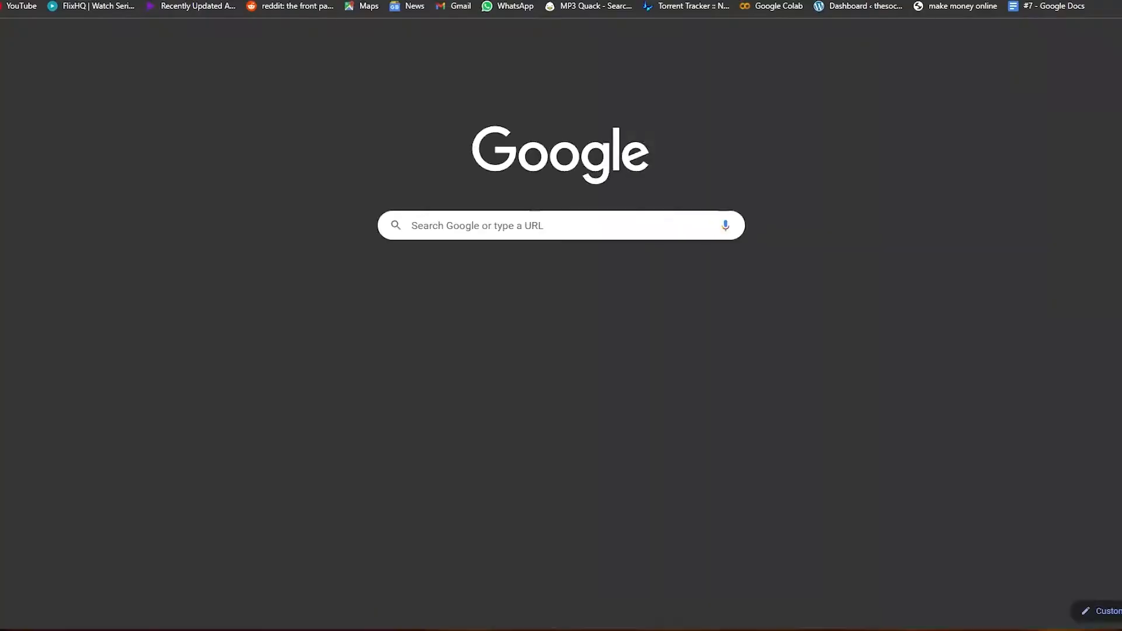
Open Temp Mail in a new tab and paste its temporary address as the email in the Mailchimp sign-up form
type("temp")
key("Return")
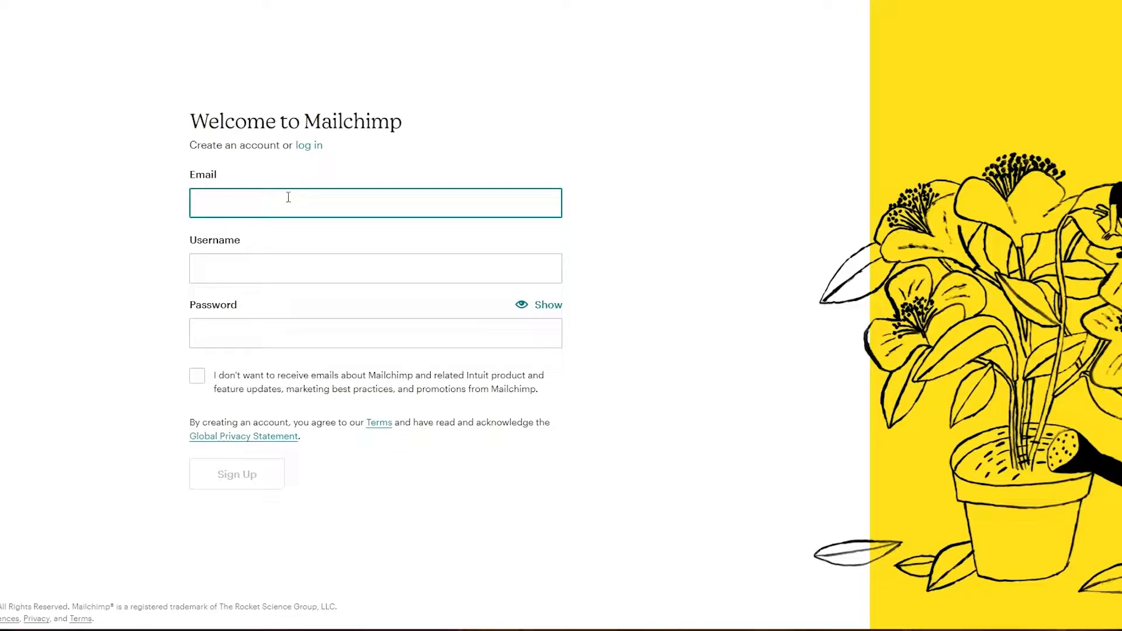
key("ctrl+v")
Set the username to pantabi, enter the account password, opt out of Mailchimp emails, and submit the sign-up
left_click(269, 261)
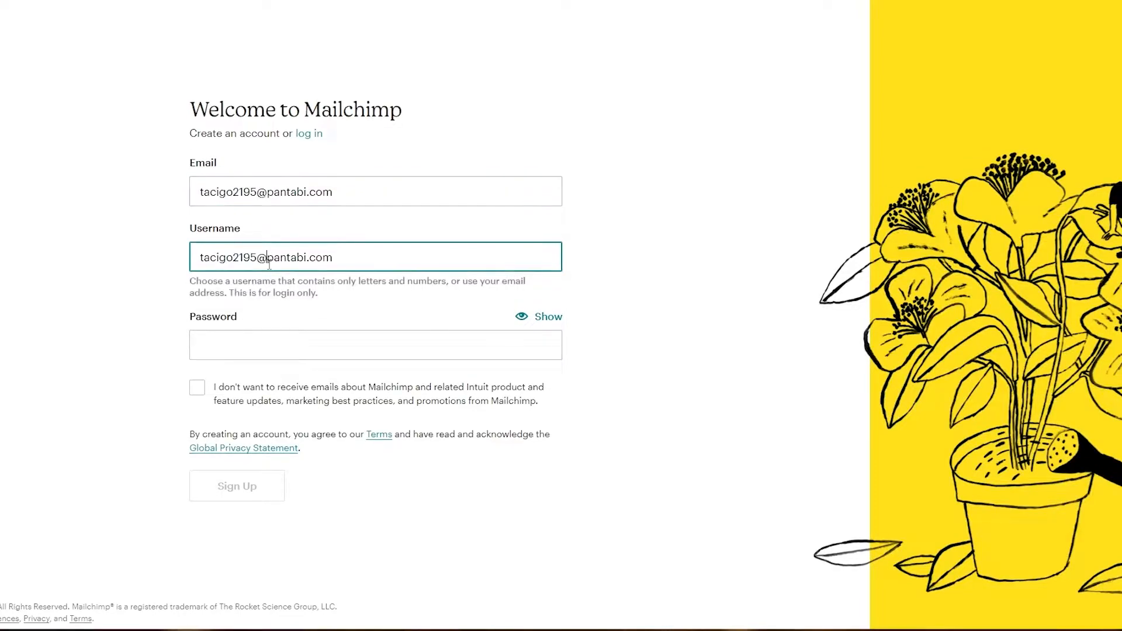
left_click_drag(268, 257, 181, 256)
left_click(112, 329)
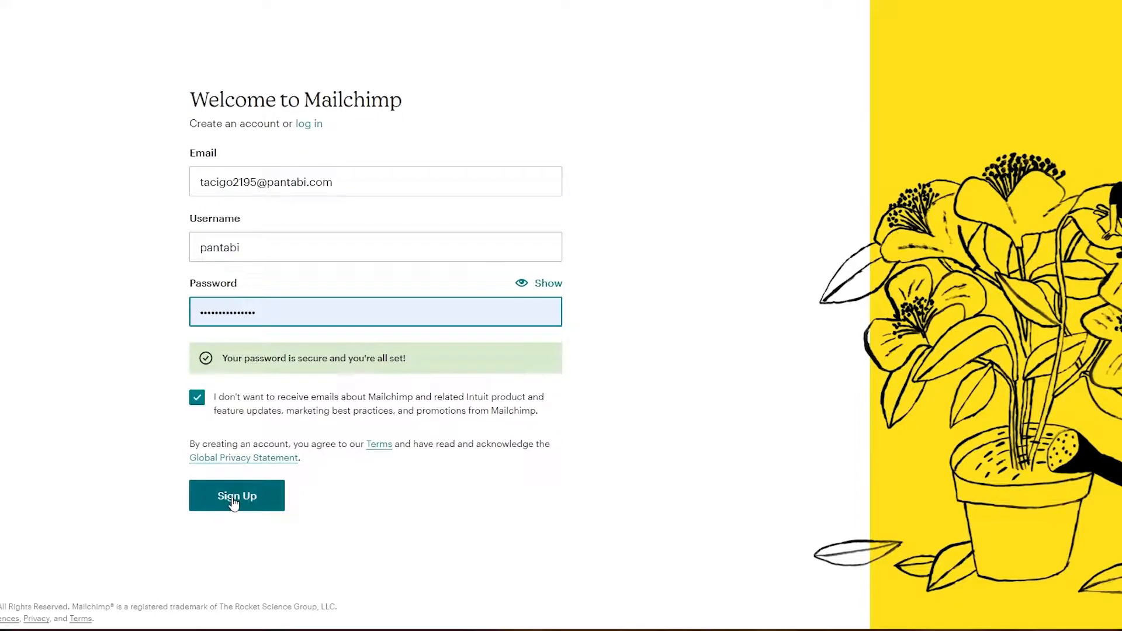
left_click(234, 498)
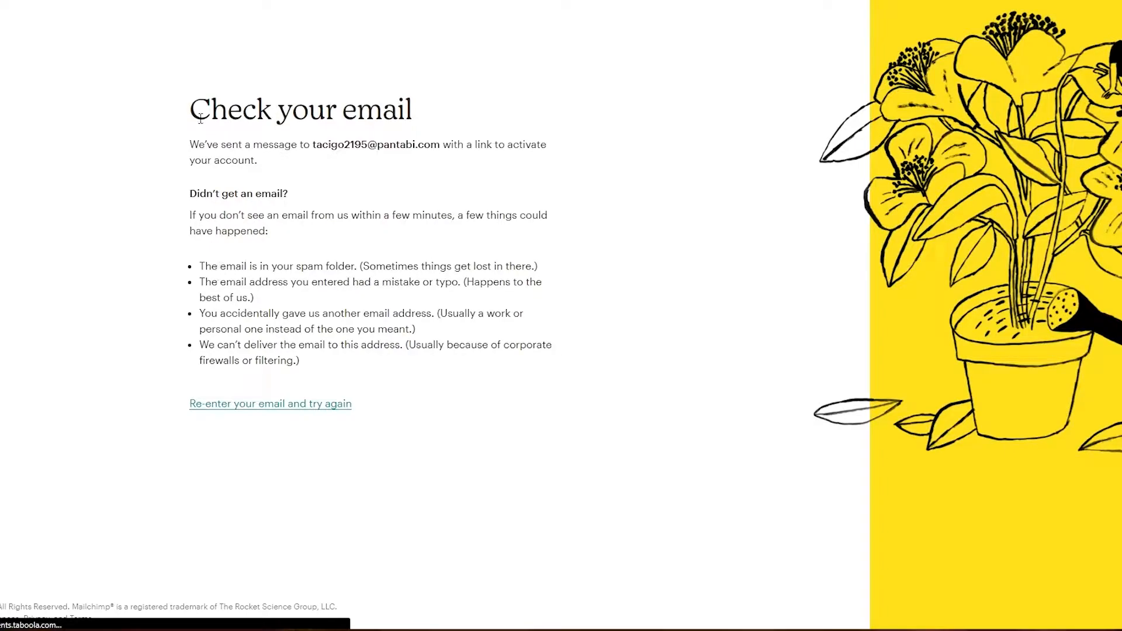
Activate the account from the Mailchimp Client Services email in the Temp Mail inbox and complete the human verification
triple_click(446, 117)
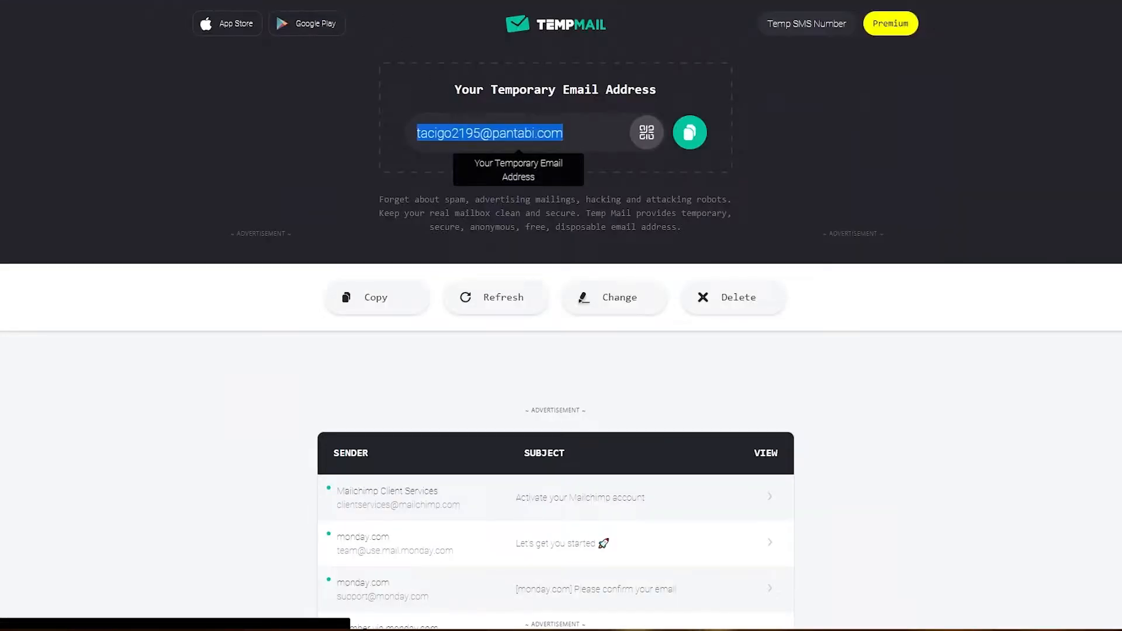
scroll(573, 433, "down", 3)
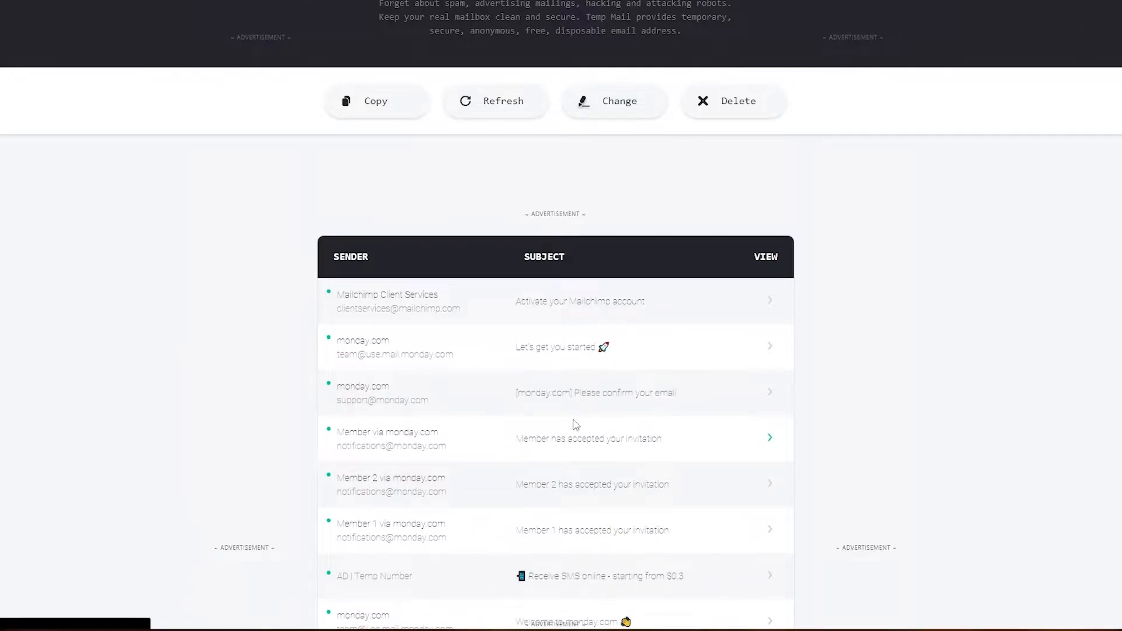
left_click(471, 312)
scroll(608, 400, "down", 2)
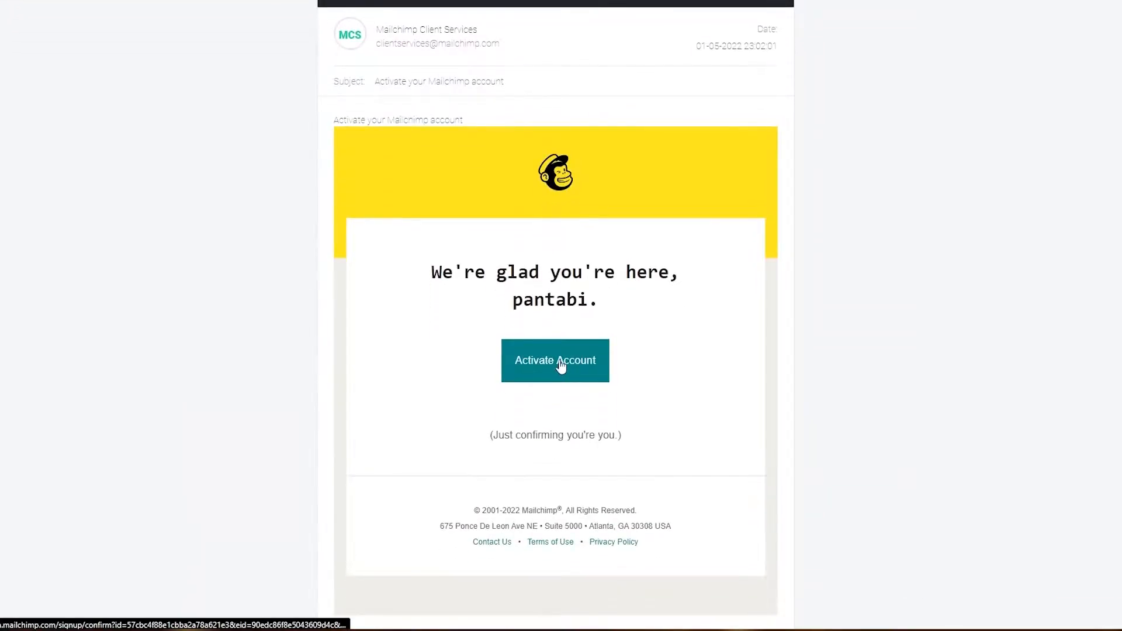
left_click(561, 366)
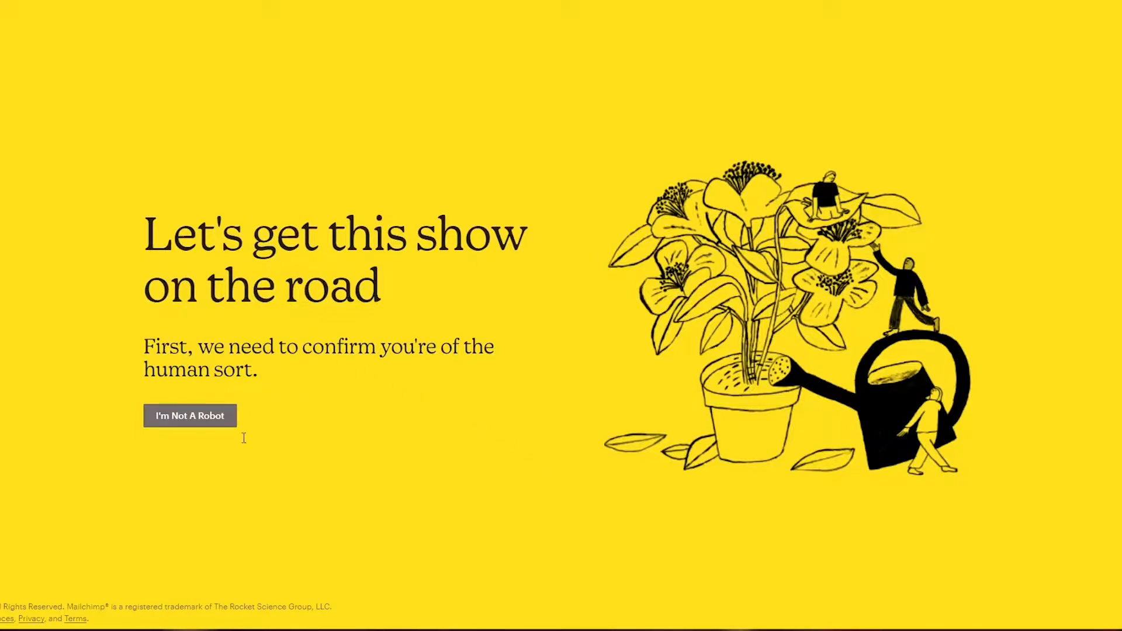
left_click(212, 416)
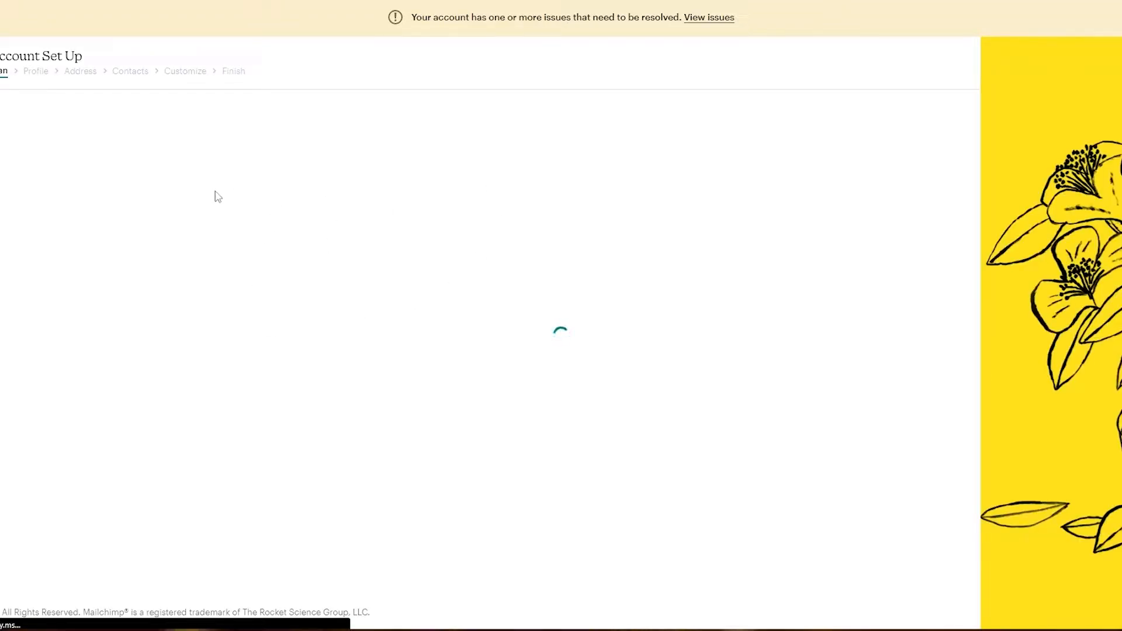
Continue the account setup with the Free plan and complete the profile details
left_click(954, 170)
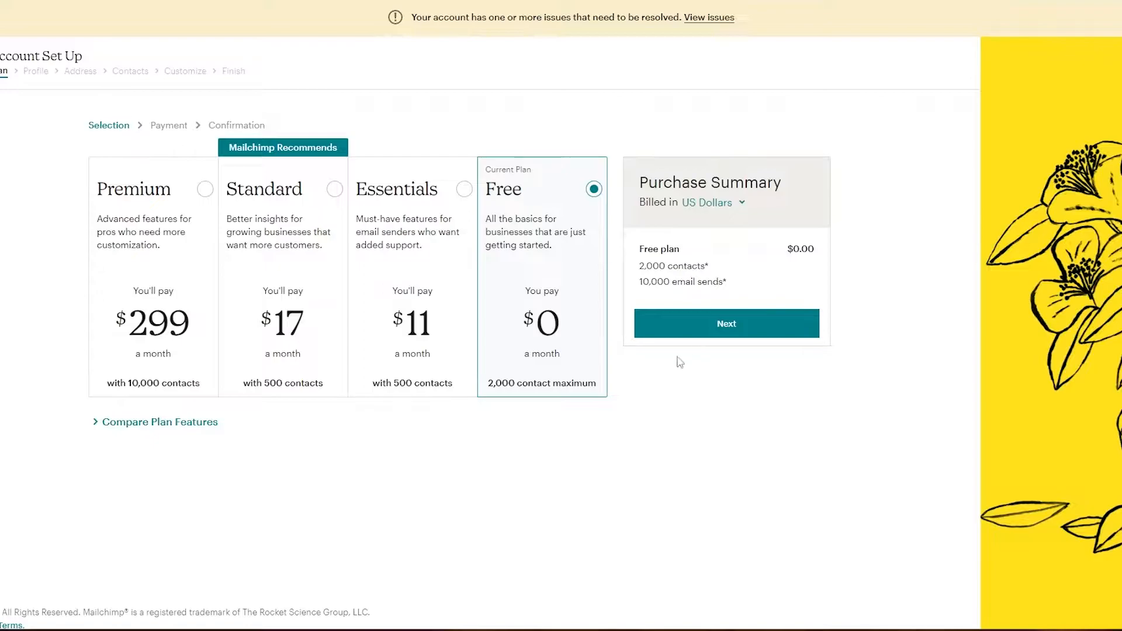
left_click(679, 331)
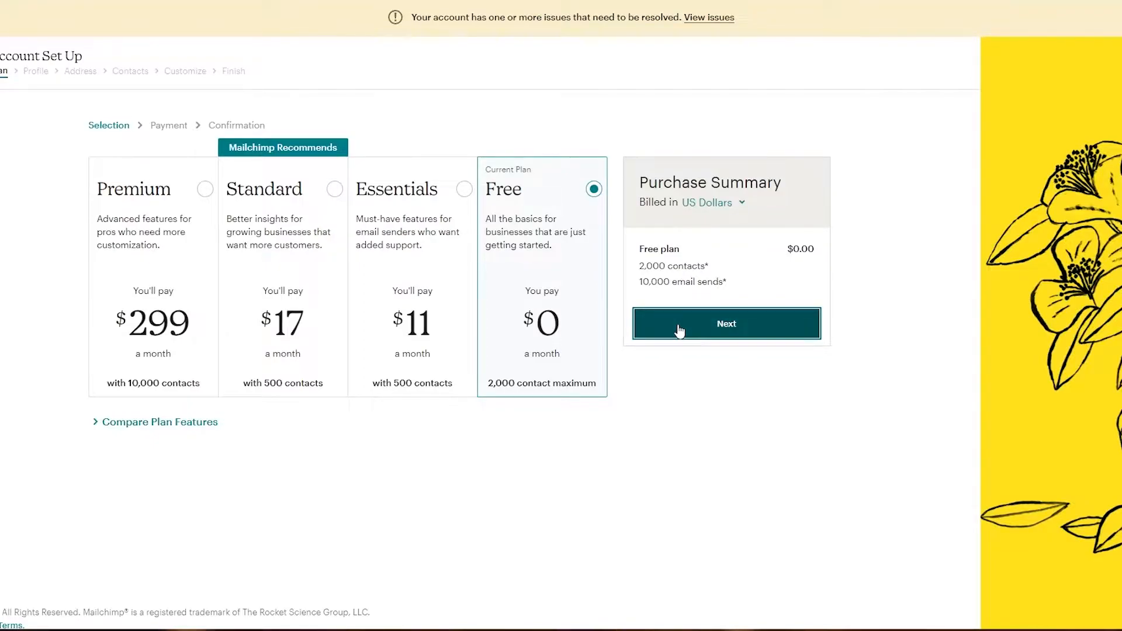
left_click(248, 229)
left_click(288, 309)
left_click(309, 350)
left_click(392, 420)
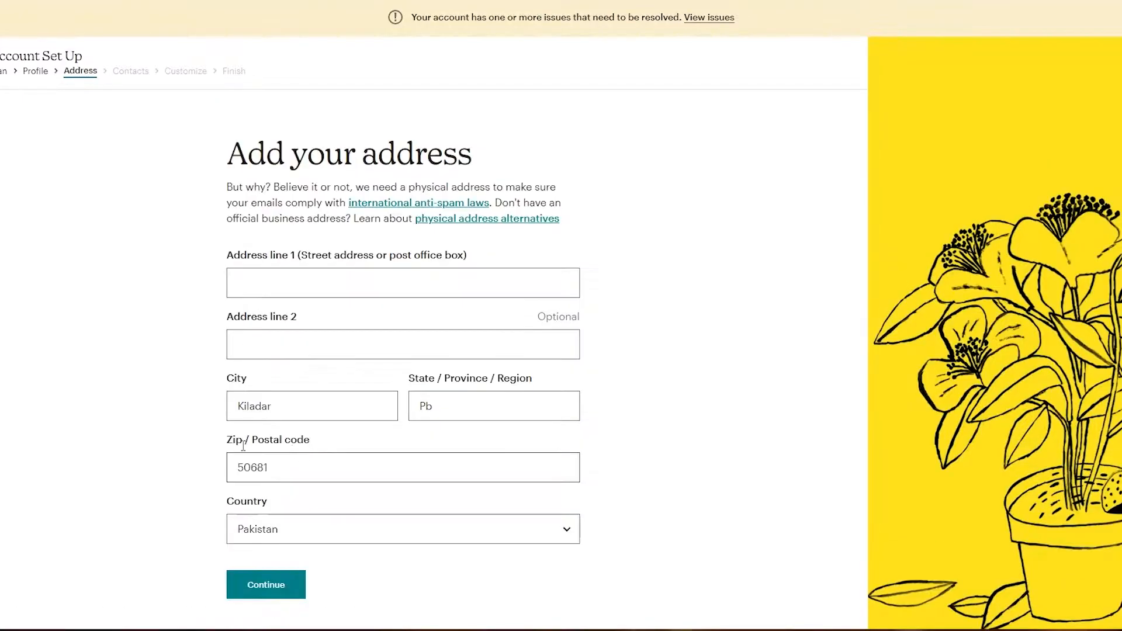
Fill in the street address line and submit the address details
scroll(223, 250, "down", 1)
left_click(252, 243)
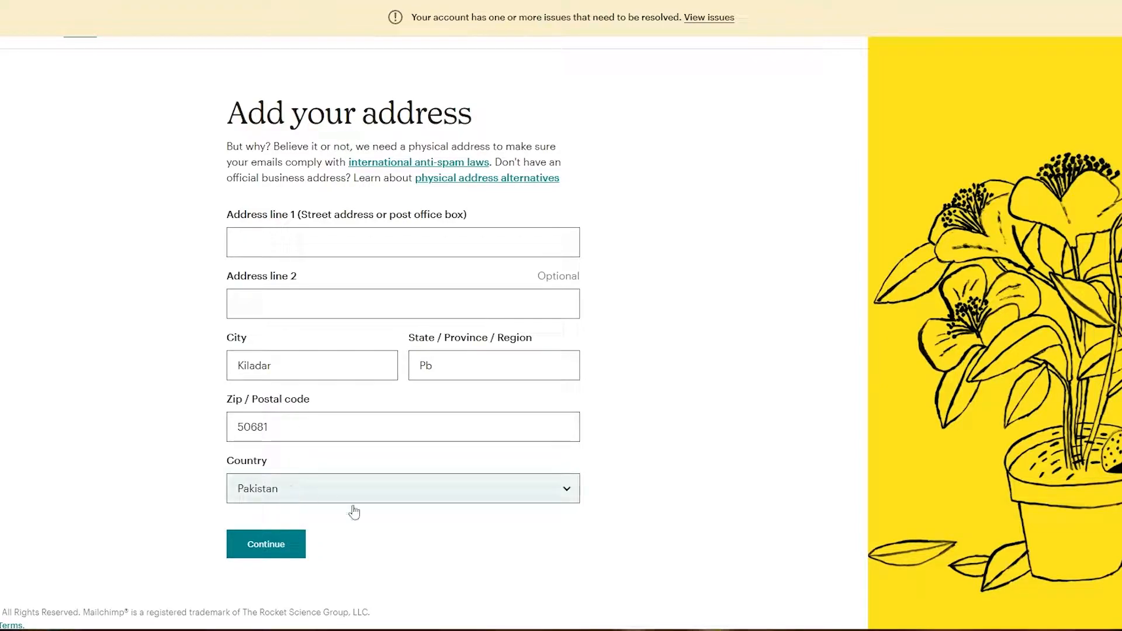
left_click(283, 539)
Answer No to the question about having any contacts and continue the setup
left_click_drag(232, 294, 376, 295)
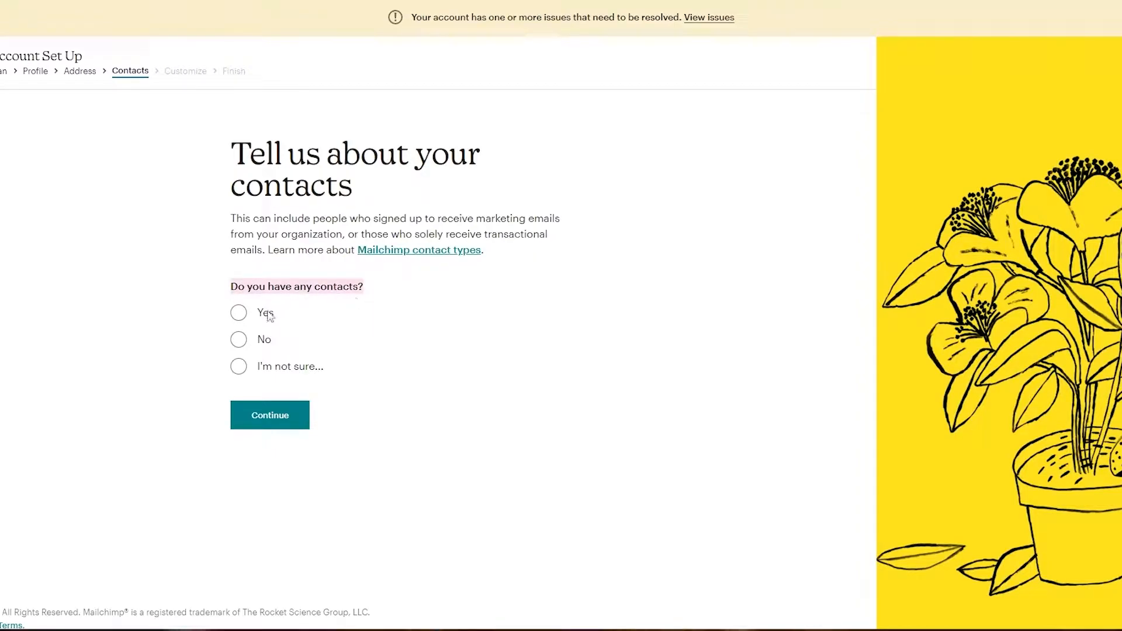
left_click(247, 317)
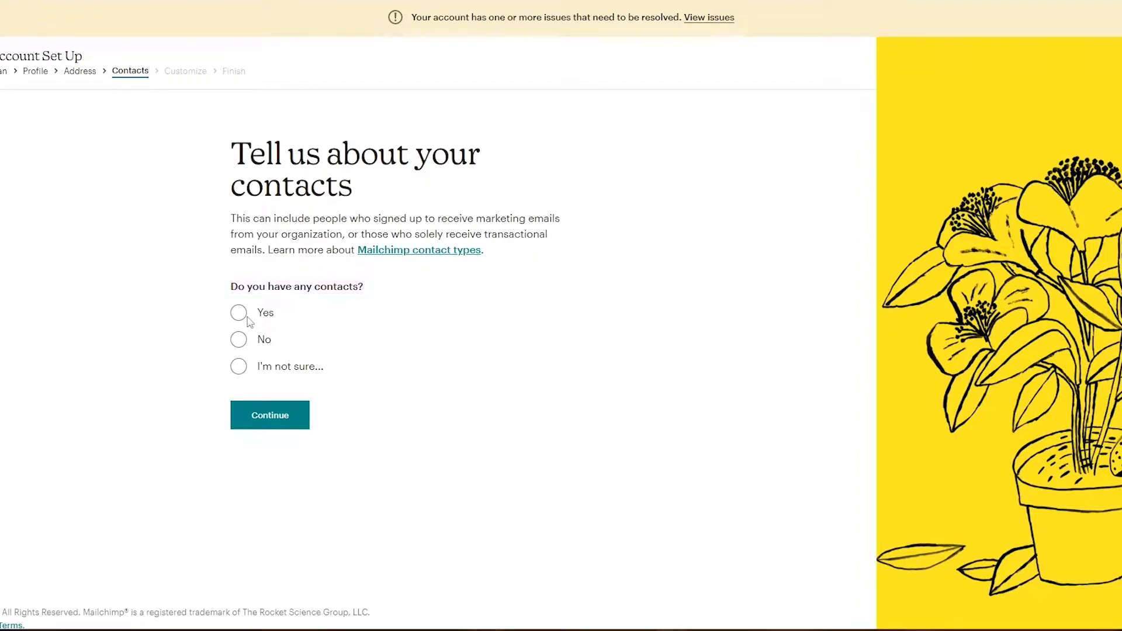
left_click(241, 344)
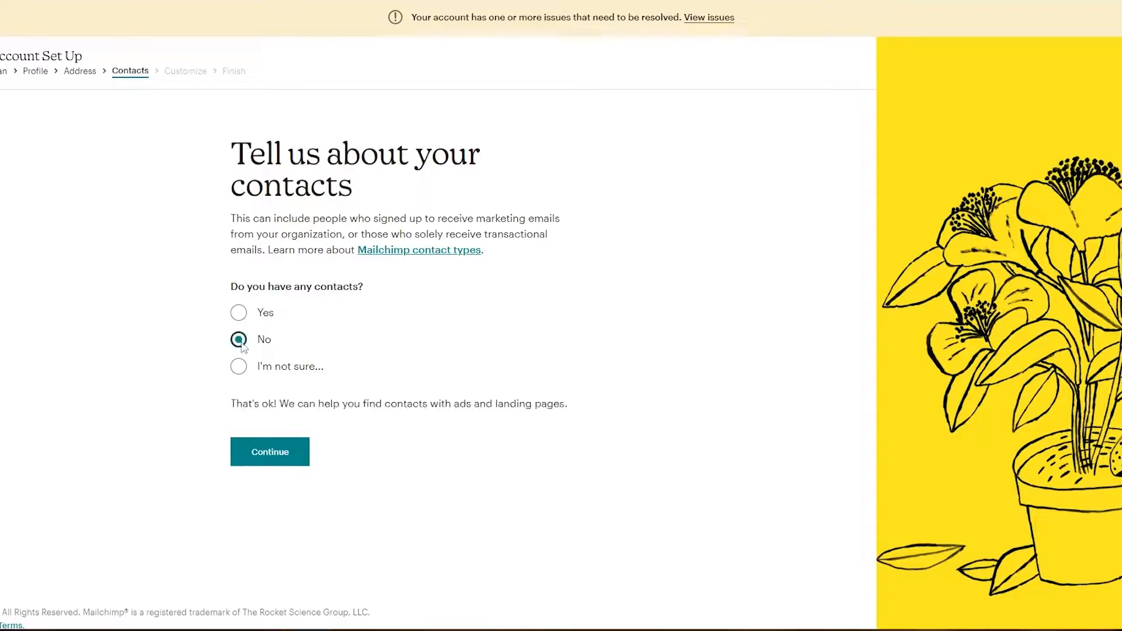
left_click(289, 444)
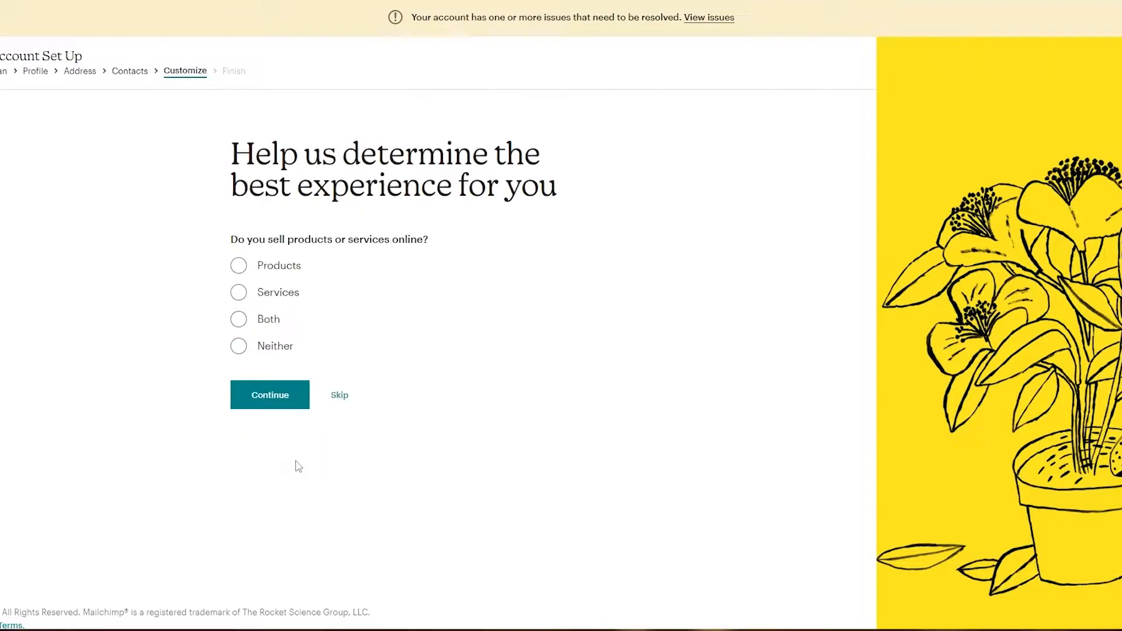
Answer Neither for selling products or services online, both currently and in the future, and continue
left_click_drag(233, 242, 437, 244)
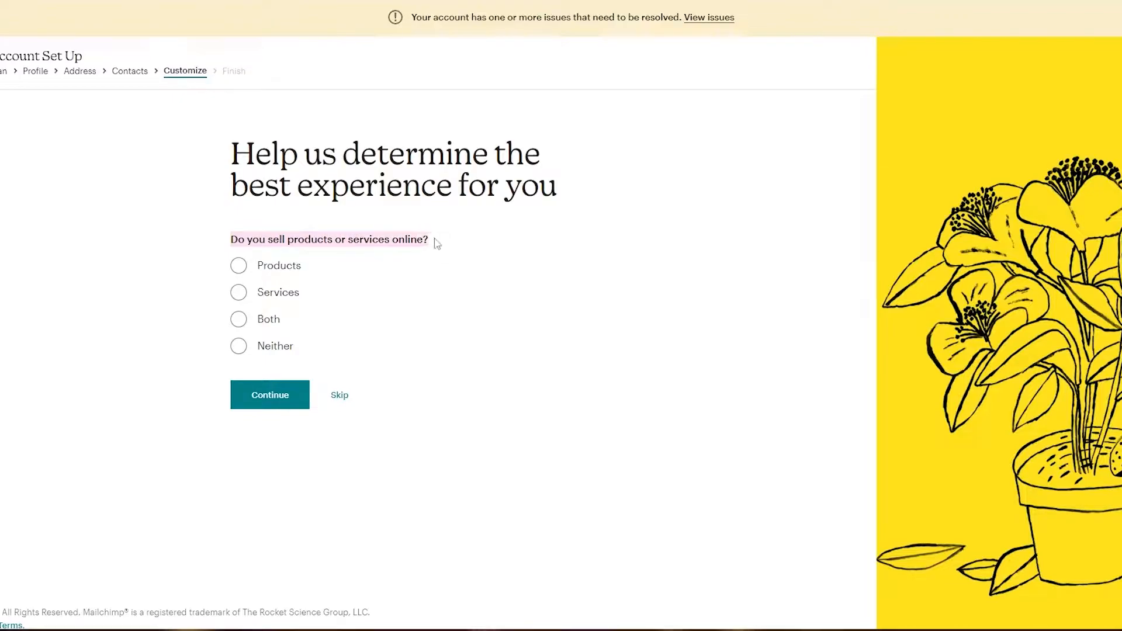
left_click(240, 346)
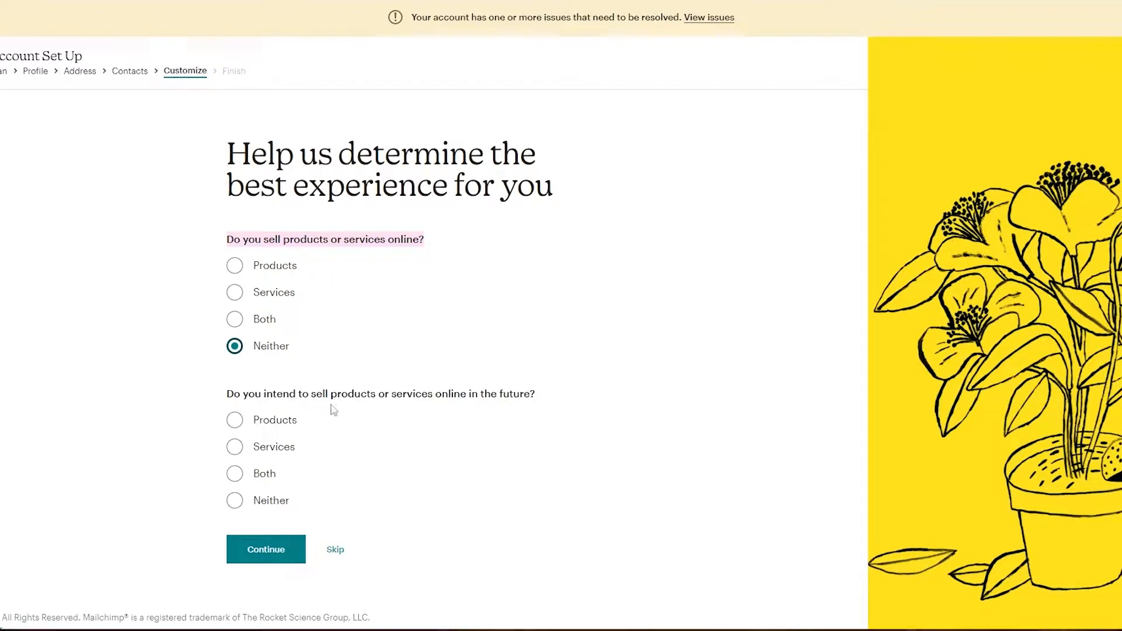
left_click(236, 501)
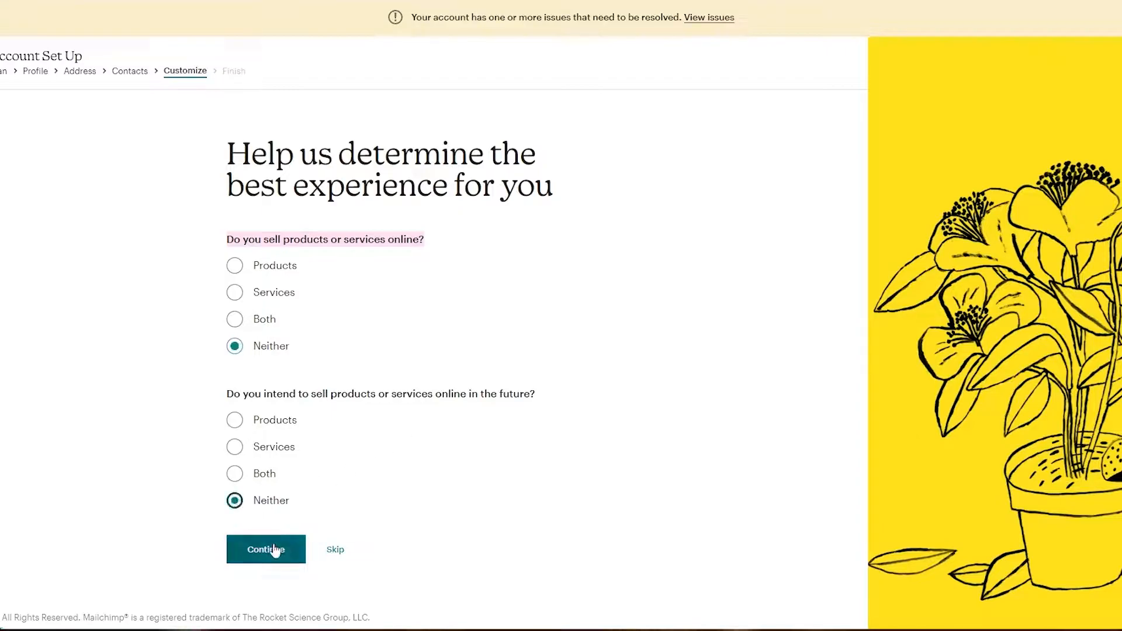
left_click(275, 550)
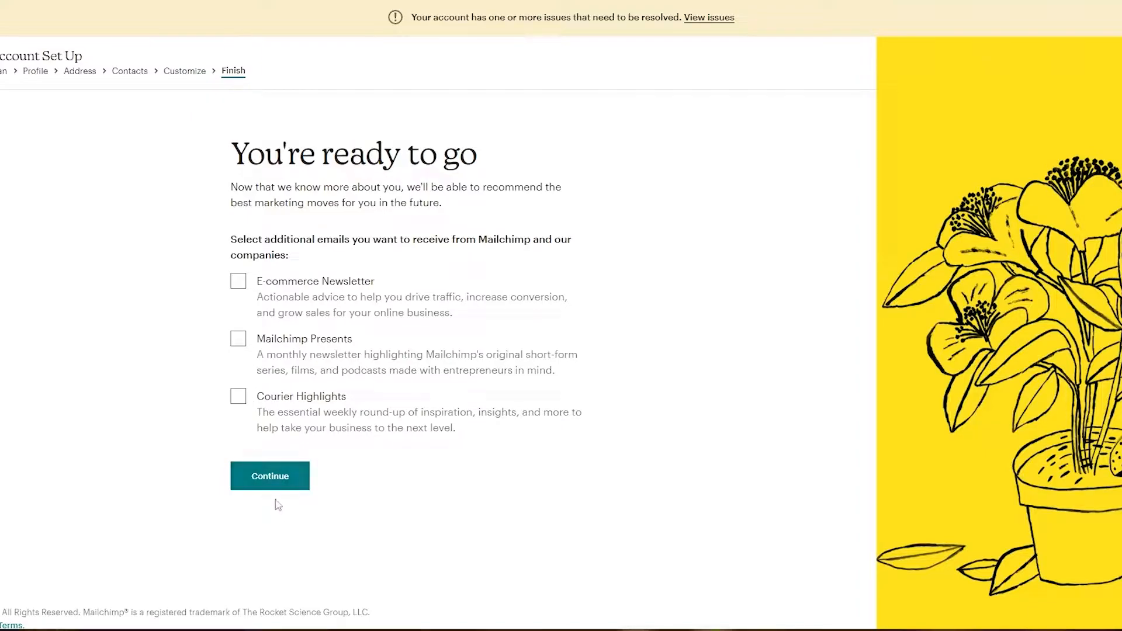
Finish the setup without selecting additional emails and start resolving the terms of service violation
left_click(273, 479)
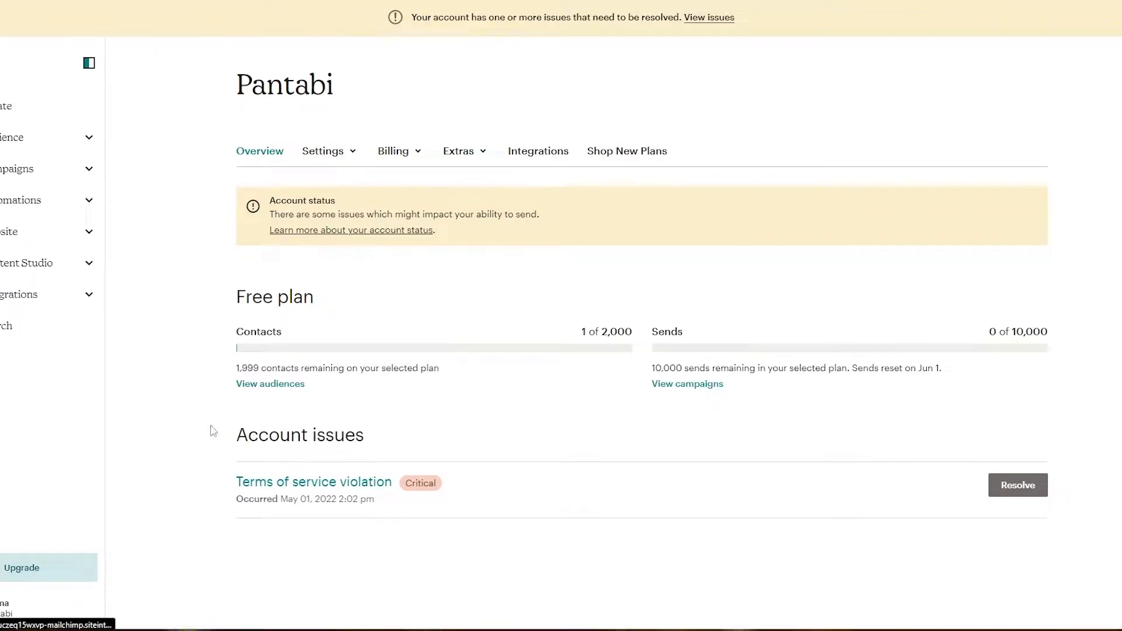
left_click(1019, 484)
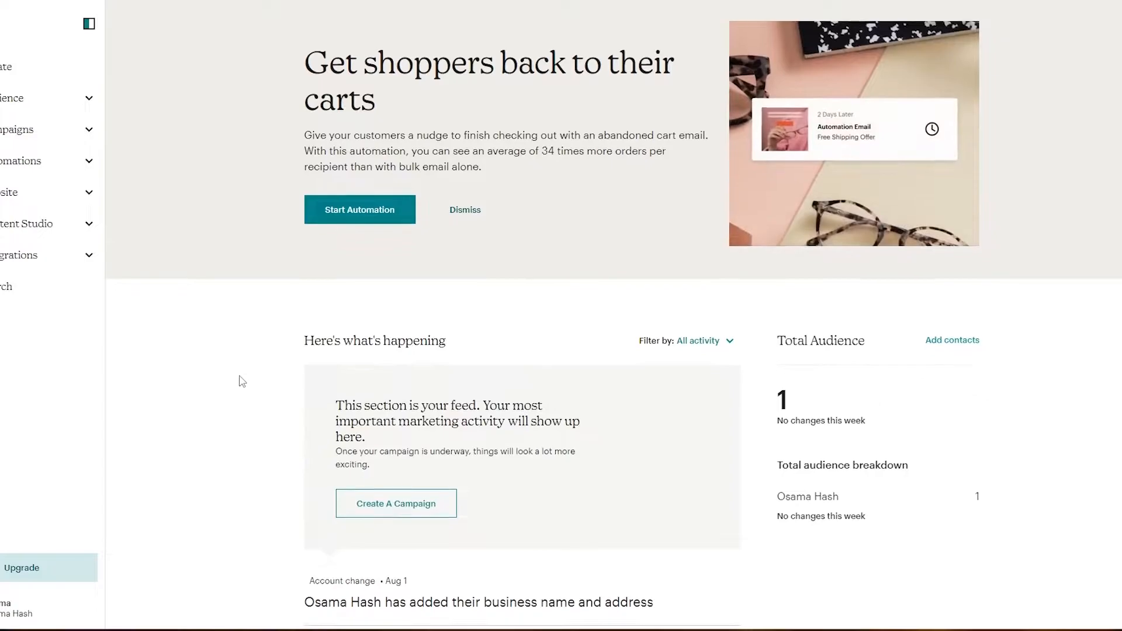
Look over the dashboard and start creating a new email template
scroll(241, 381, "down", 3)
scroll(241, 381, "up", 3)
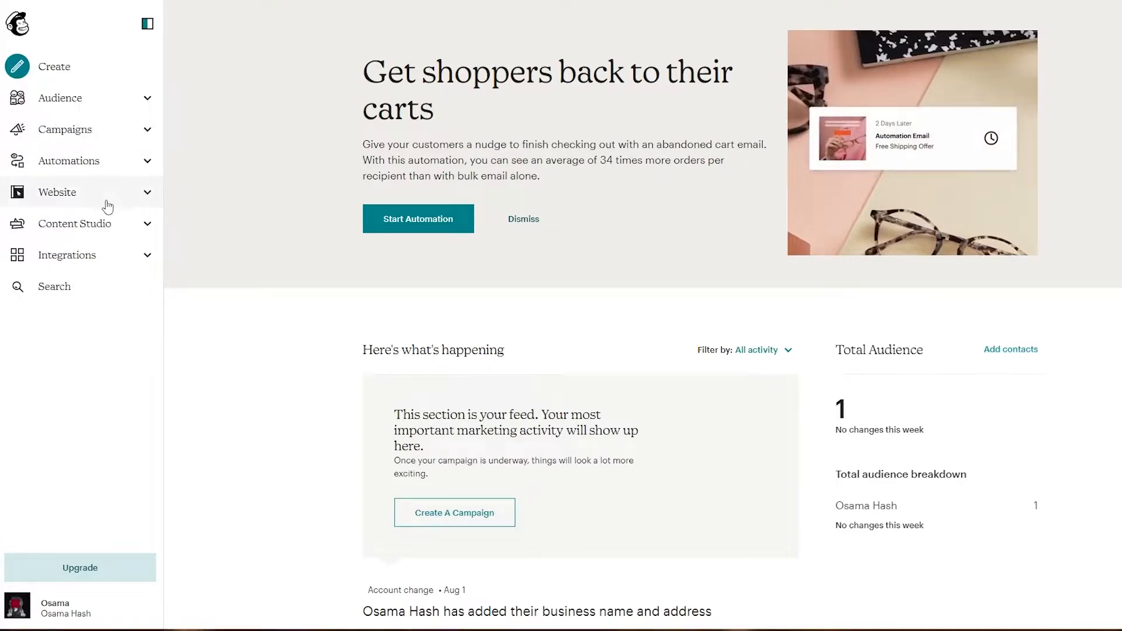
left_click(30, 69)
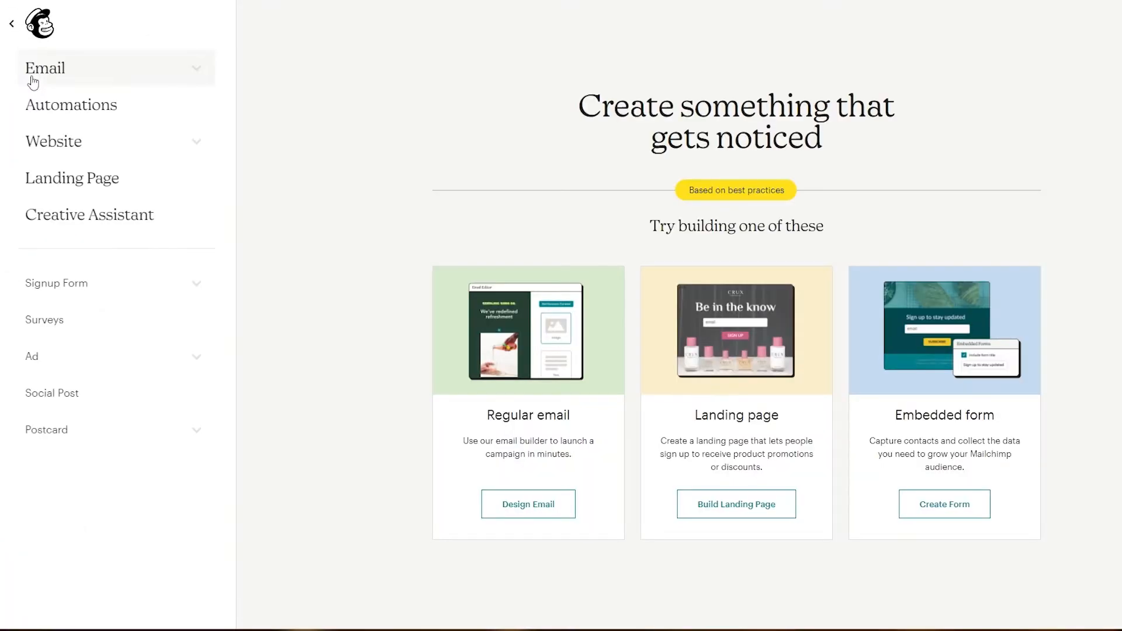
left_click(197, 71)
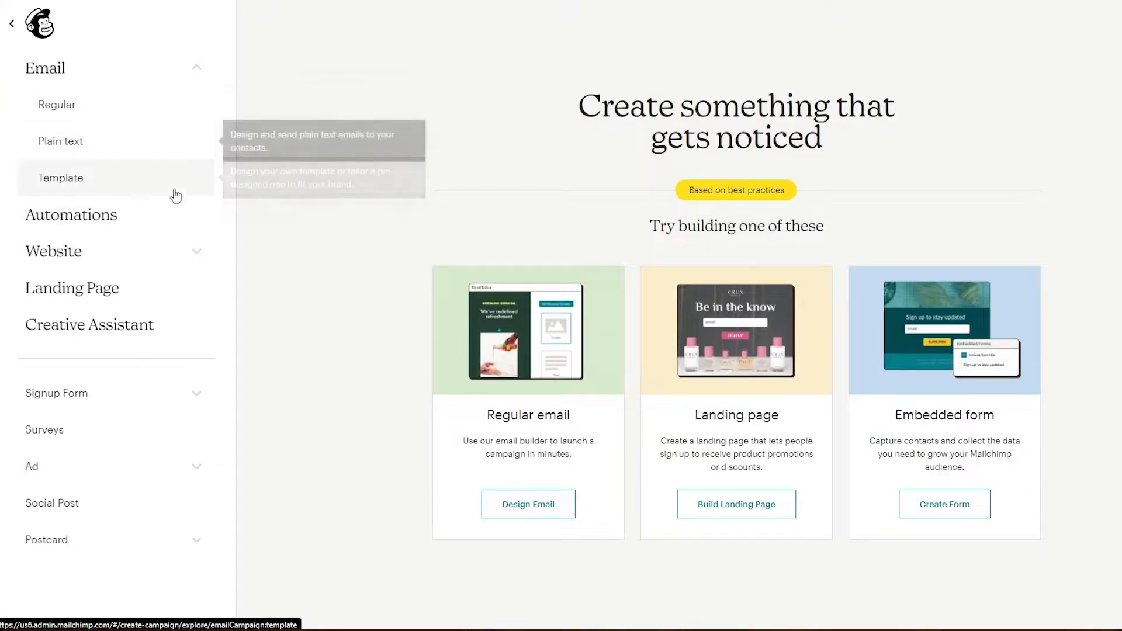
left_click(72, 189)
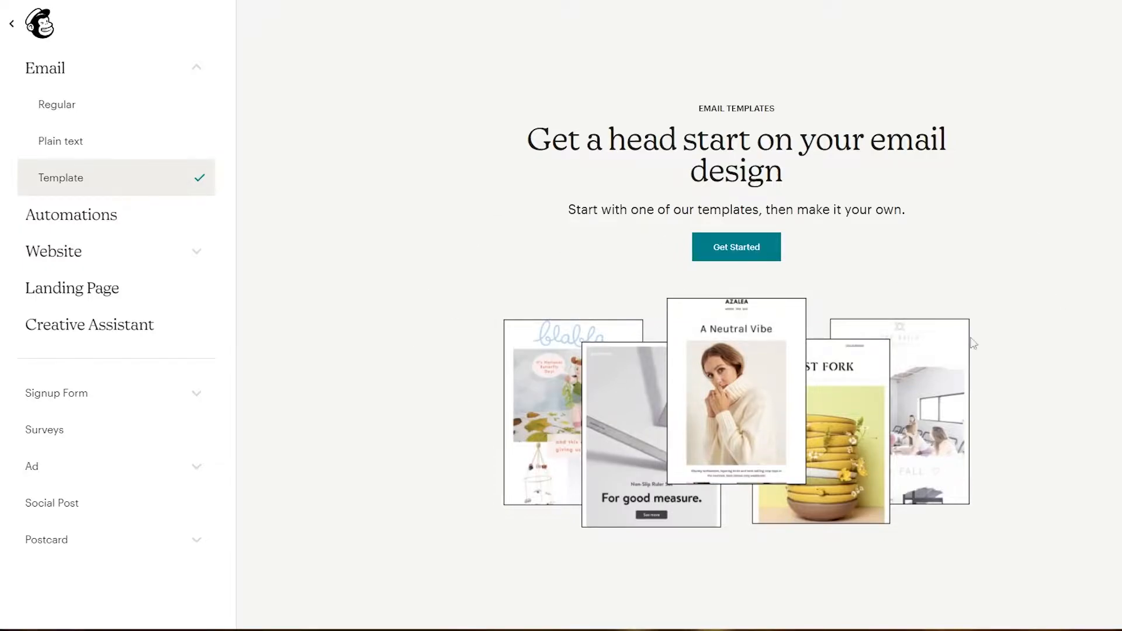
left_click(736, 253)
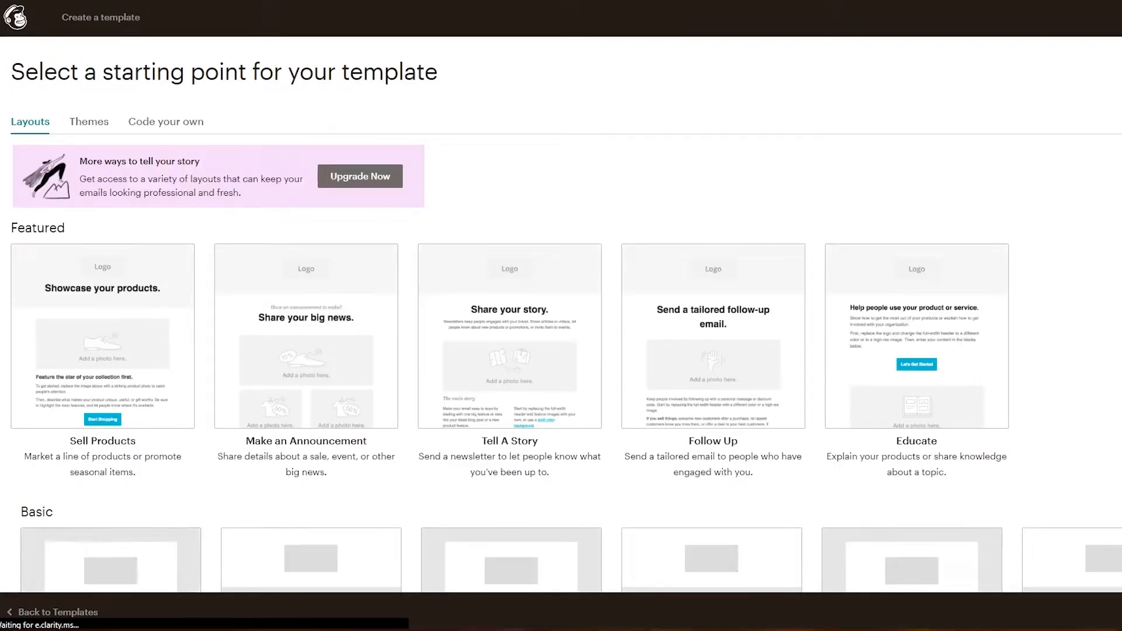
Browse the Featured and Basic layouts offered as starting points for the template
scroll(70, 225, "down", 2)
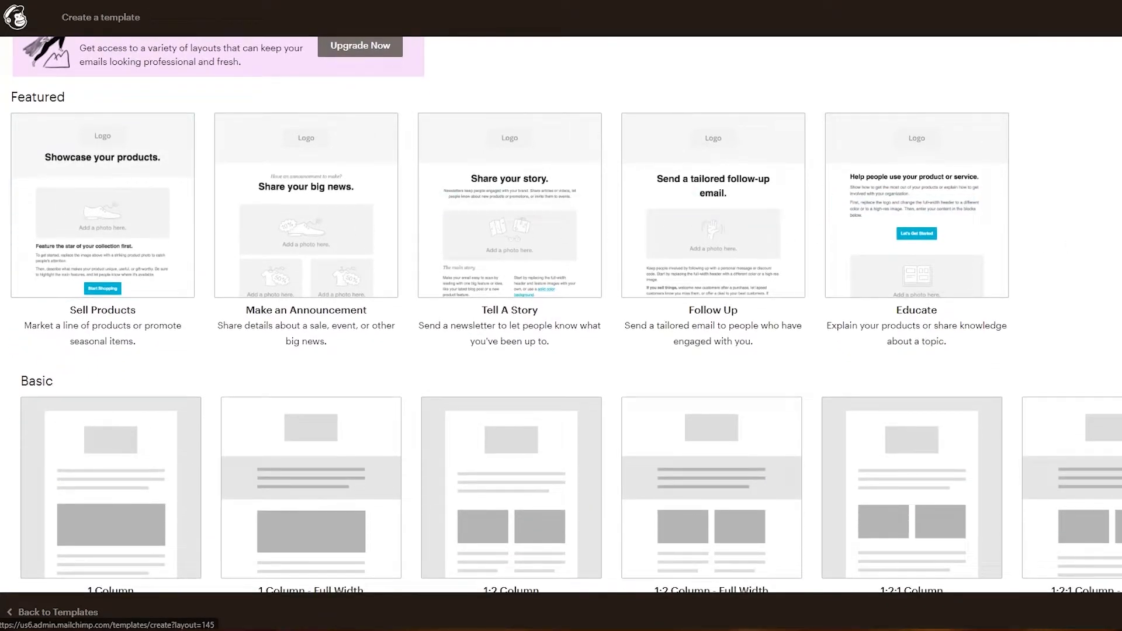
scroll(922, 253, "down", 3)
scroll(18, 243, "up", 4)
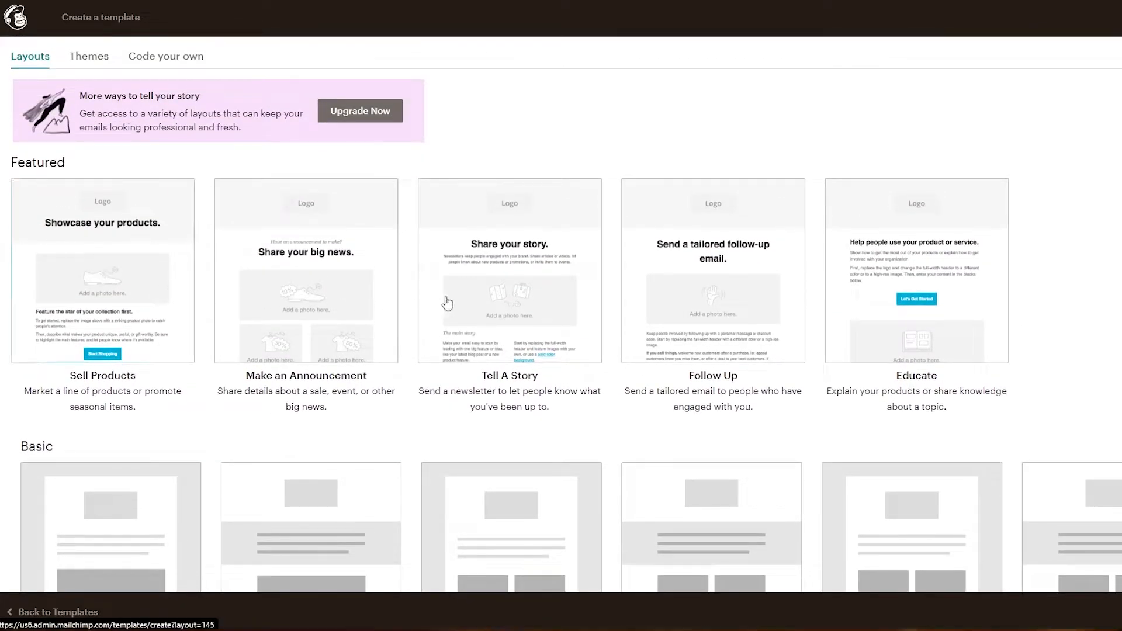
scroll(515, 316, "down", 2)
scroll(431, 366, "down", 3)
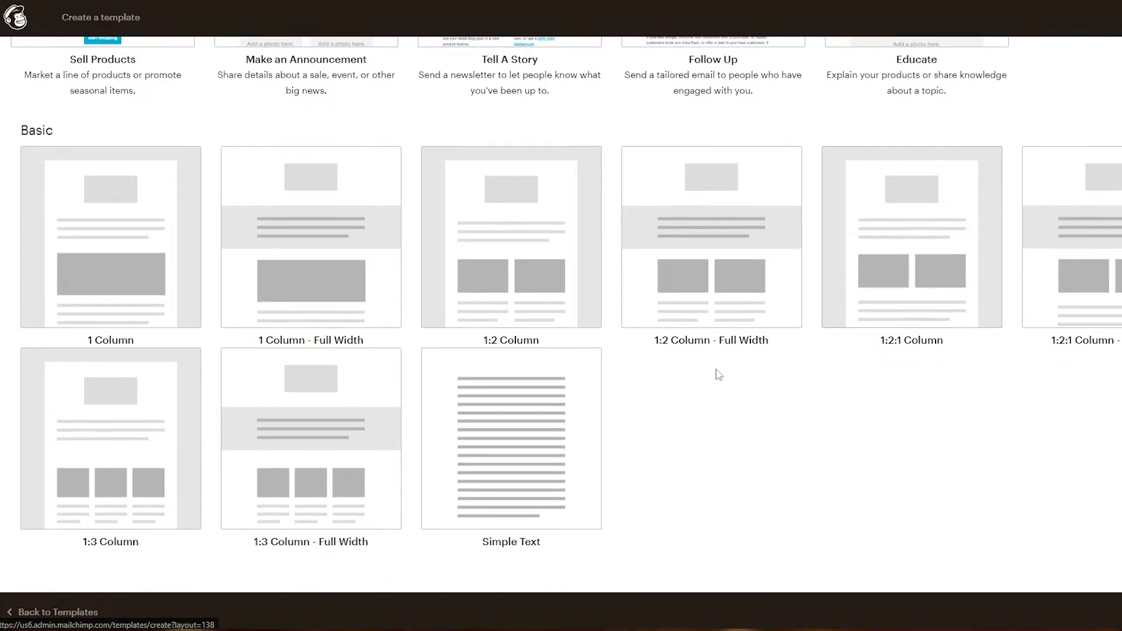
scroll(108, 388, "up", 2)
scroll(109, 388, "up", 2)
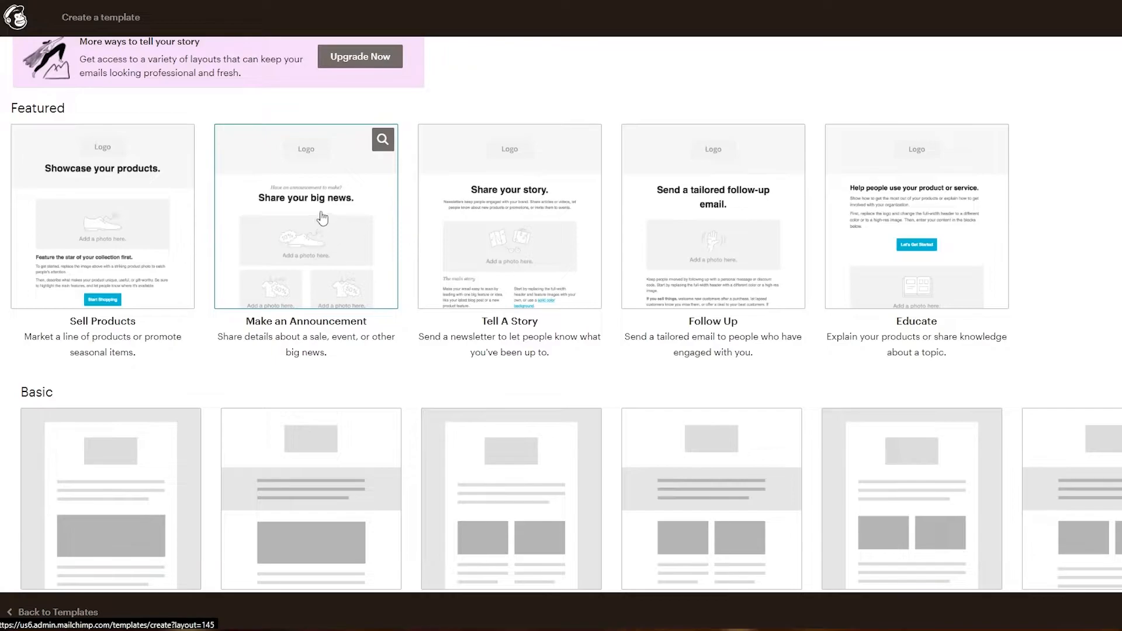
scroll(948, 231, "down", 4)
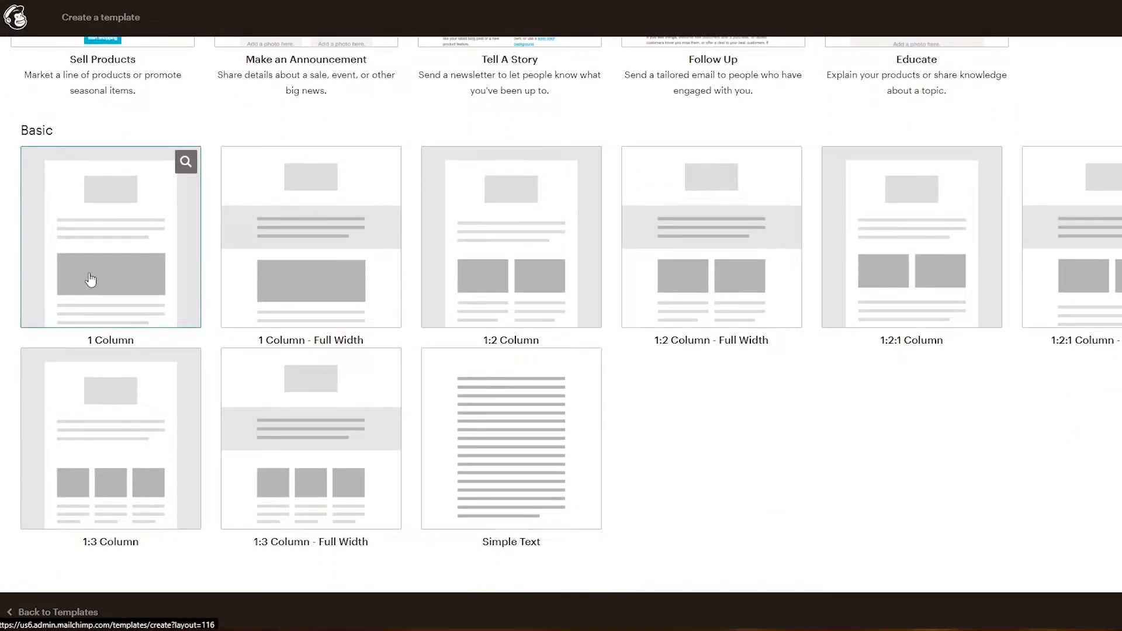
Choose the Sell Products layout from the Featured group as the template's starting point
scroll(125, 228, "up", 3)
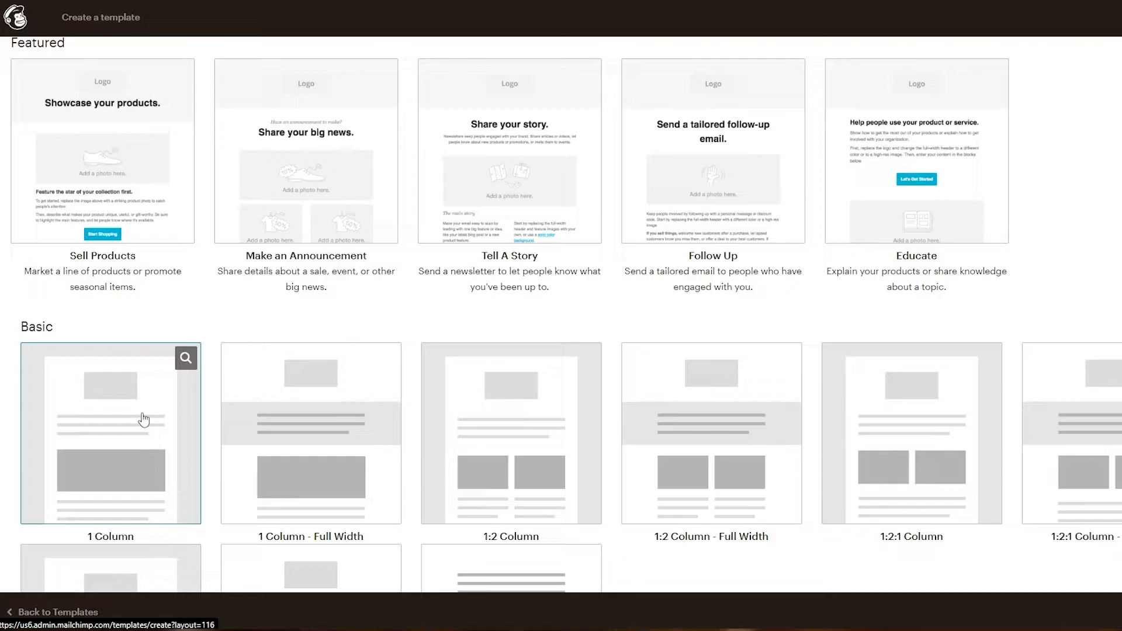
scroll(143, 420, "up", 3)
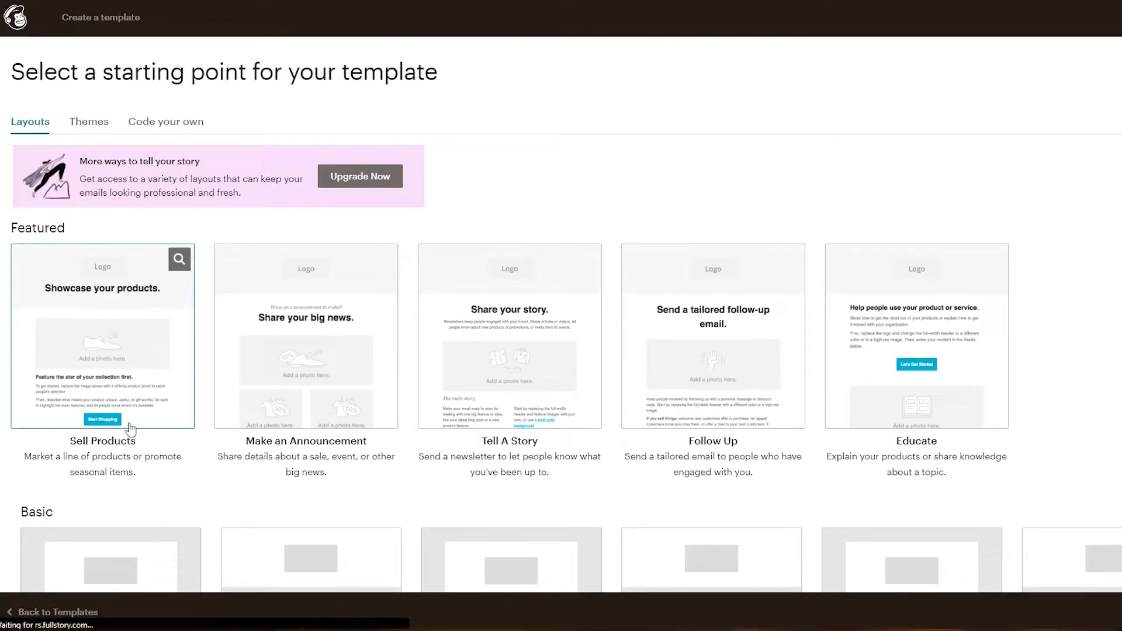
left_click(124, 365)
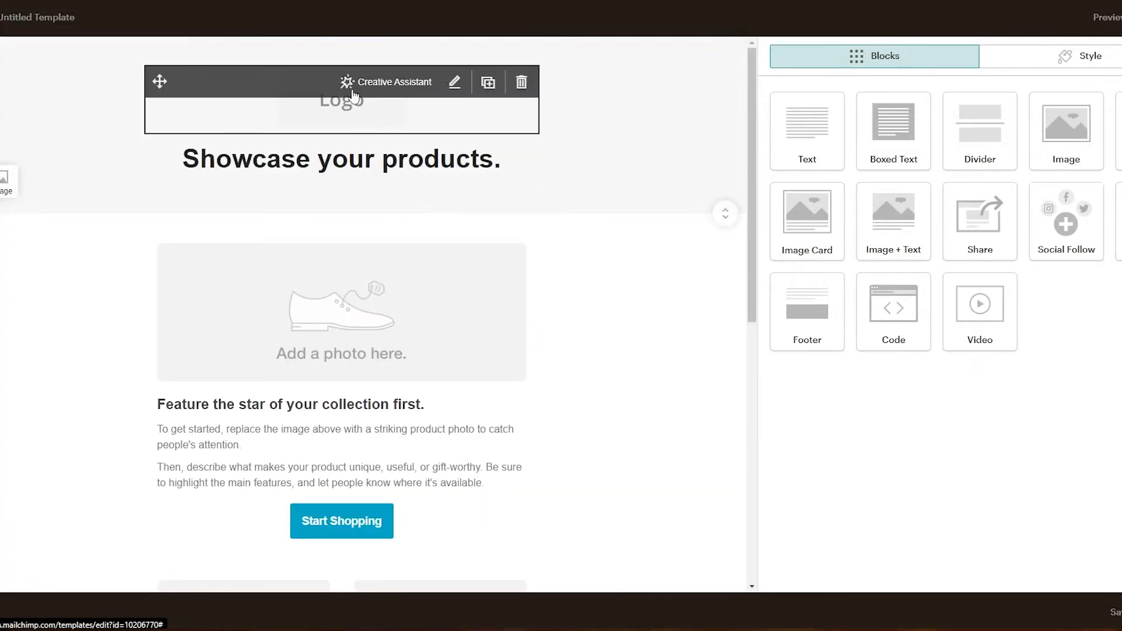
Look over the template from the logo and heading through the product sections down to the footer
scroll(263, 324, "down", 2)
scroll(263, 324, "up", 2)
scroll(263, 324, "down", 4)
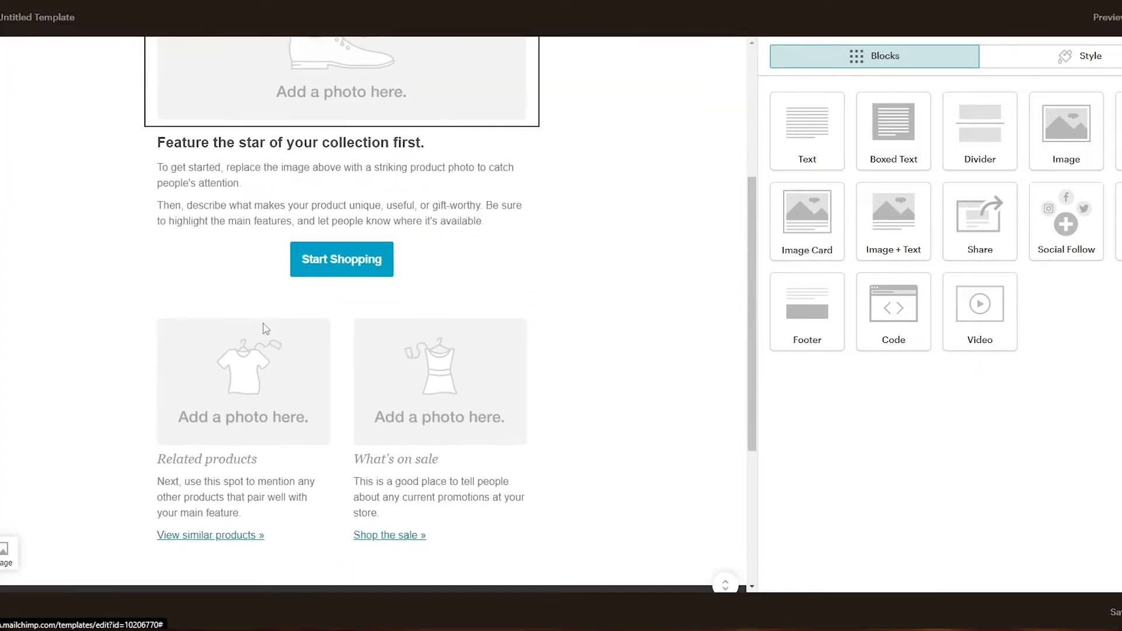
scroll(546, 333, "down", 3)
scroll(454, 290, "up", 7)
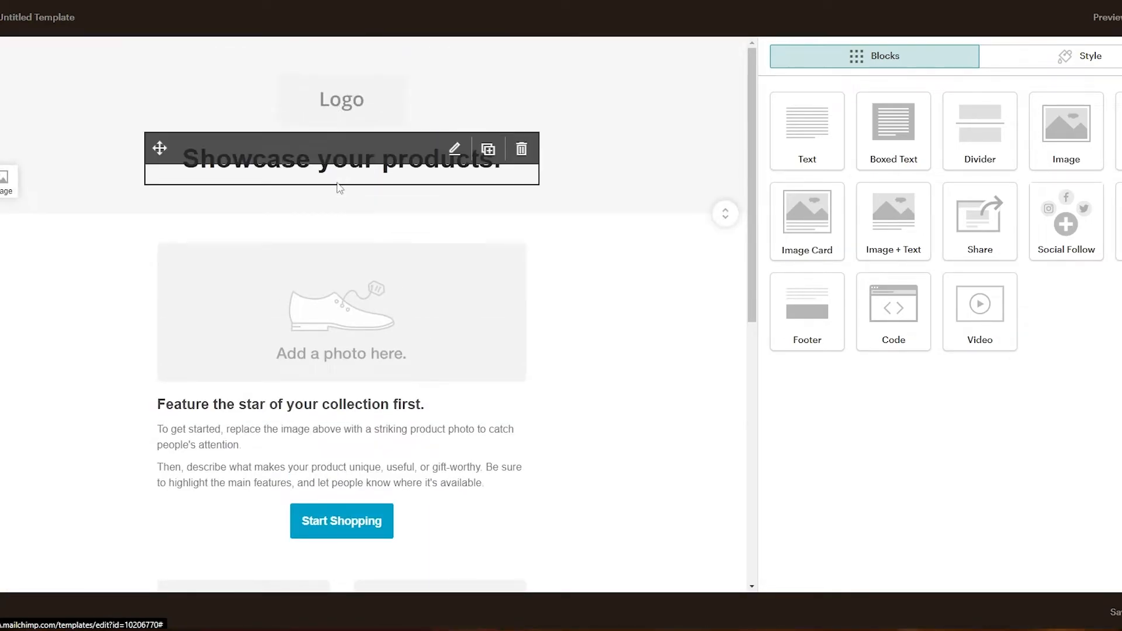
scroll(339, 183, "down", 2)
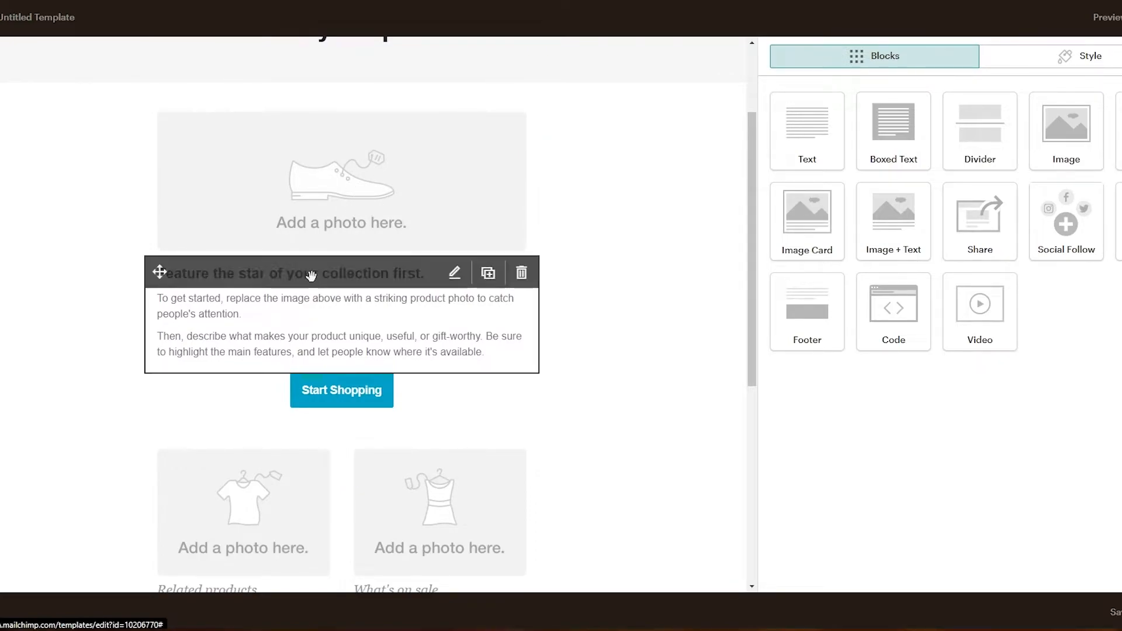
scroll(293, 280, "down", 1)
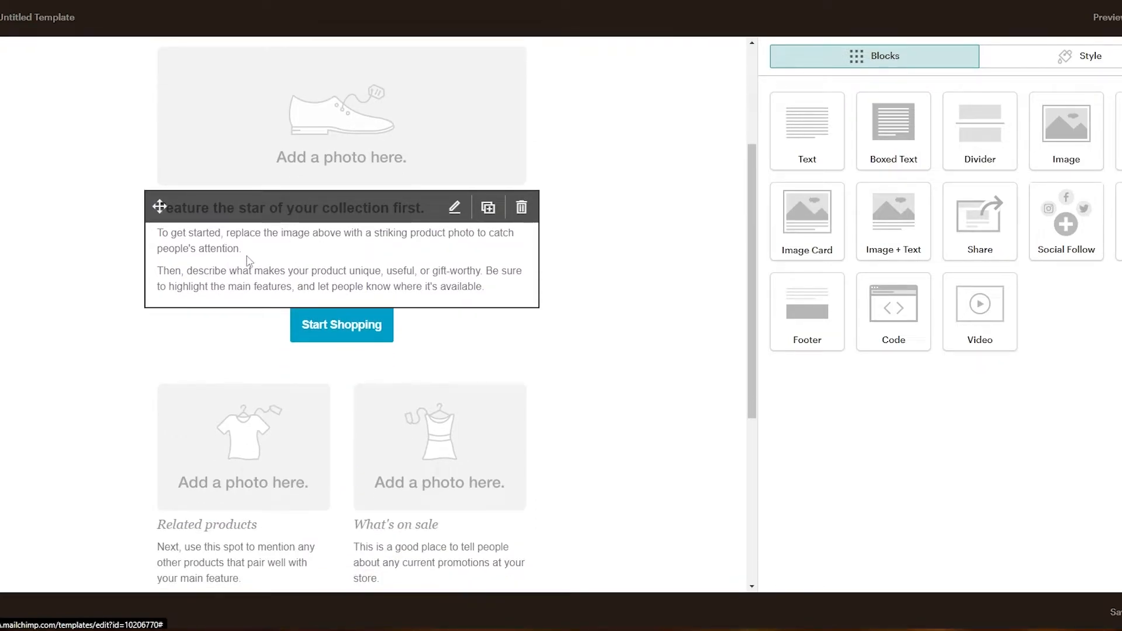
scroll(288, 318, "up", 1)
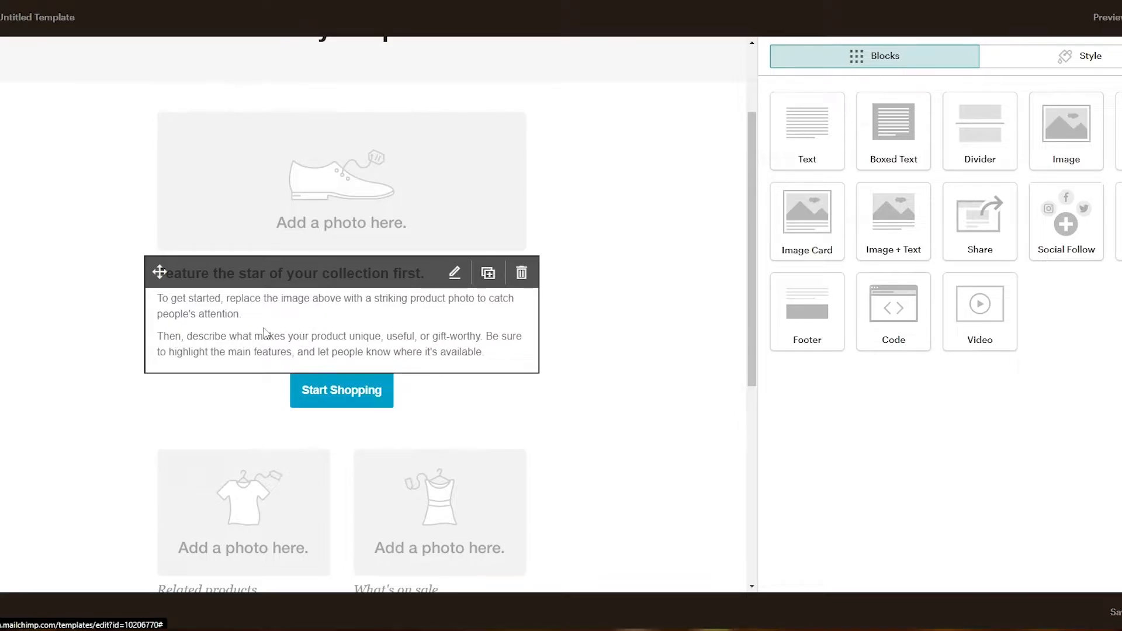
Insert a Video block between the Start Shopping button and the two-column product section
scroll(264, 332, "down", 4)
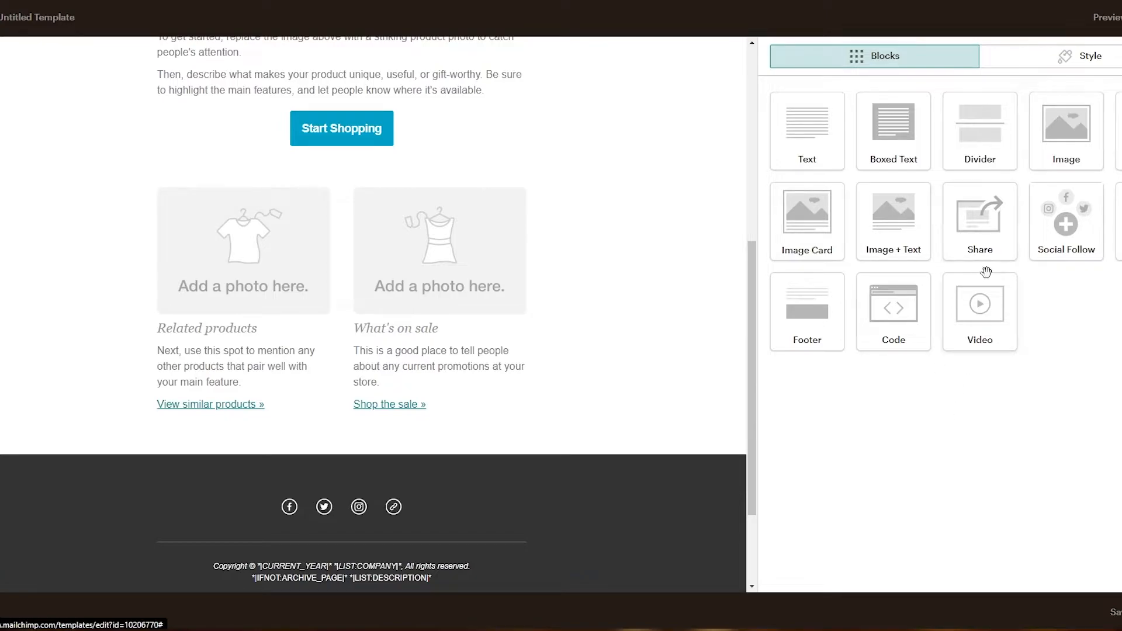
left_click_drag(991, 334, 272, 167)
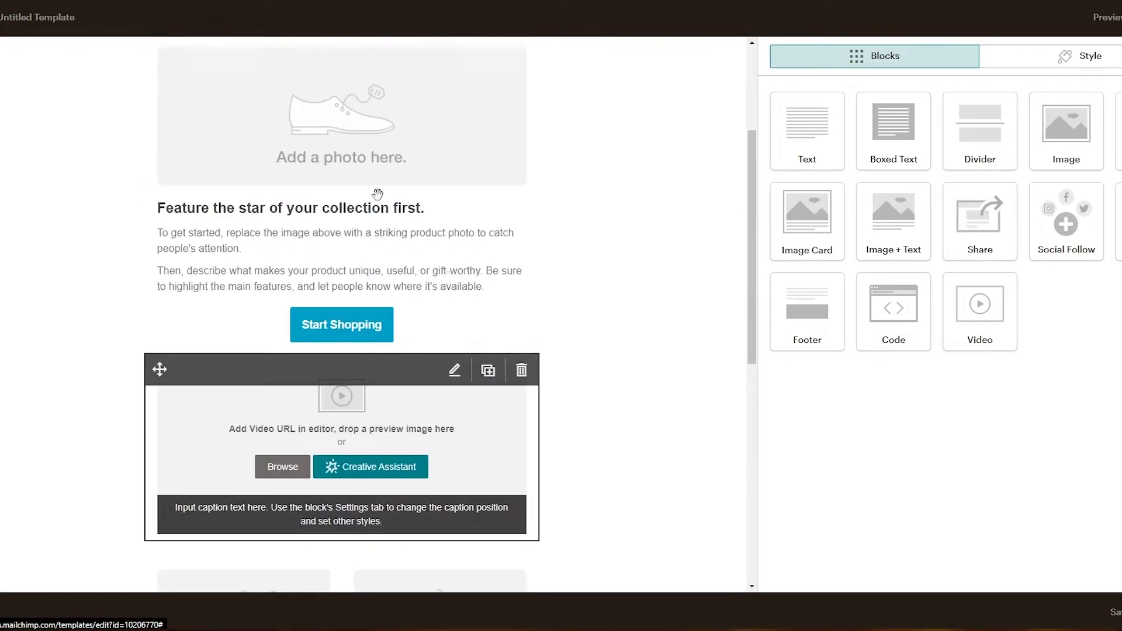
scroll(473, 433, "down", 5)
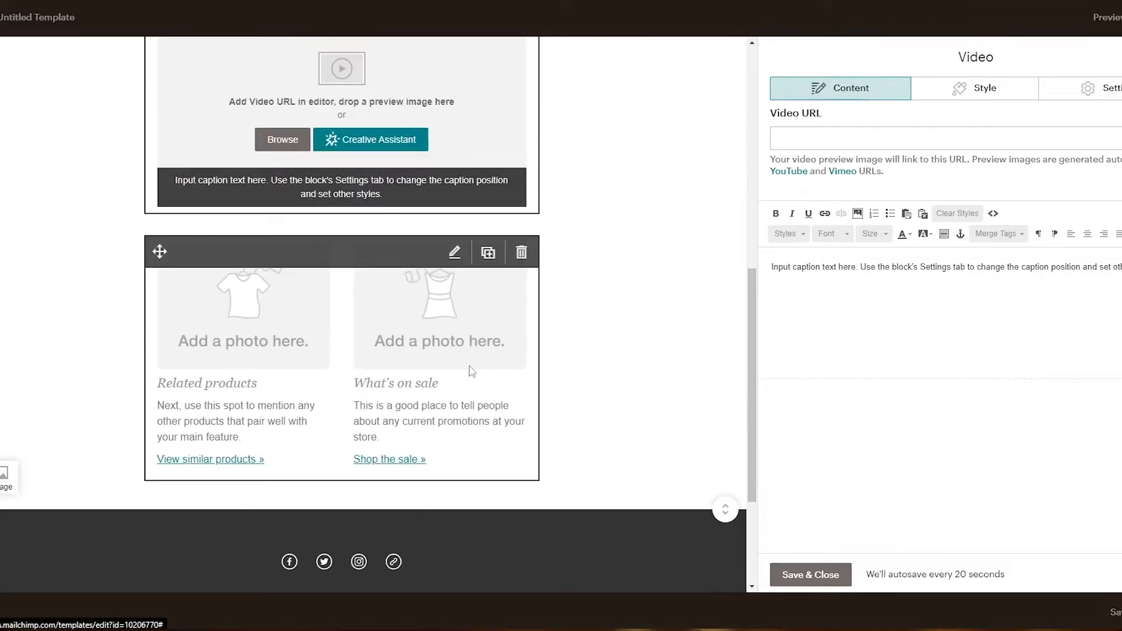
Select the logo placeholder above the Showcase your products heading and start replacing its image
scroll(631, 304, "up", 9)
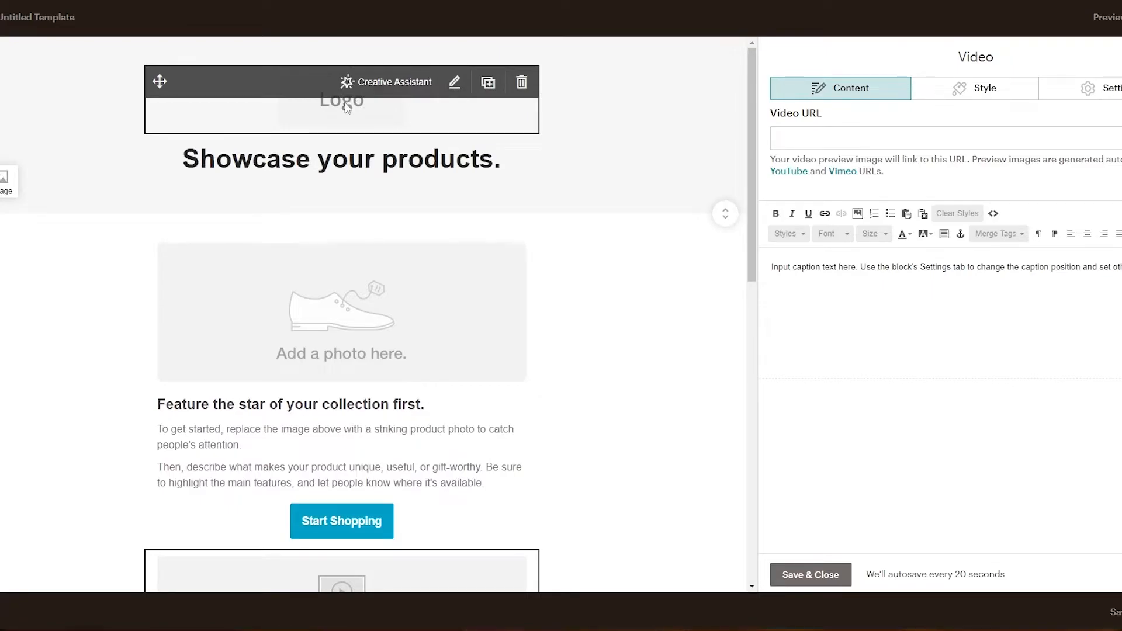
left_click(346, 107)
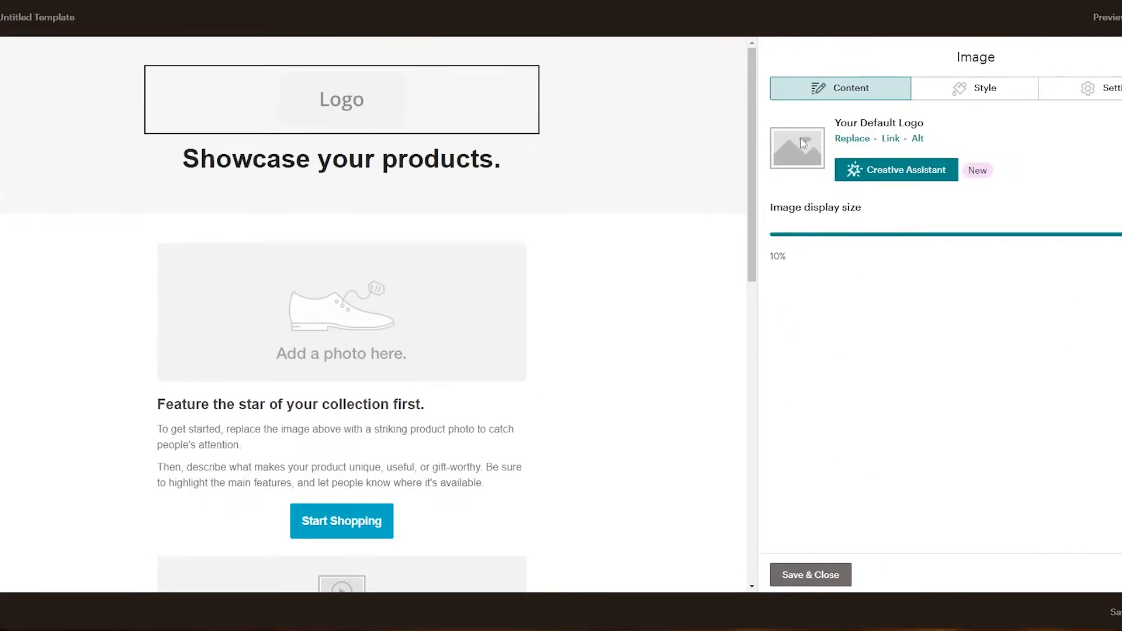
left_click(862, 140)
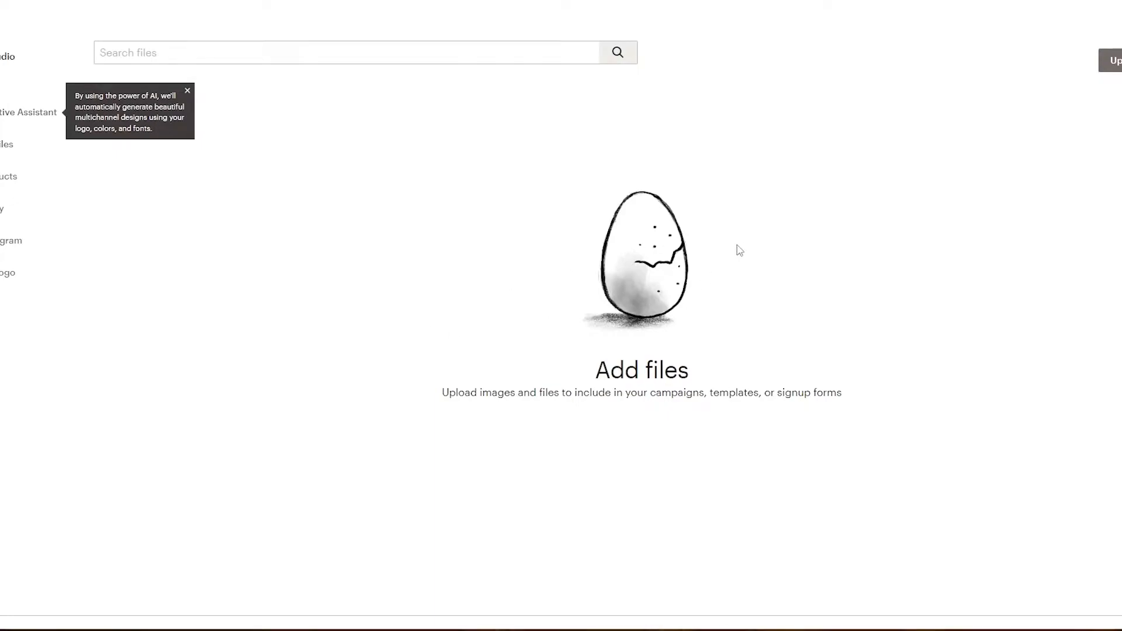
left_click(1113, 68)
scroll(101, 78, "down", 10)
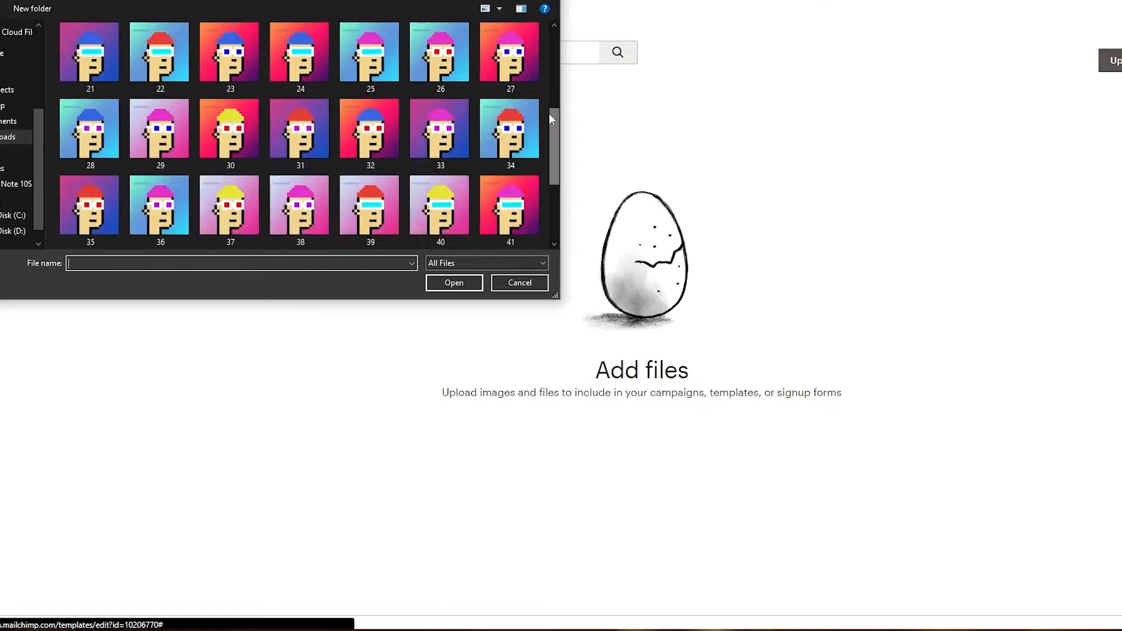
left_click(522, 283)
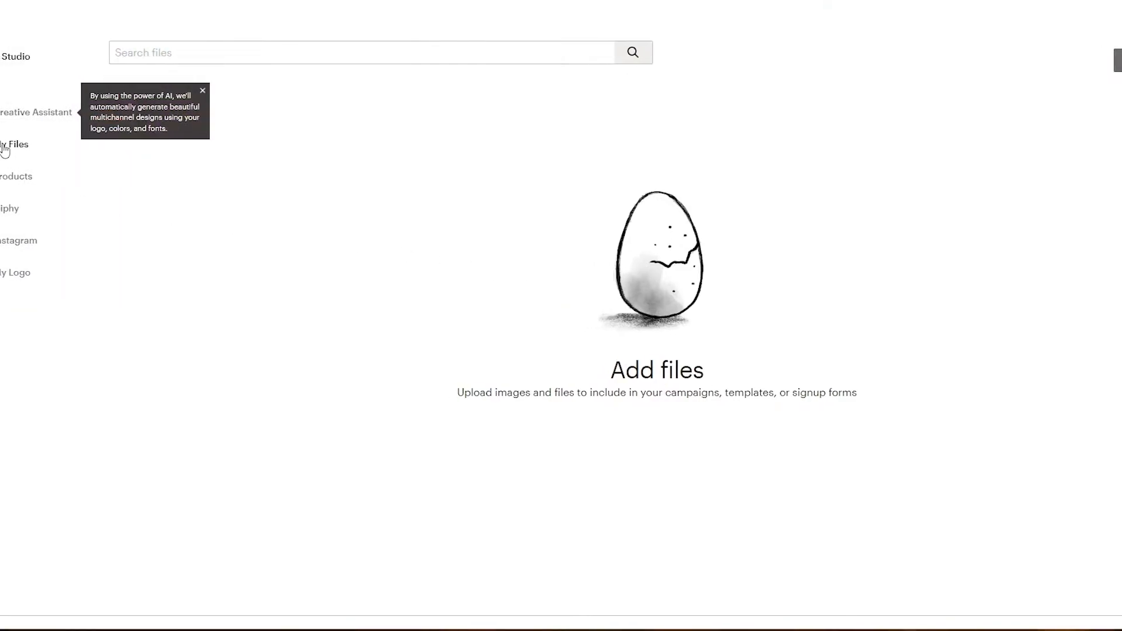
Go through the Giphy and Instagram image sources and open My Logo in the Content Studio
left_click(75, 215)
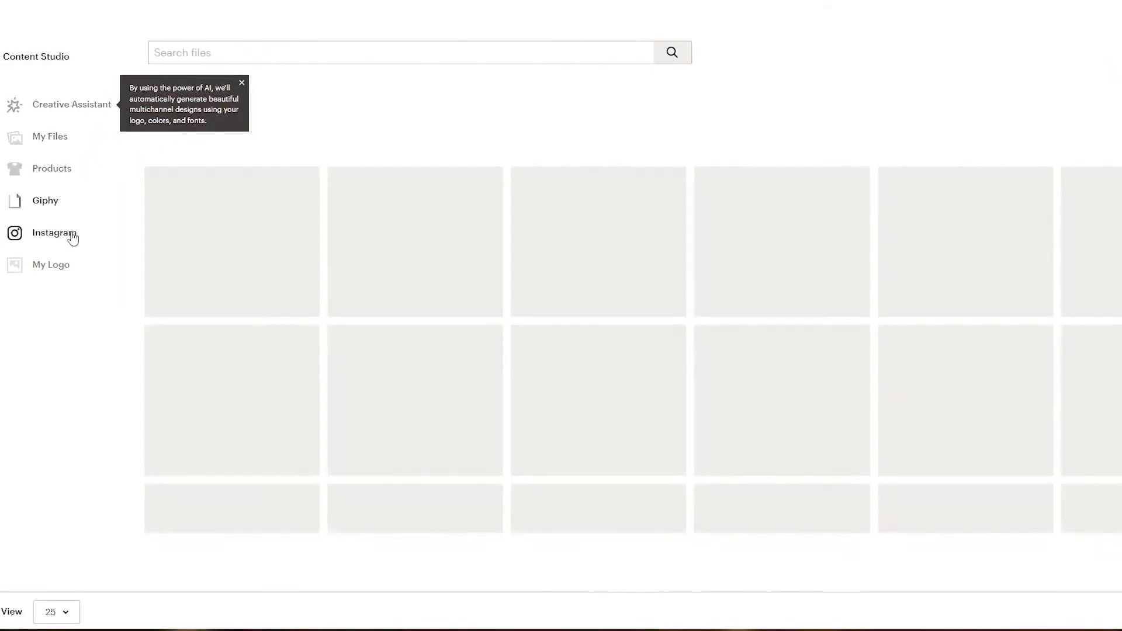
left_click(78, 242)
left_click(69, 275)
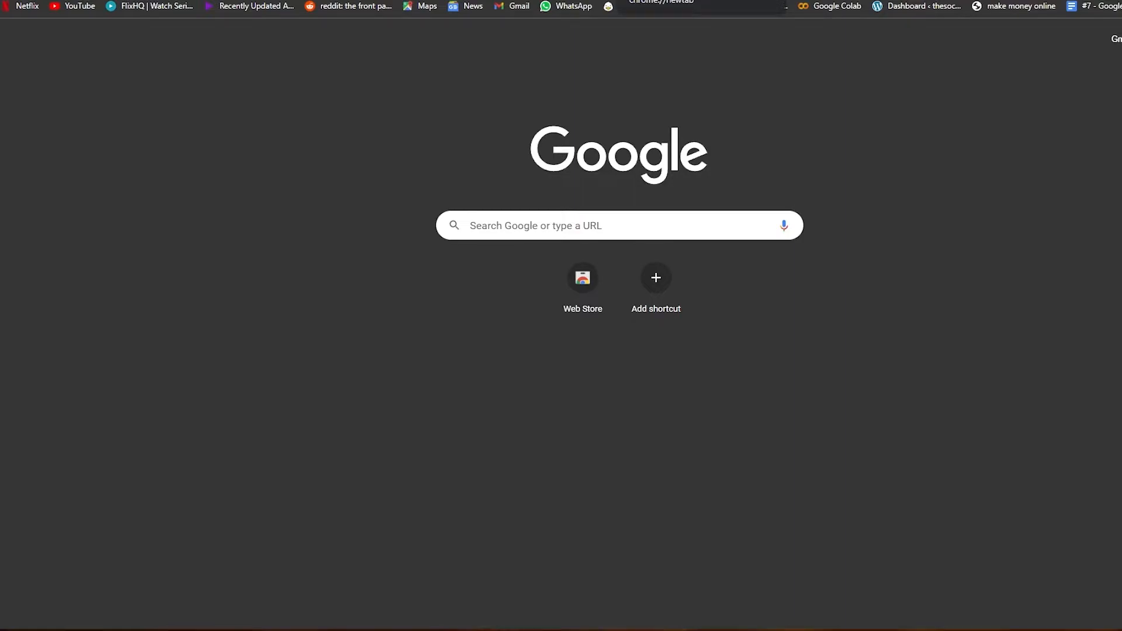
Switch to Canva in a new browser tab and search its designs for "logo"
type("canva")
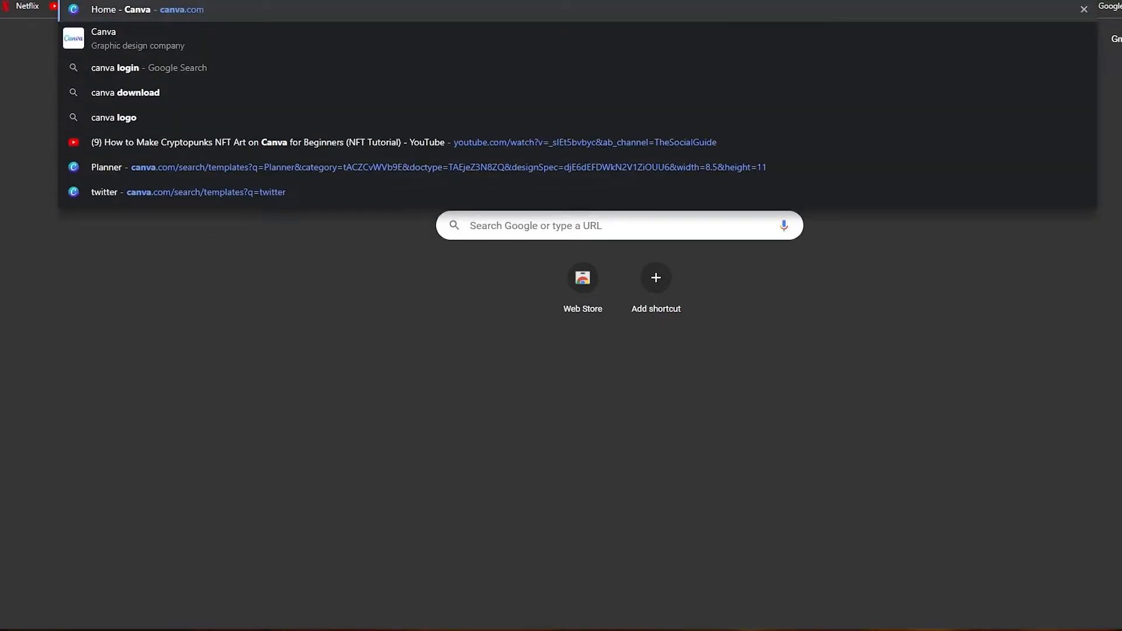
key("Return")
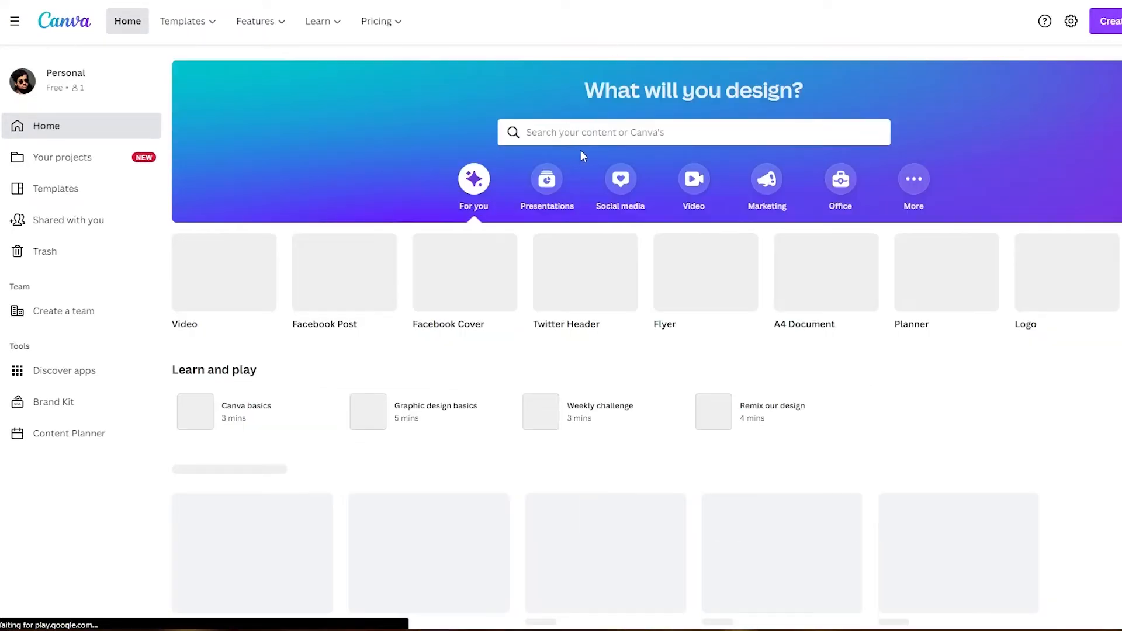
left_click(591, 130)
type("logo")
key("Return")
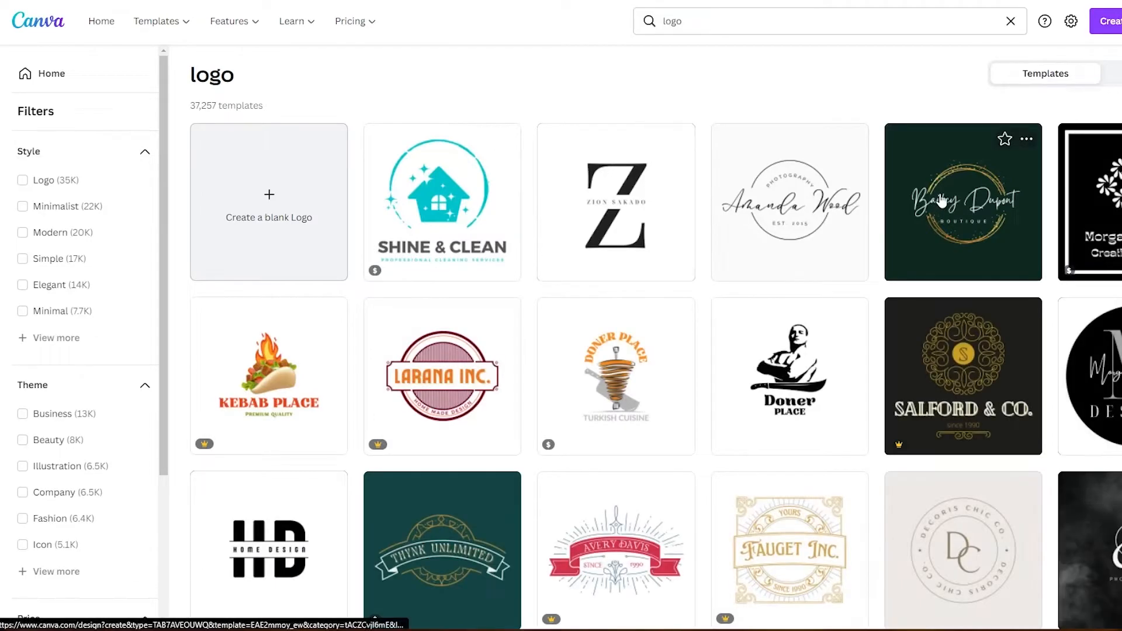
Browse the logo templates and open the black and orange Sole Inc. shoe logo for editing
scroll(409, 268, "down", 1)
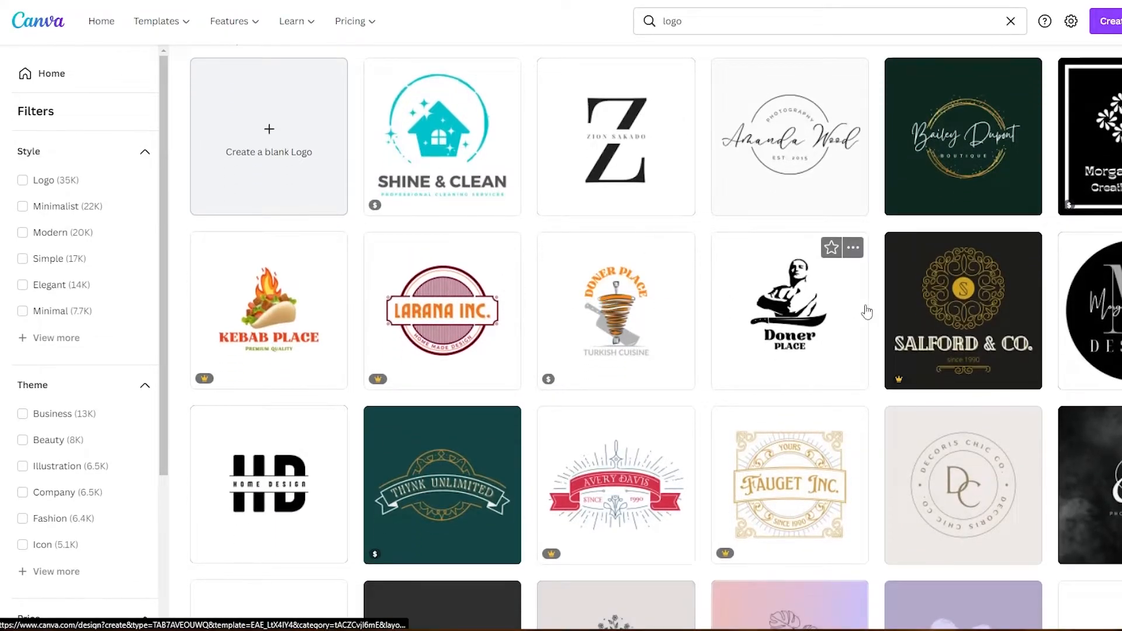
scroll(887, 320, "down", 2)
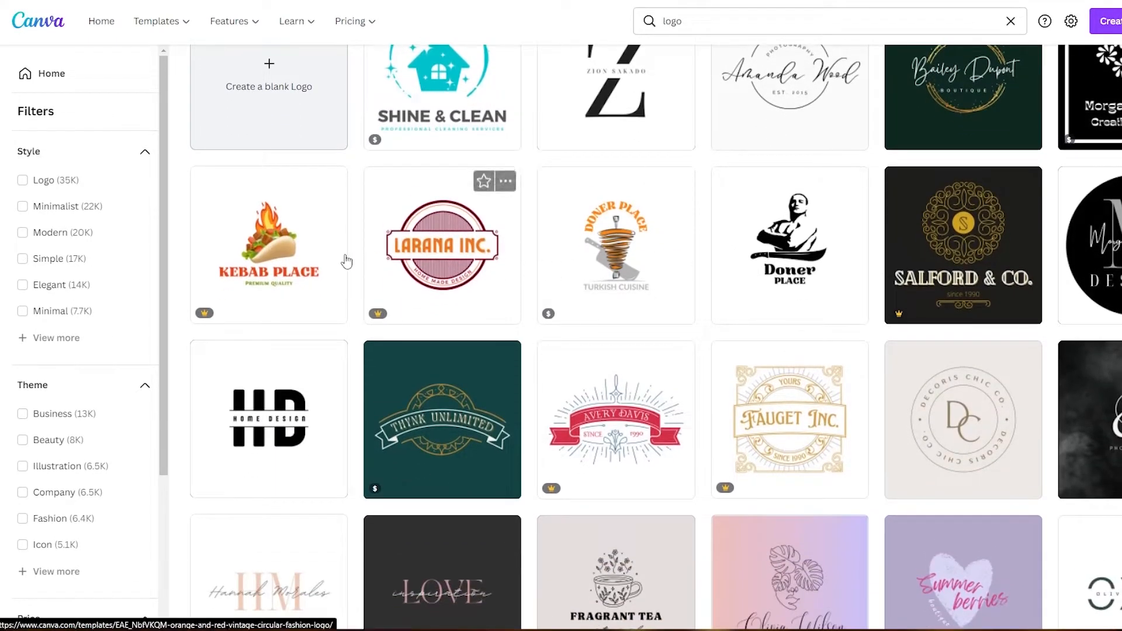
scroll(345, 260, "down", 2)
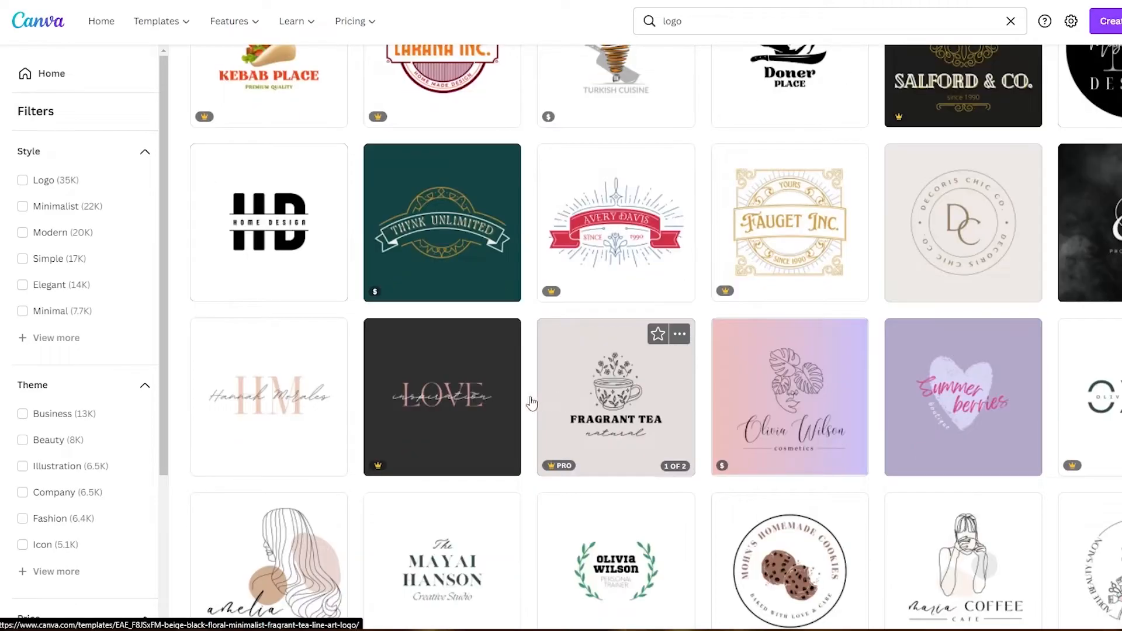
scroll(532, 403, "down", 3)
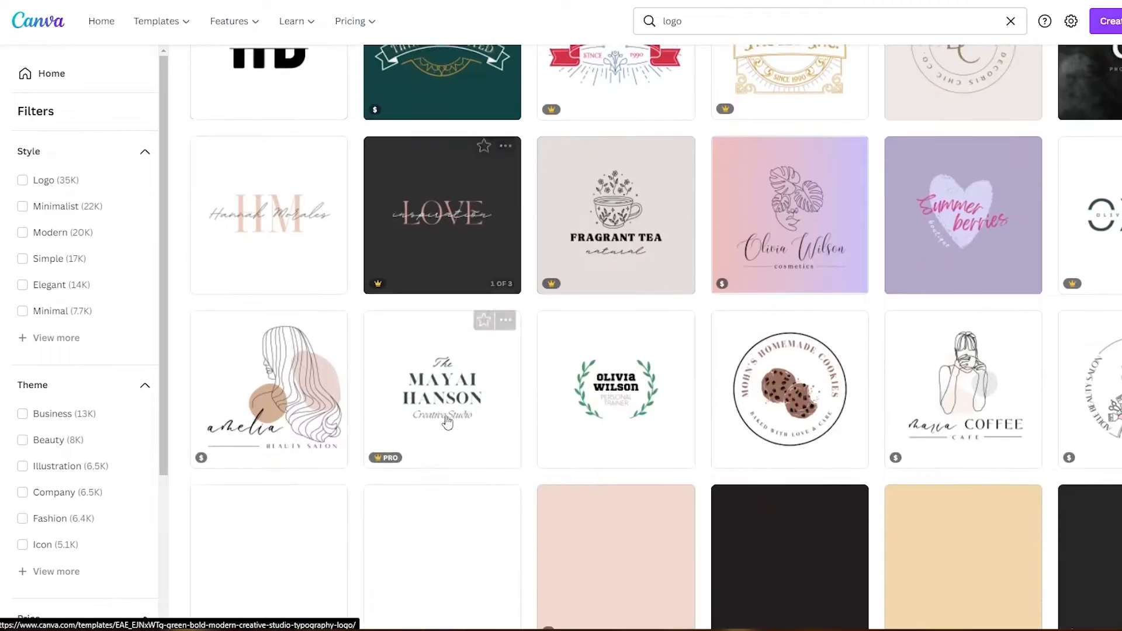
scroll(1052, 409, "up", 1)
scroll(1068, 426, "down", 3)
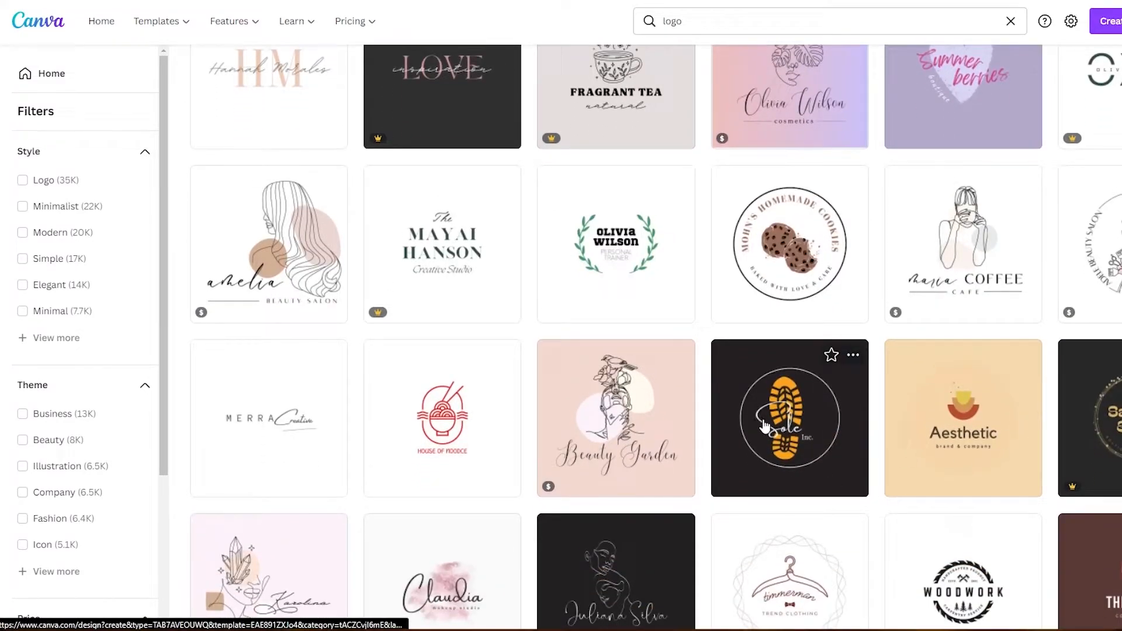
left_click(763, 417)
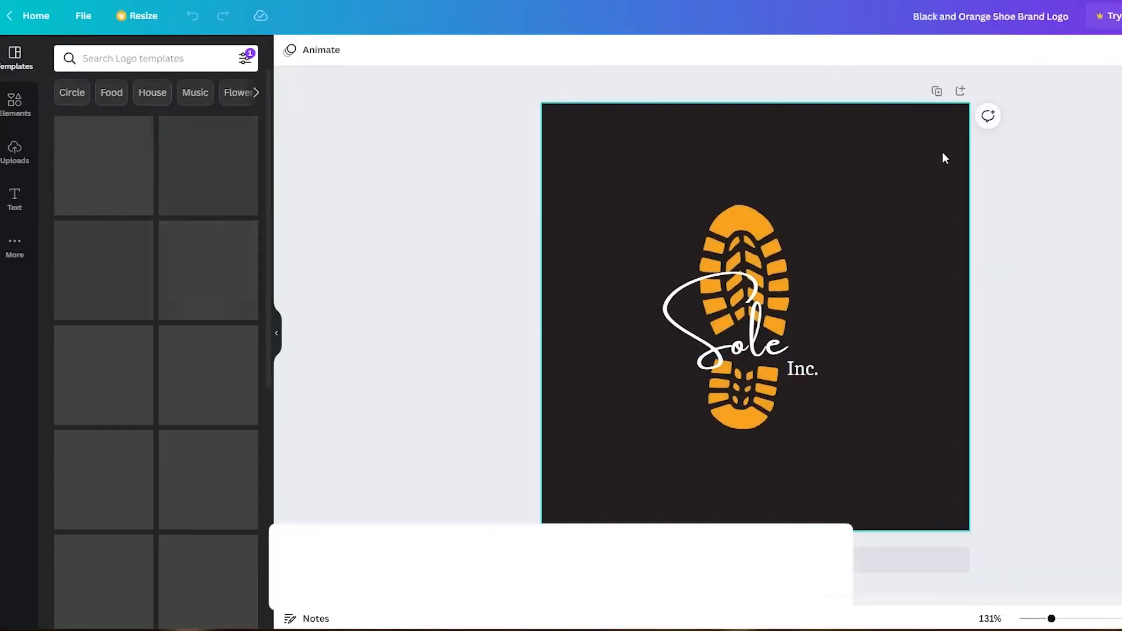
Download the shoe logo design as a PNG and save it as Black and Orange Shoe Brand Logo
left_click(1121, 15)
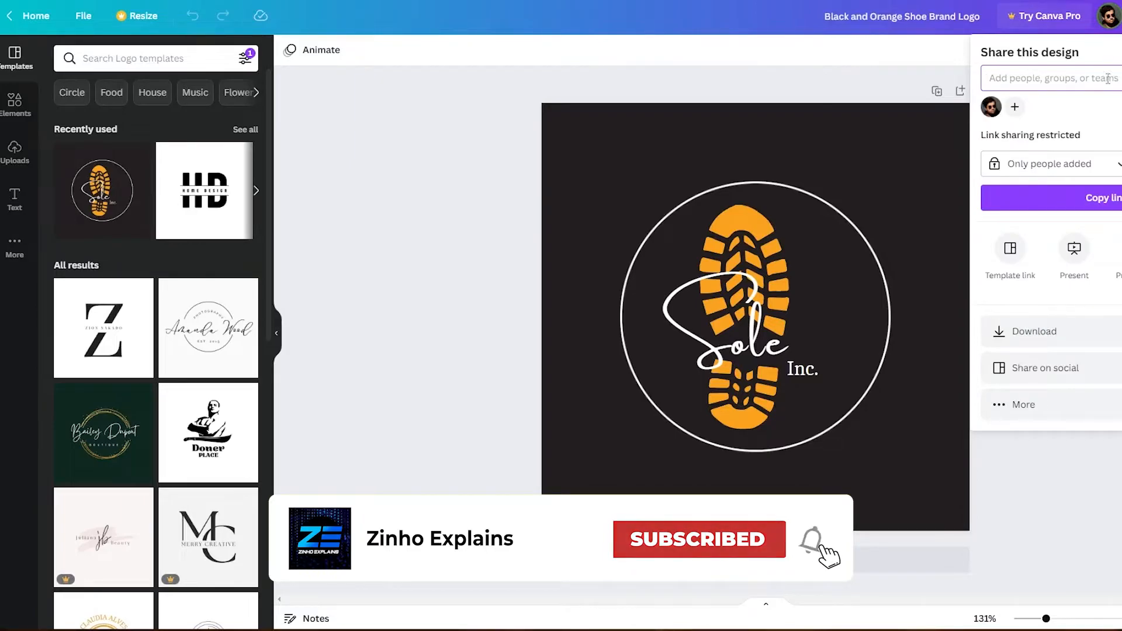
left_click(491, 161)
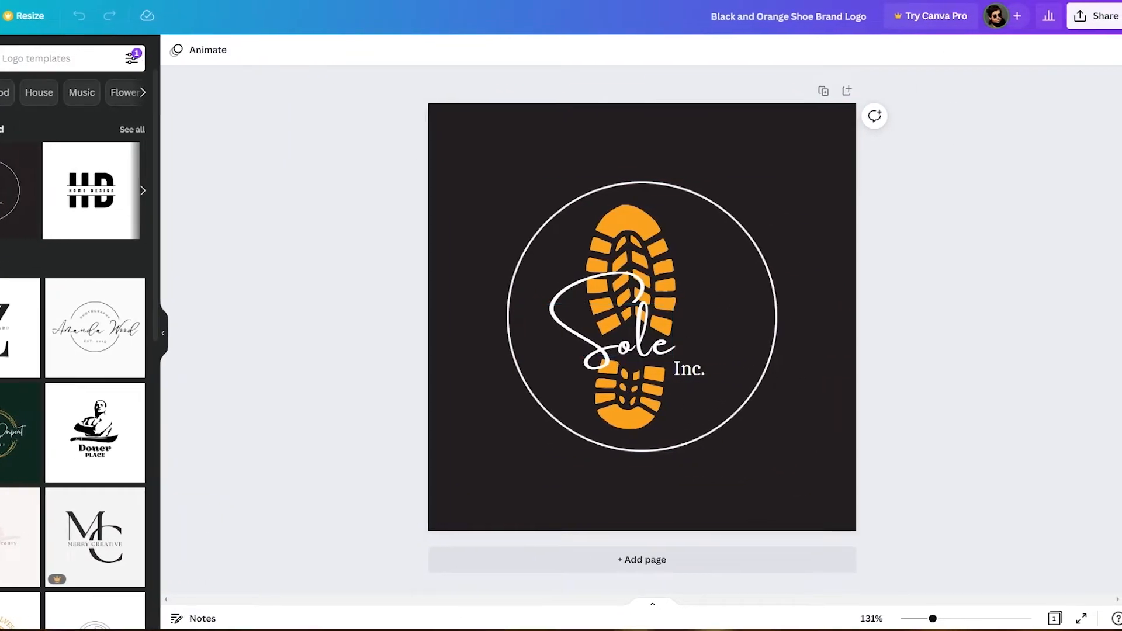
left_click(1102, 16)
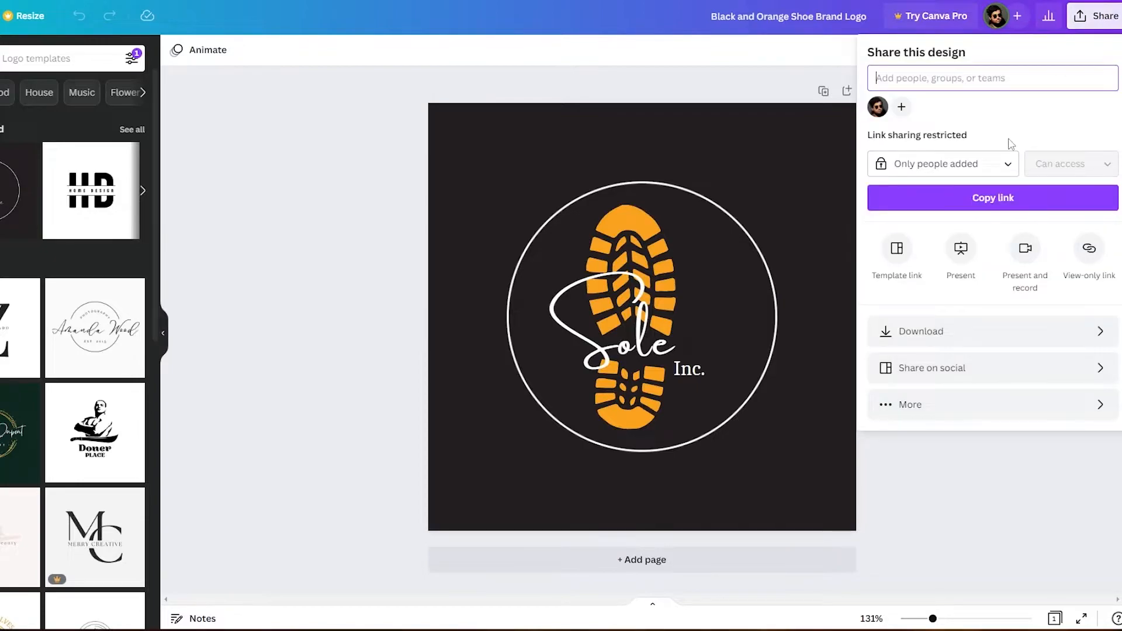
left_click(958, 330)
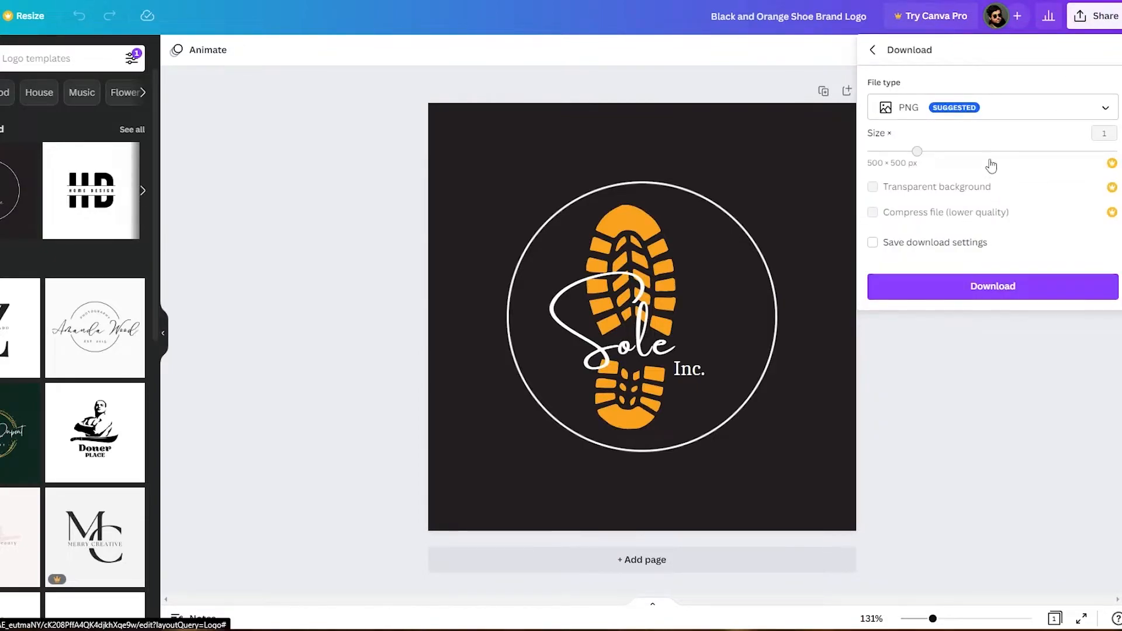
left_click(967, 288)
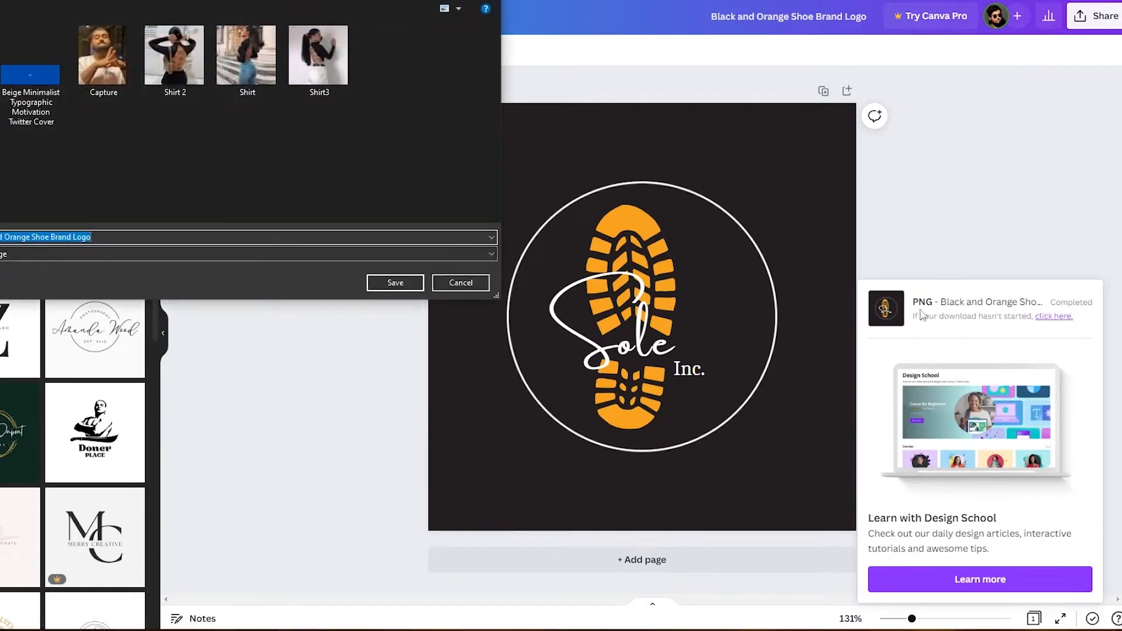
left_click(395, 283)
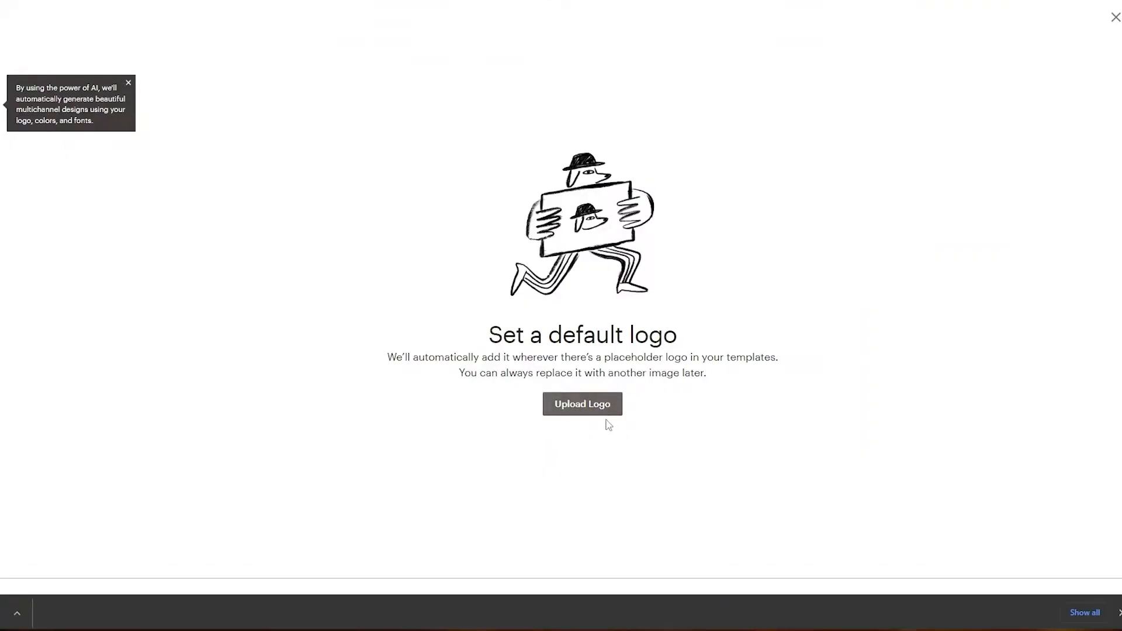
Upload the image 1-removebg-preview as the default logo in Mailchimp
left_click(570, 406)
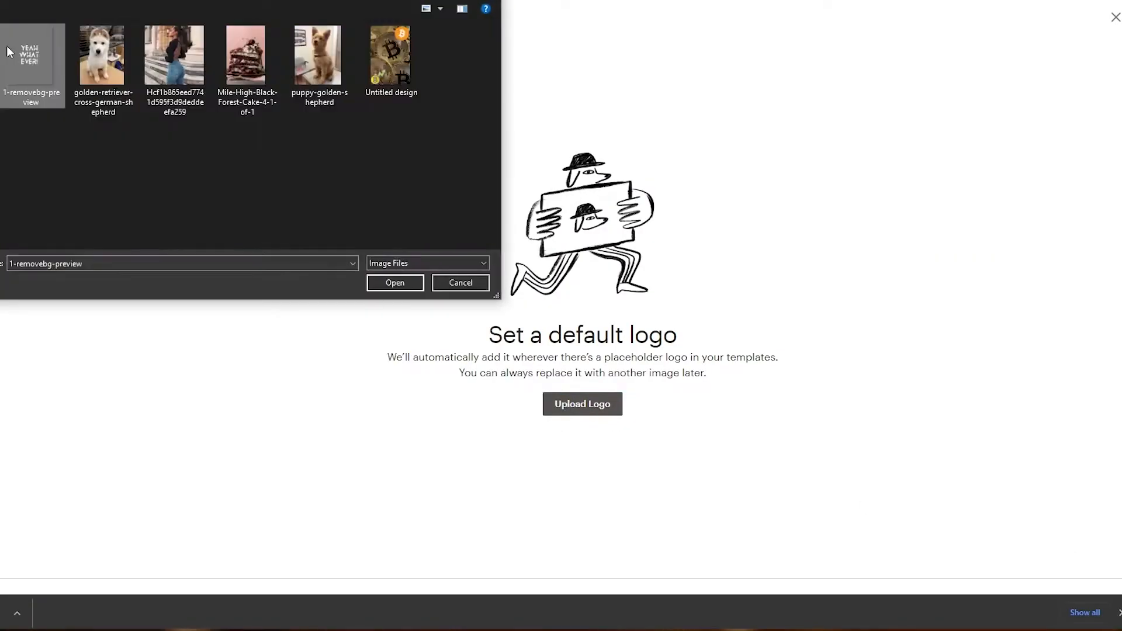
double_click(7, 49)
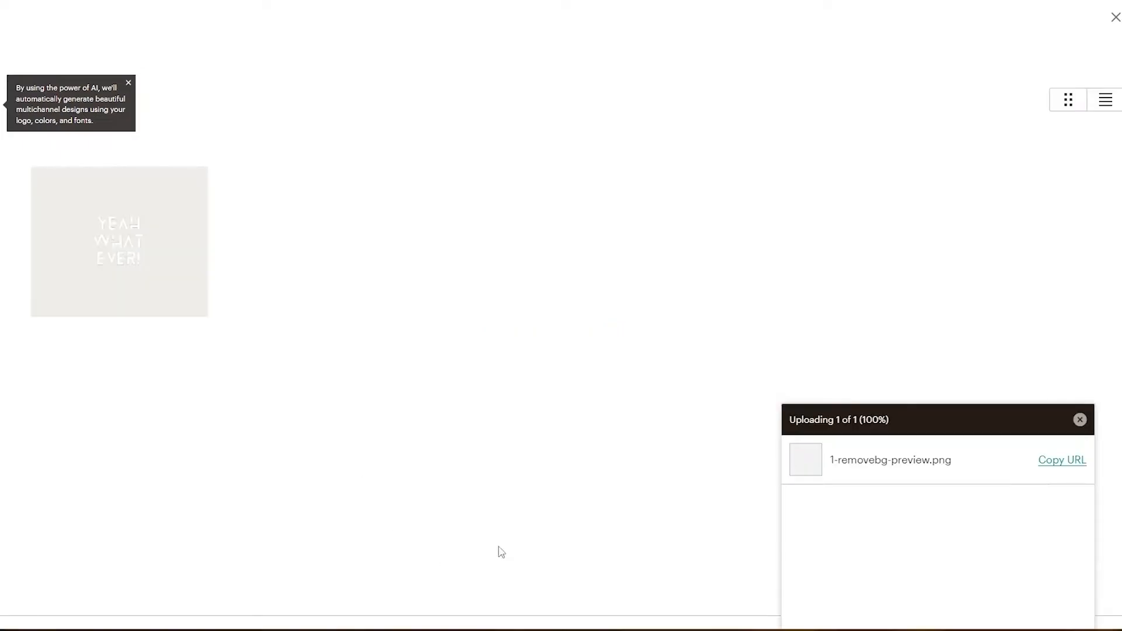
Upload Black and Orange Shoe Brand Logo.png as the template's logo image and reduce its display size to about 30%
left_click(1079, 420)
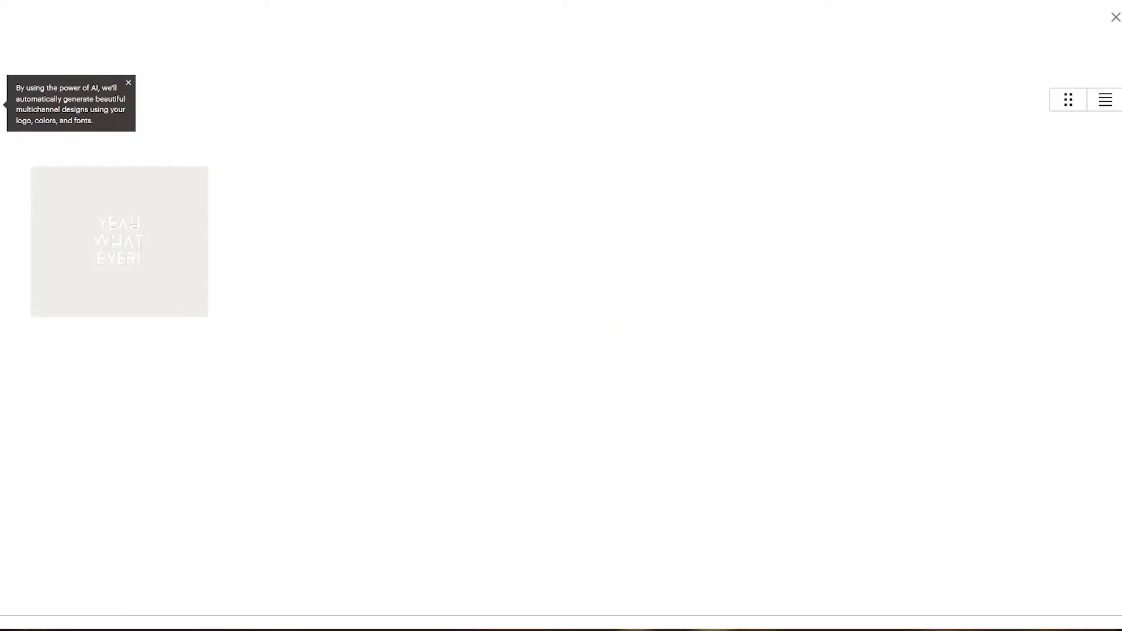
left_click(1046, 69)
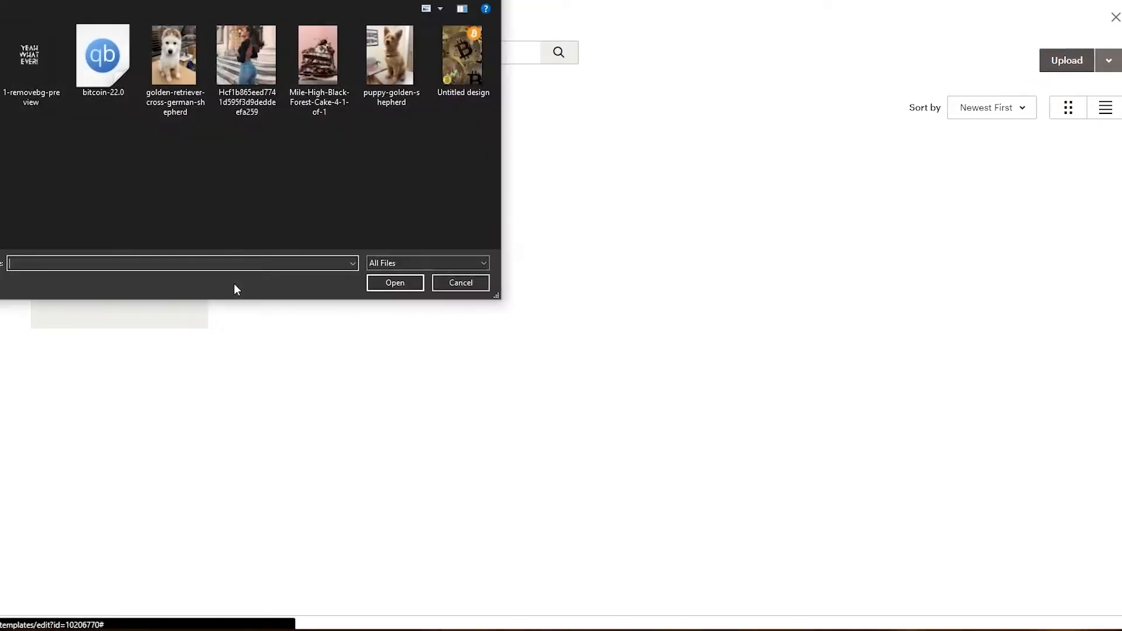
double_click(174, 76)
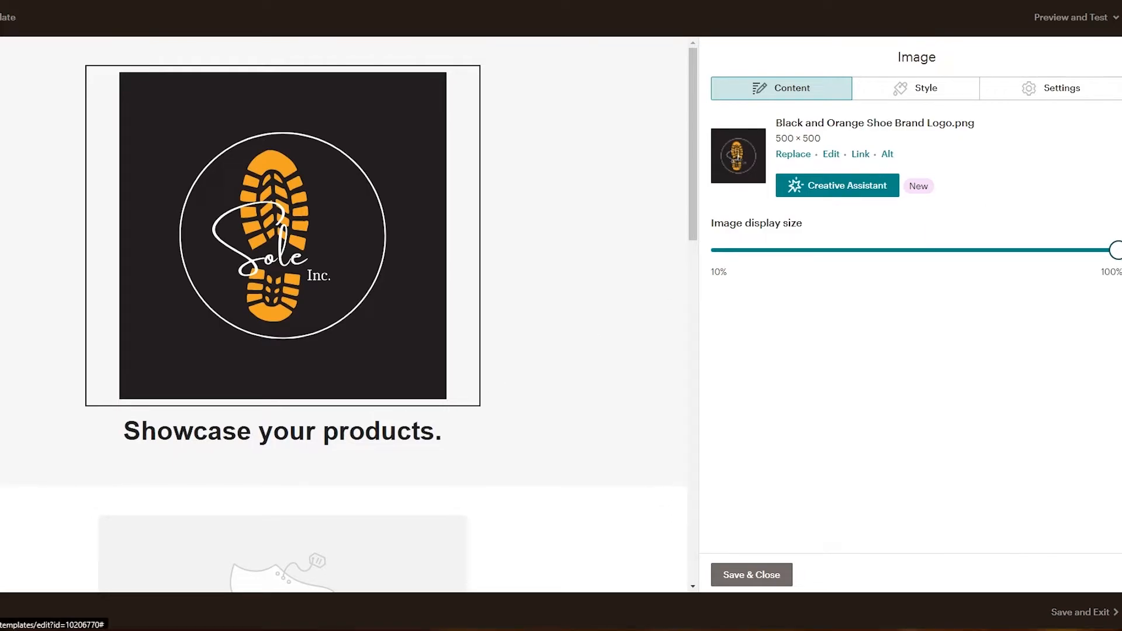
left_click_drag(1116, 250, 808, 250)
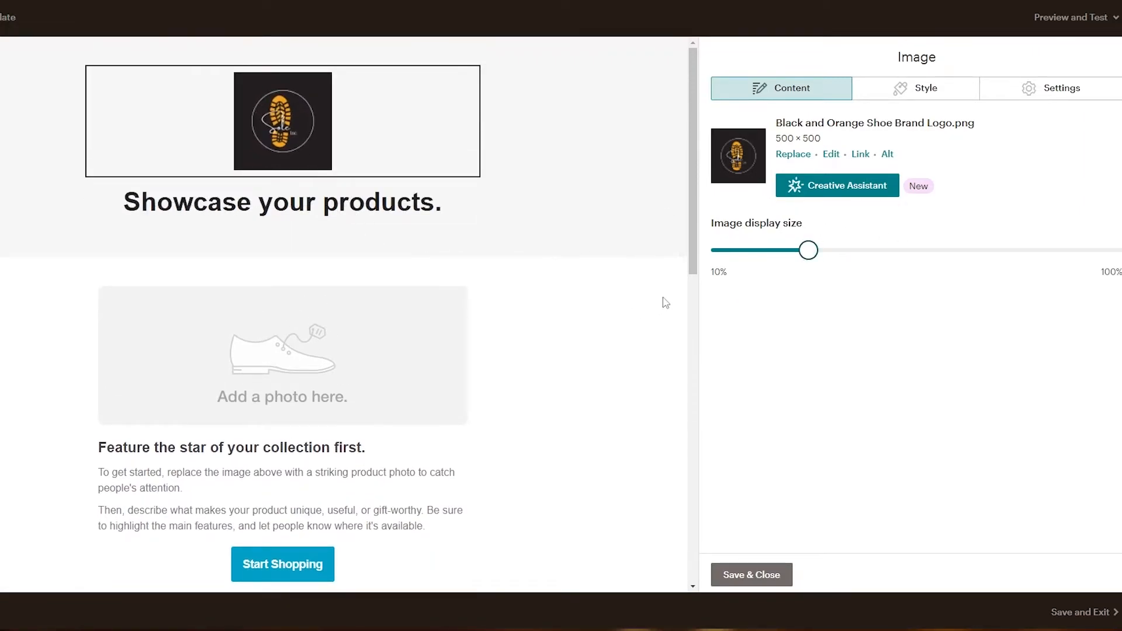
Open the "Showcase your products." headline block for editing and look through its content, style and settings options
left_click(320, 230)
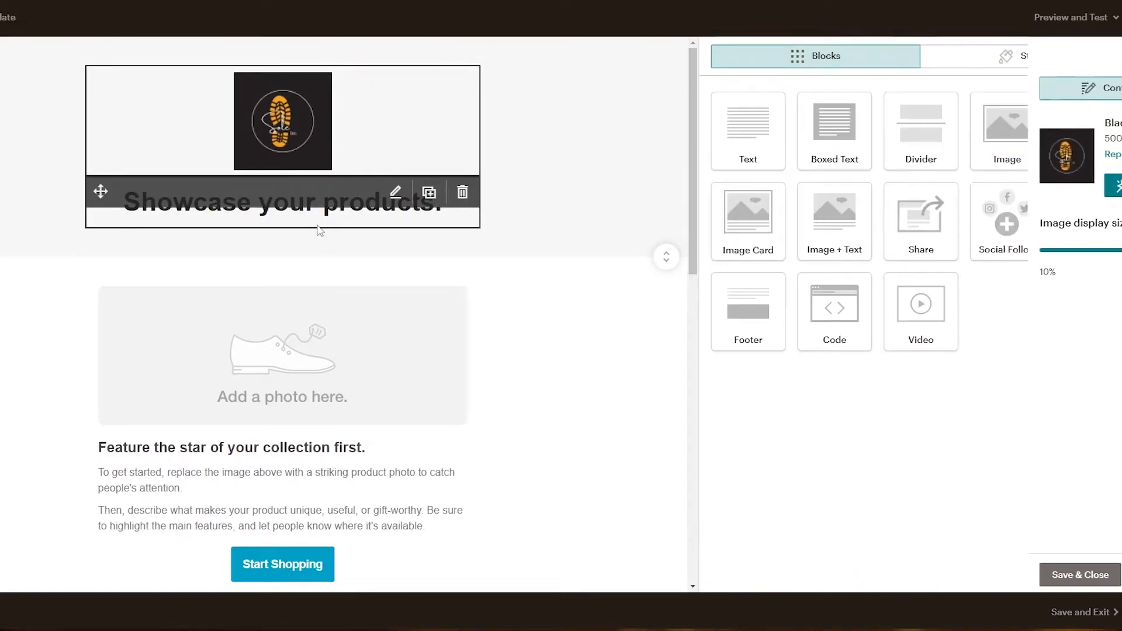
left_click(279, 217)
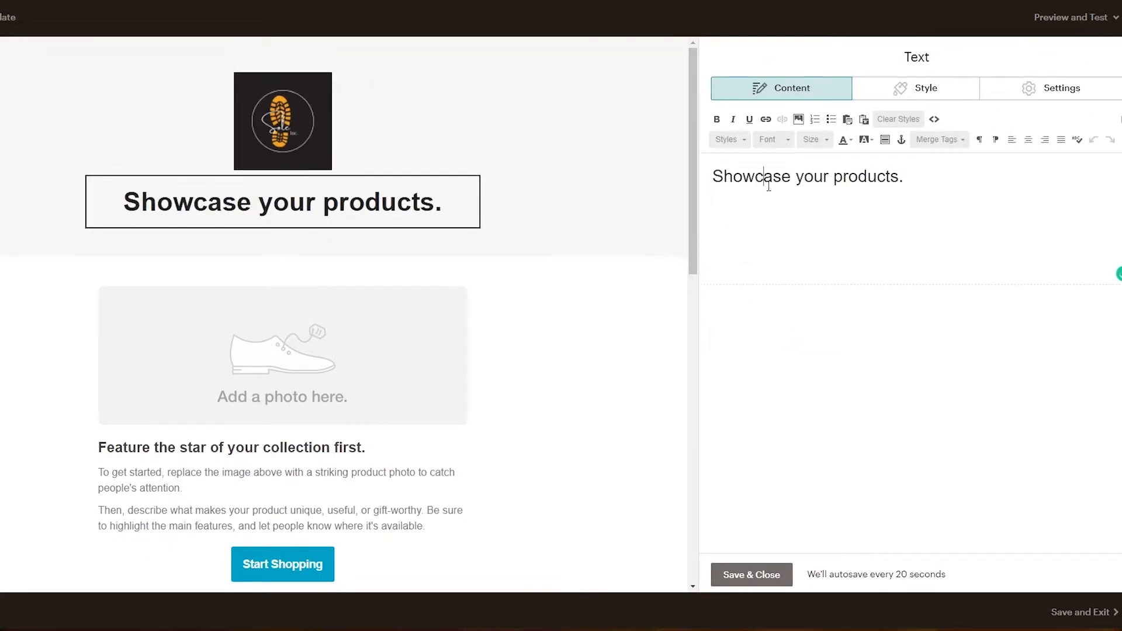
left_click_drag(954, 195, 696, 186)
left_click(927, 90)
left_click(1036, 94)
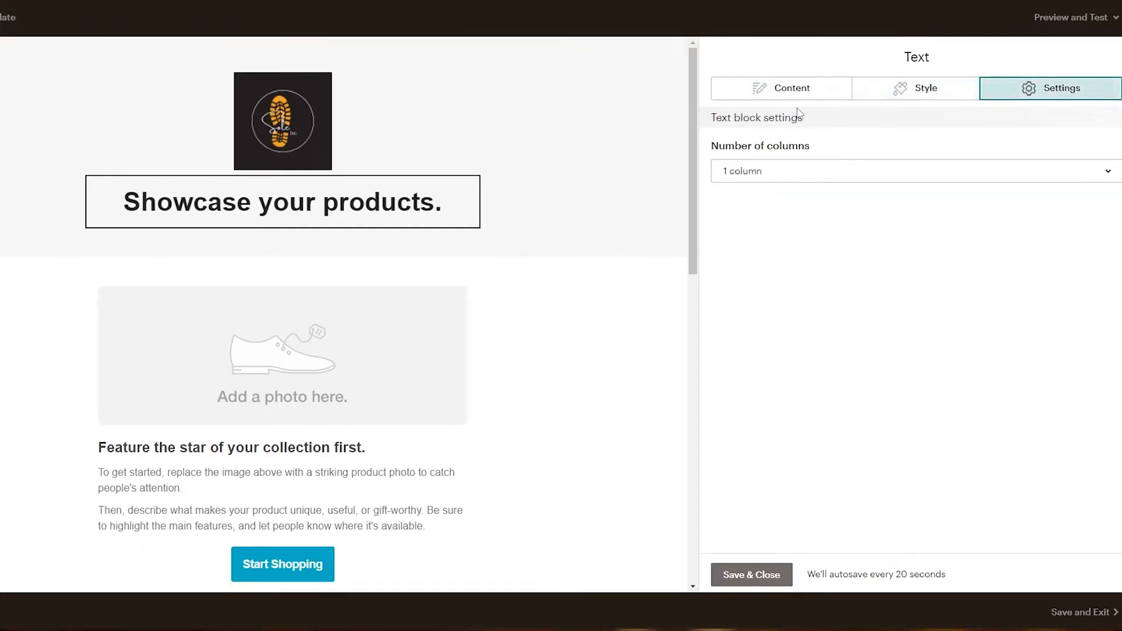
left_click(785, 94)
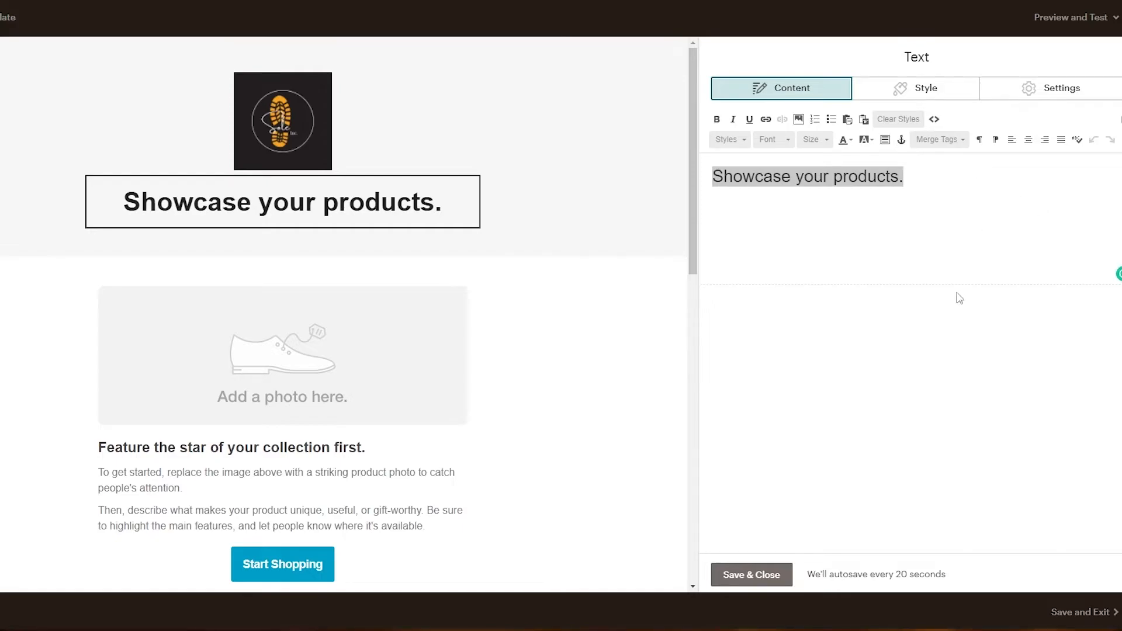
scroll(263, 321, "down", 3)
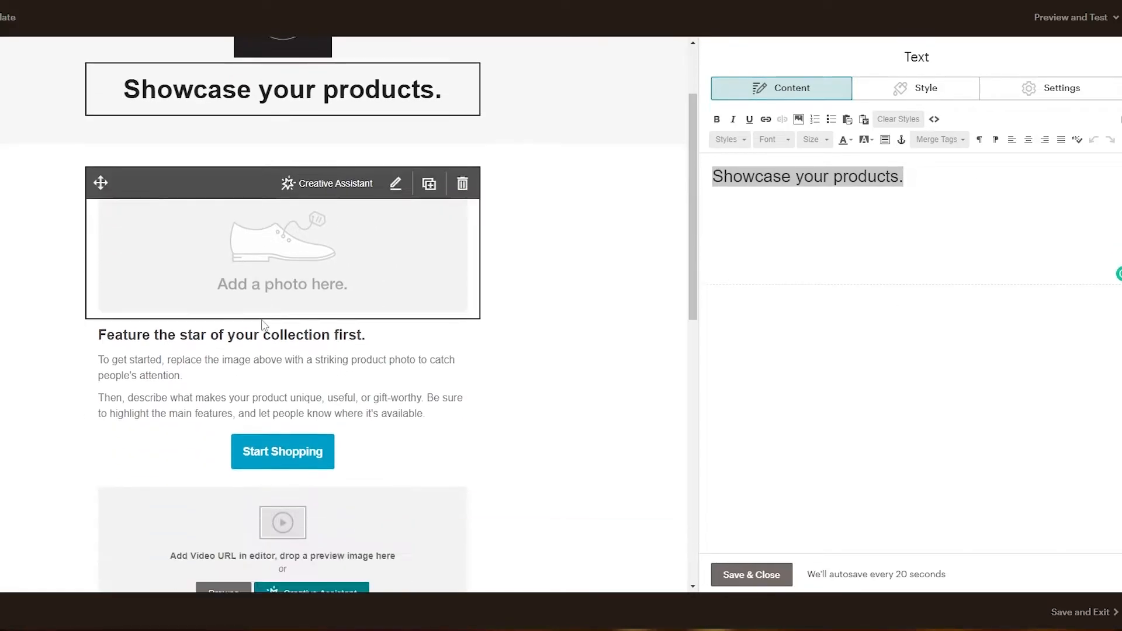
scroll(300, 234, "up", 1)
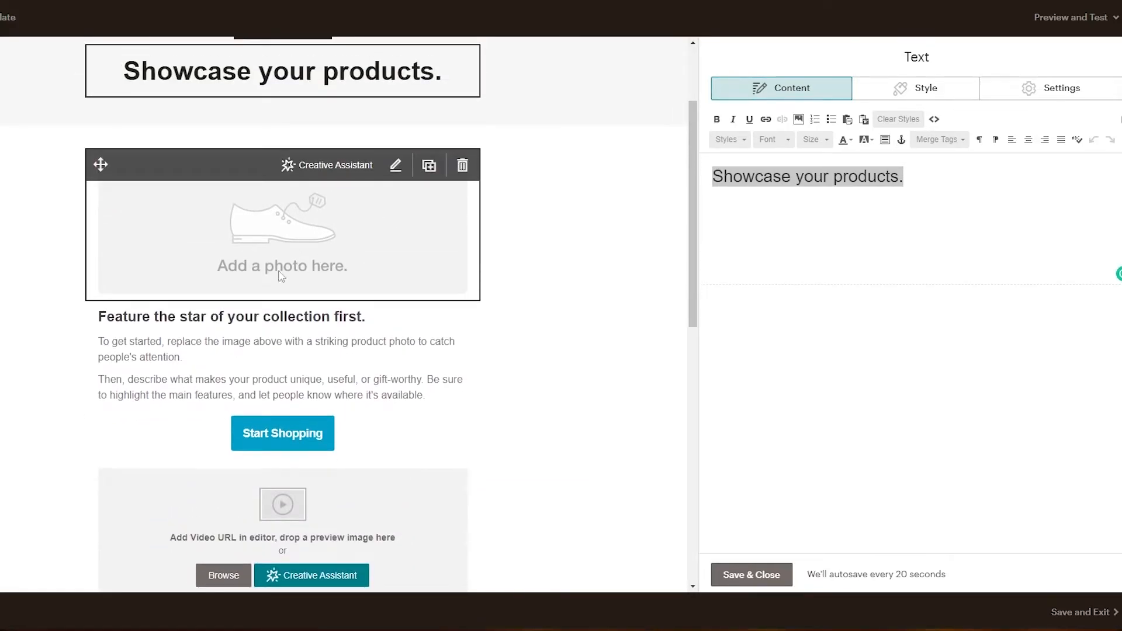
left_click(293, 240)
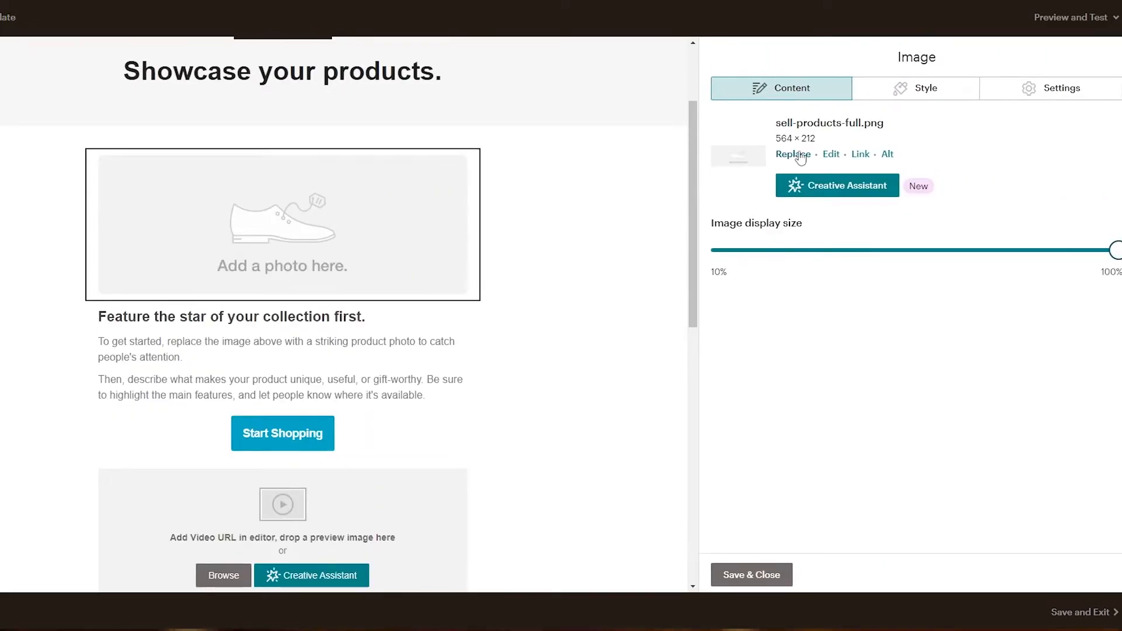
left_click(799, 154)
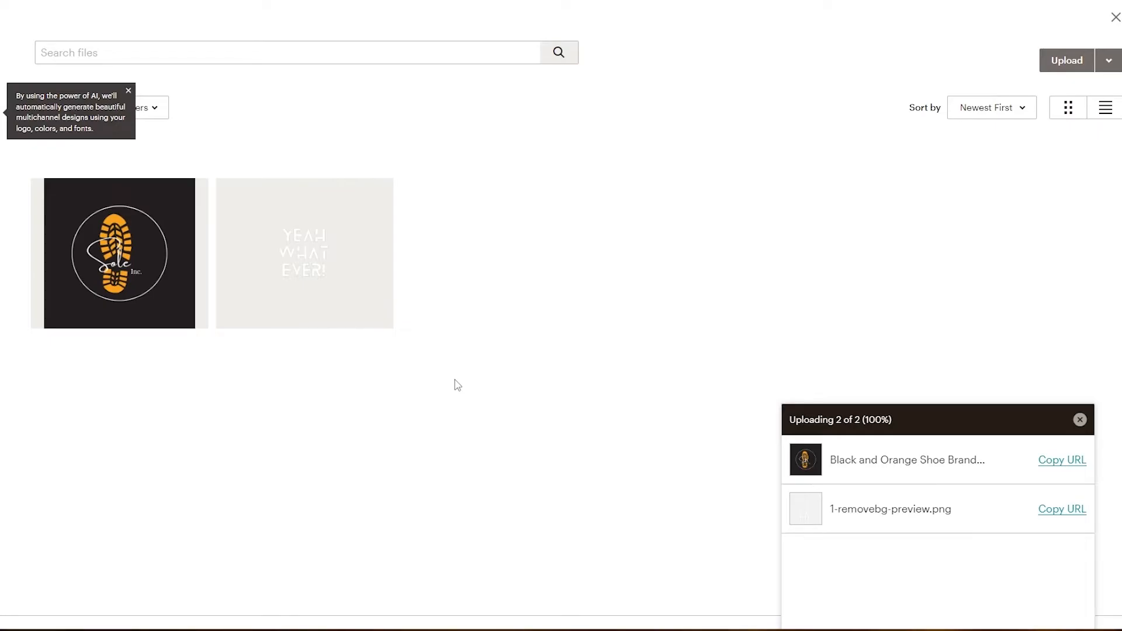
left_click(1064, 60)
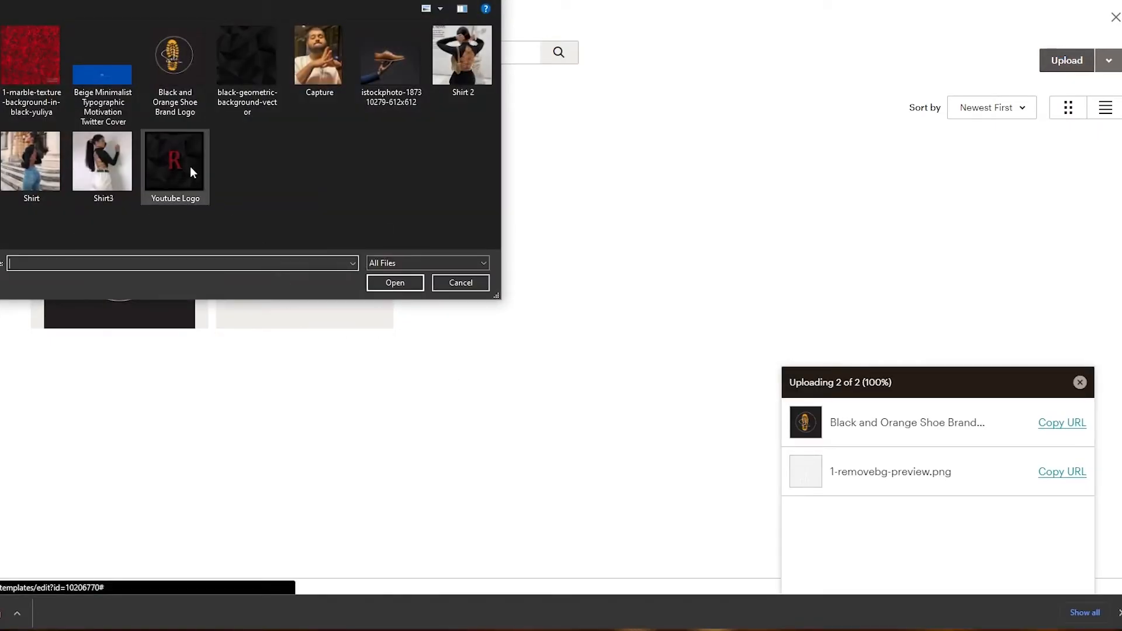
double_click(373, 55)
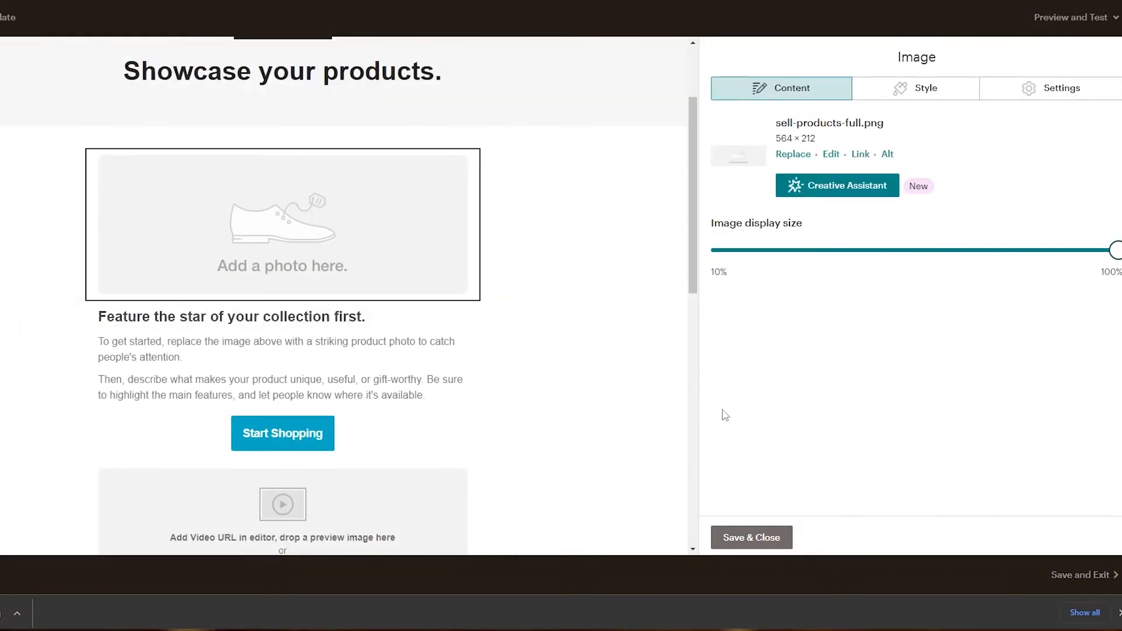
Open the "Feature the star of your collection first." text block for editing and select all of its text
scroll(571, 342, "down", 2)
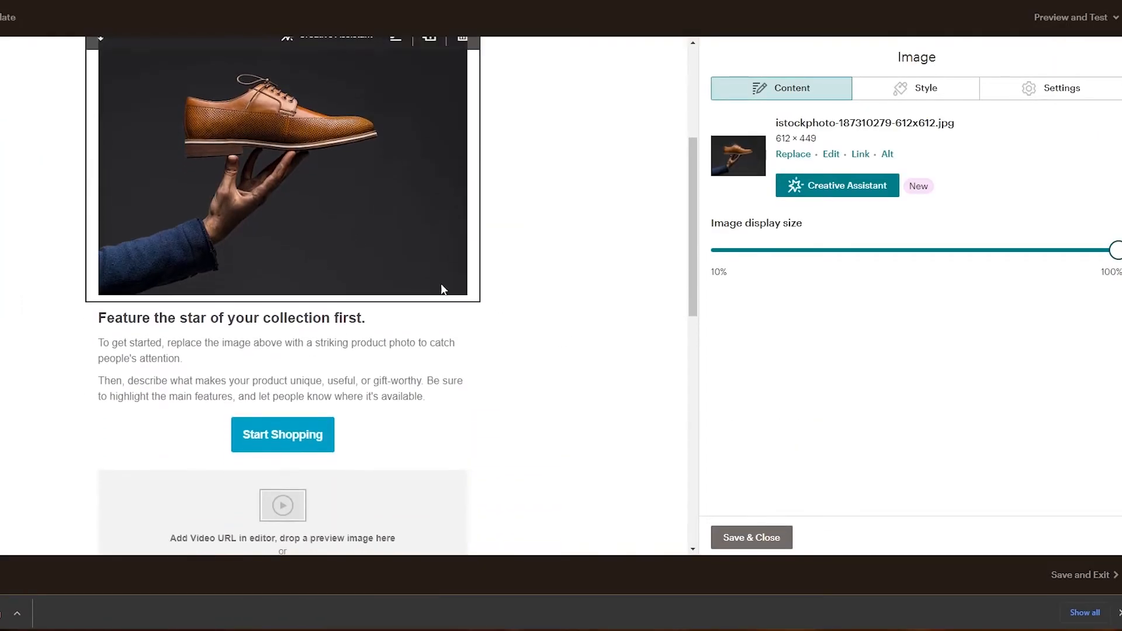
left_click(252, 352)
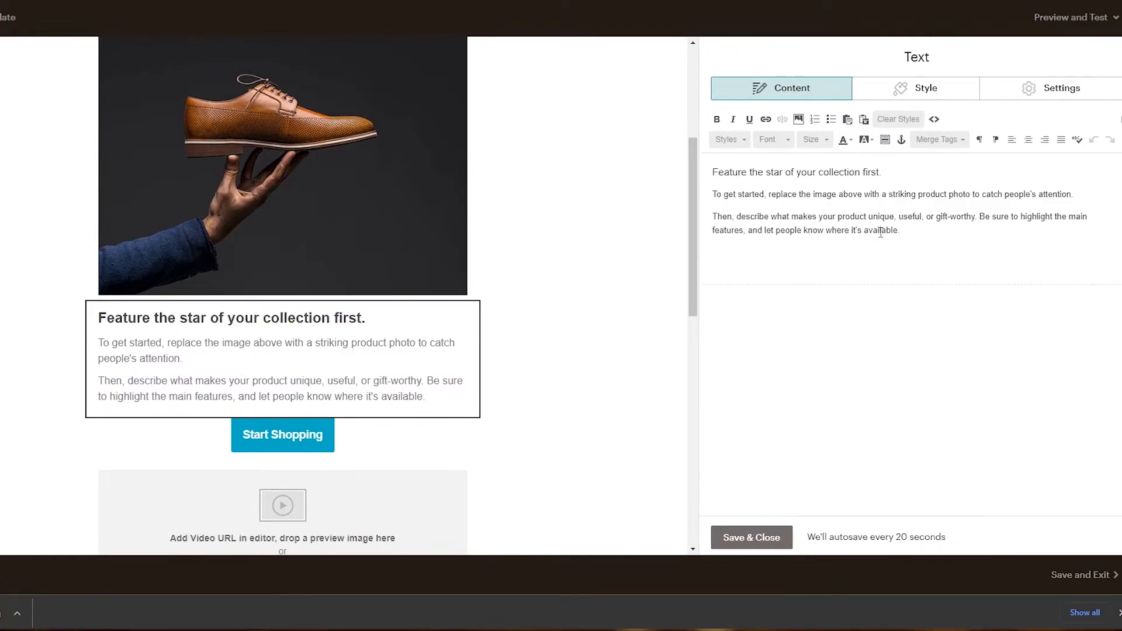
left_click_drag(915, 229, 706, 170)
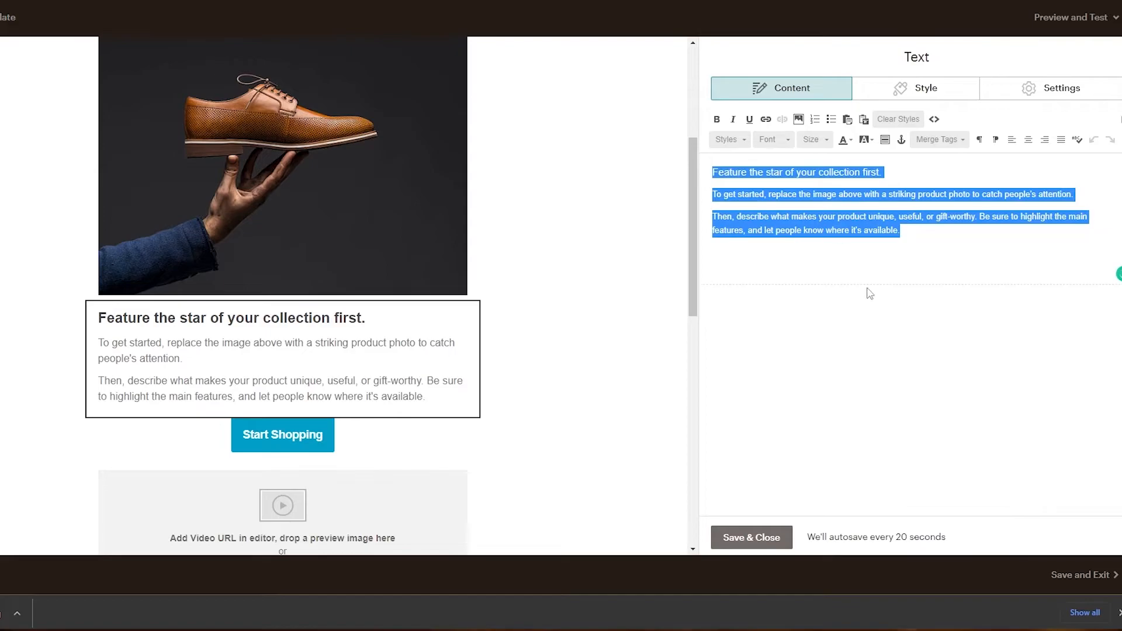
Open the empty video block below the Start Shopping button for editing and activate its Video URL field
scroll(577, 331, "down", 2)
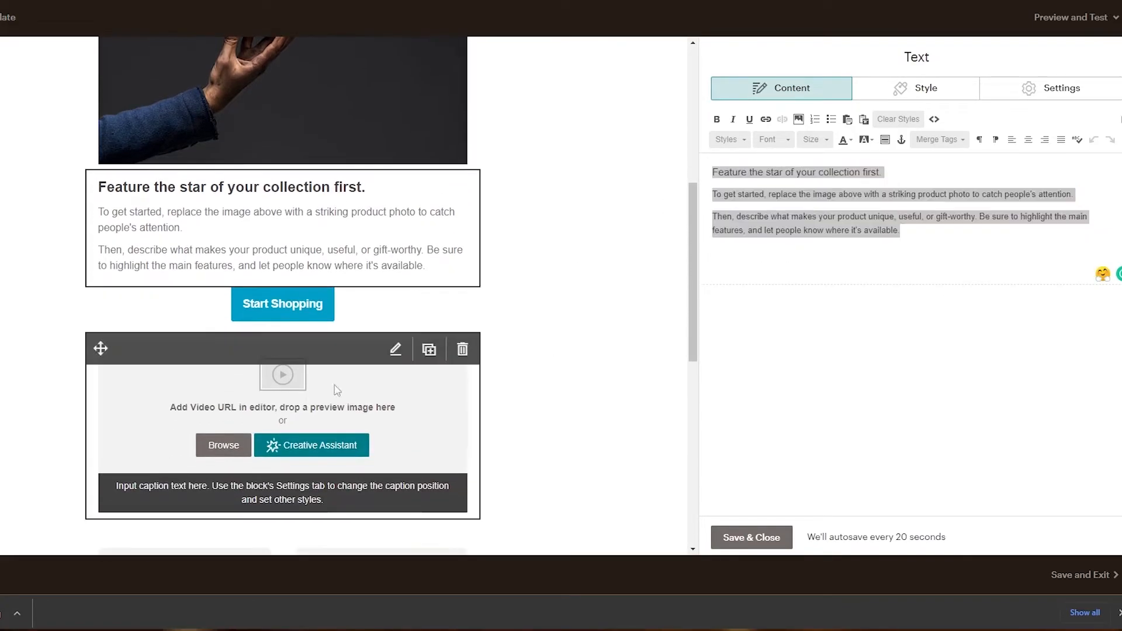
scroll(246, 383, "down", 1)
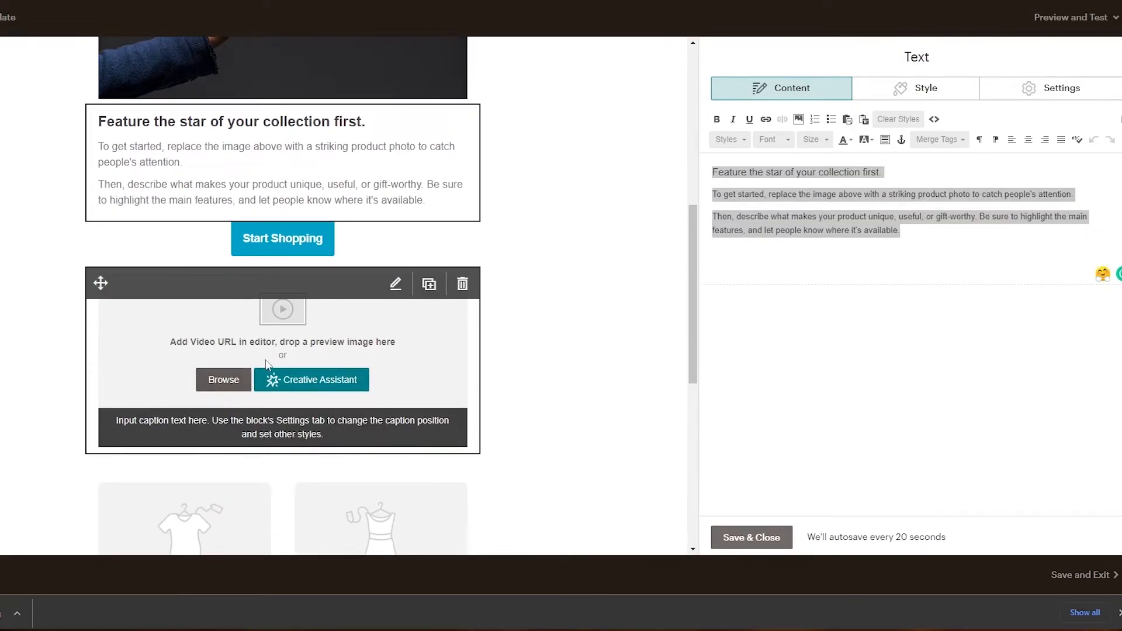
left_click(287, 326)
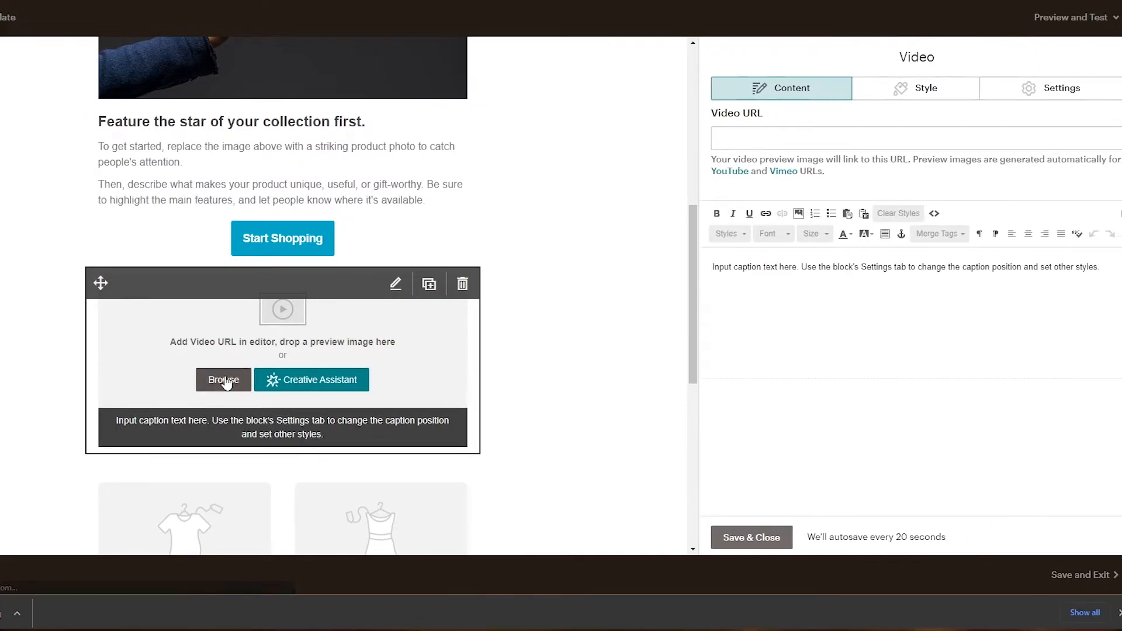
left_click(811, 136)
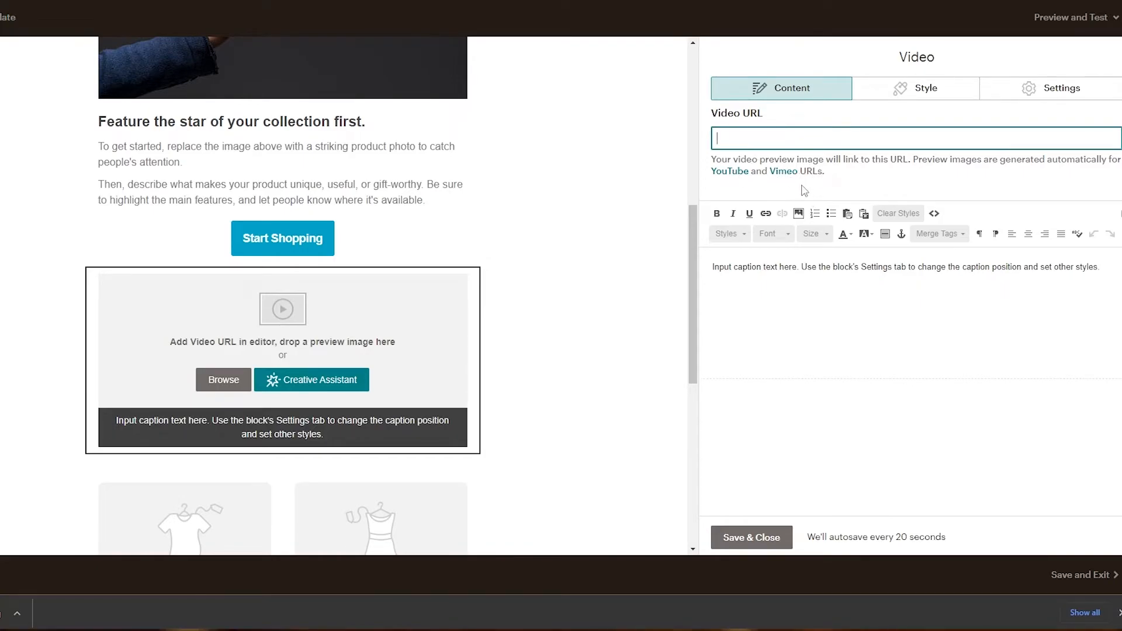
right_click(732, 169)
key("Escape")
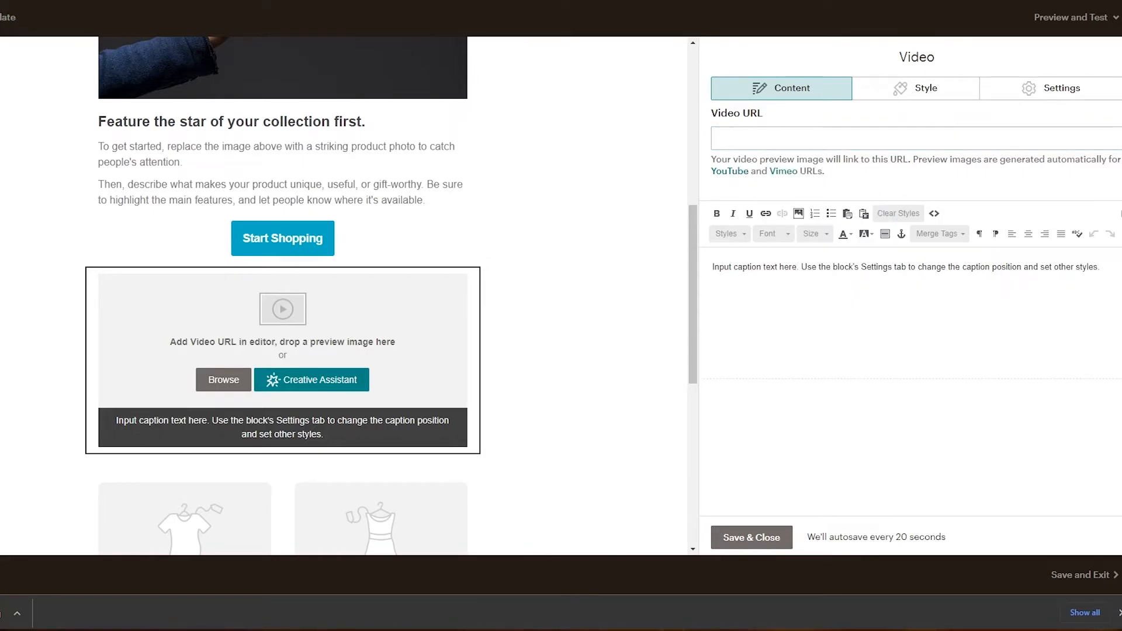
Switch to YouTube, search for "shoe promo video" and open the Cinematic shoe broll/ad video
key("ctrl+Tab")
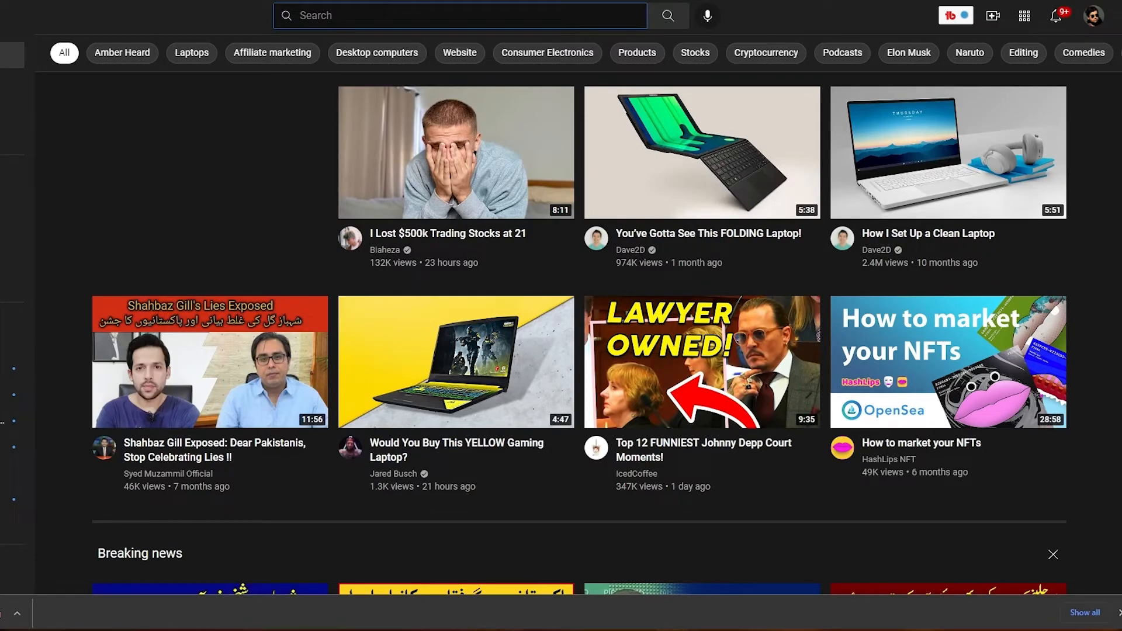
type("shoe")
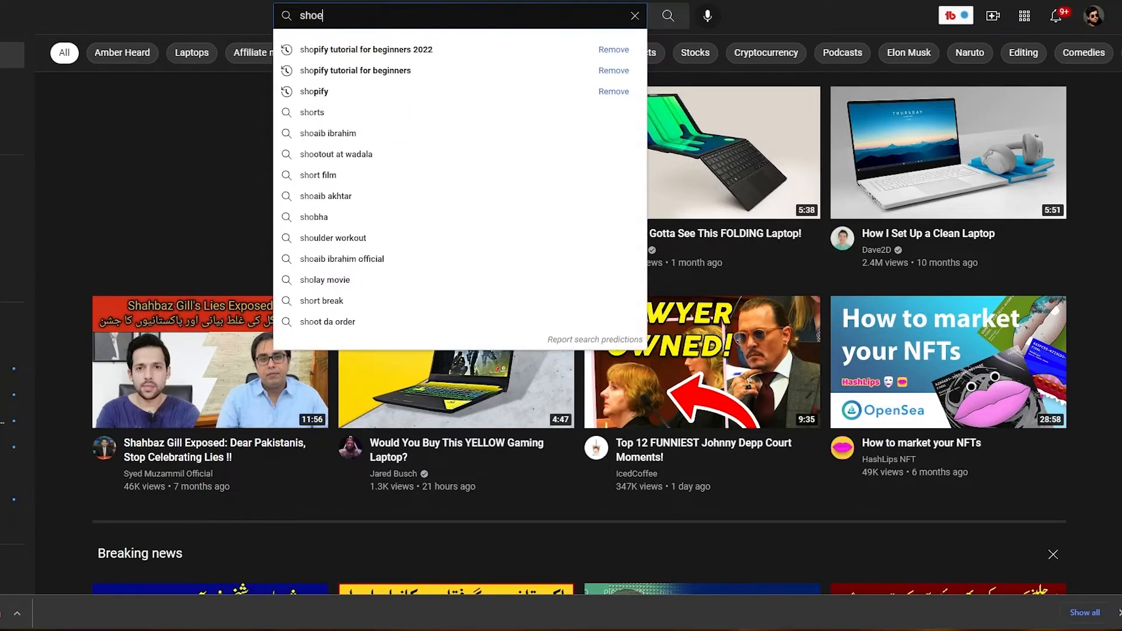
type(" promo video.")
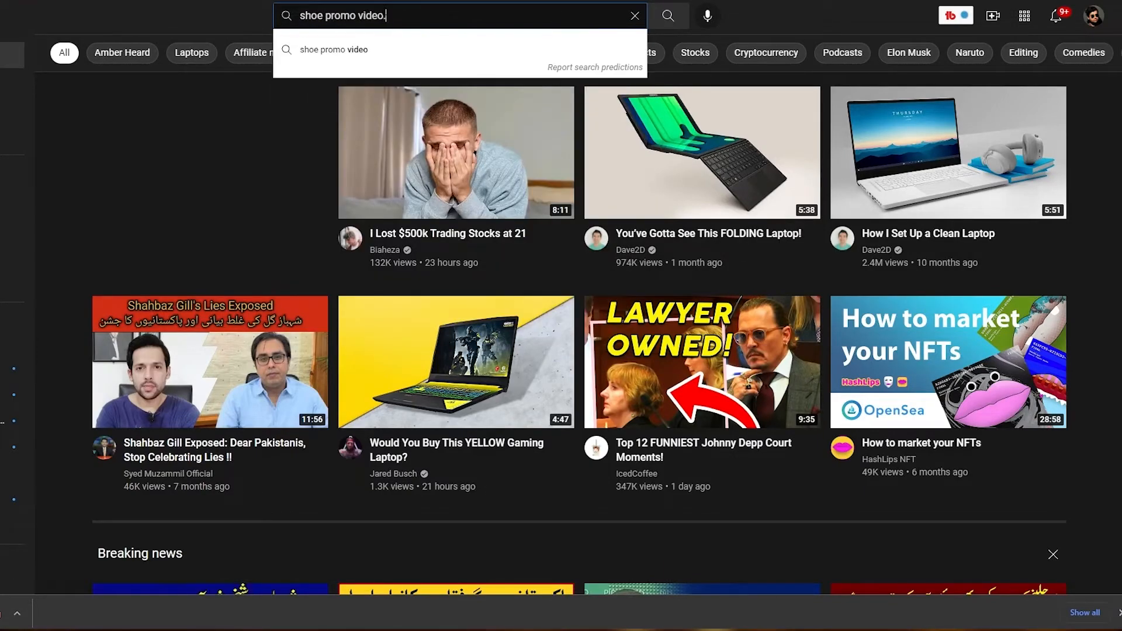
key("Return")
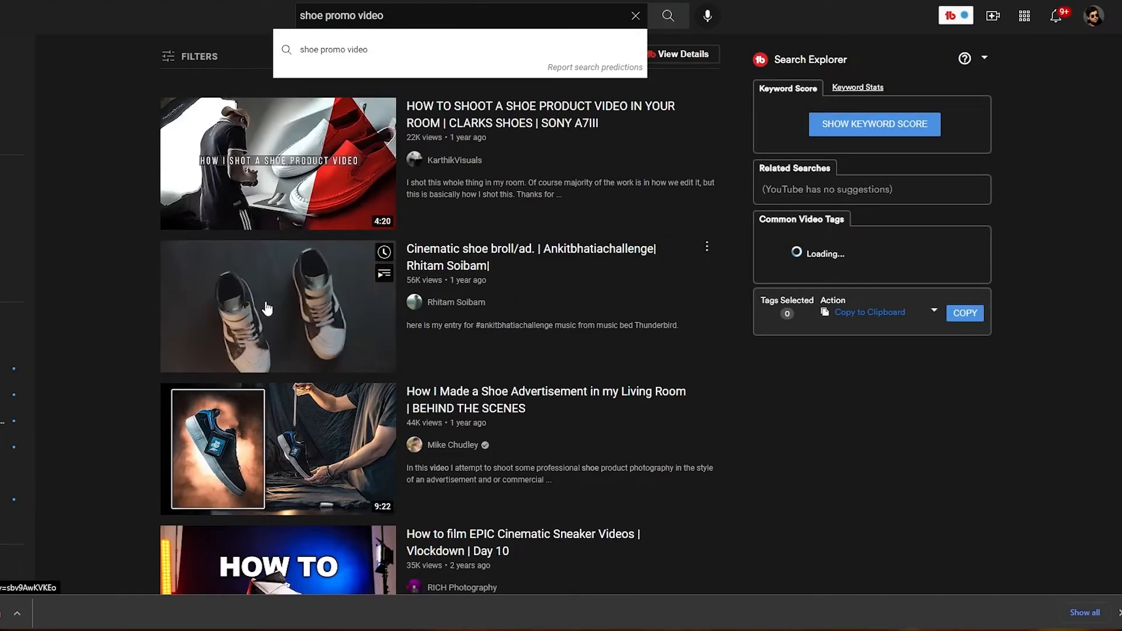
left_click(256, 358)
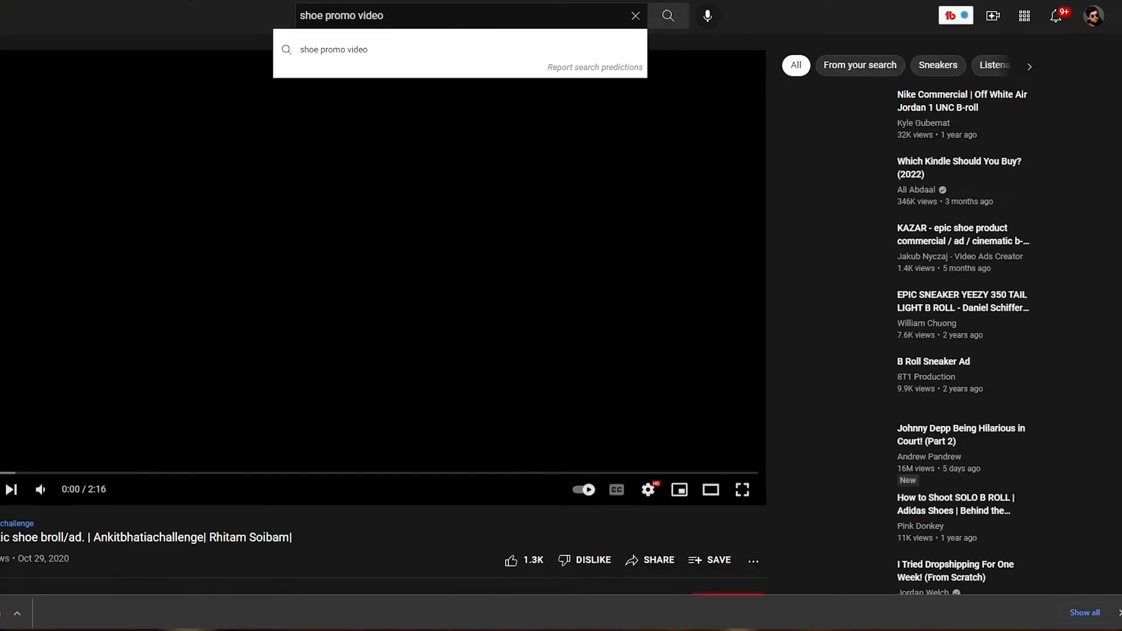
left_click(128, 272)
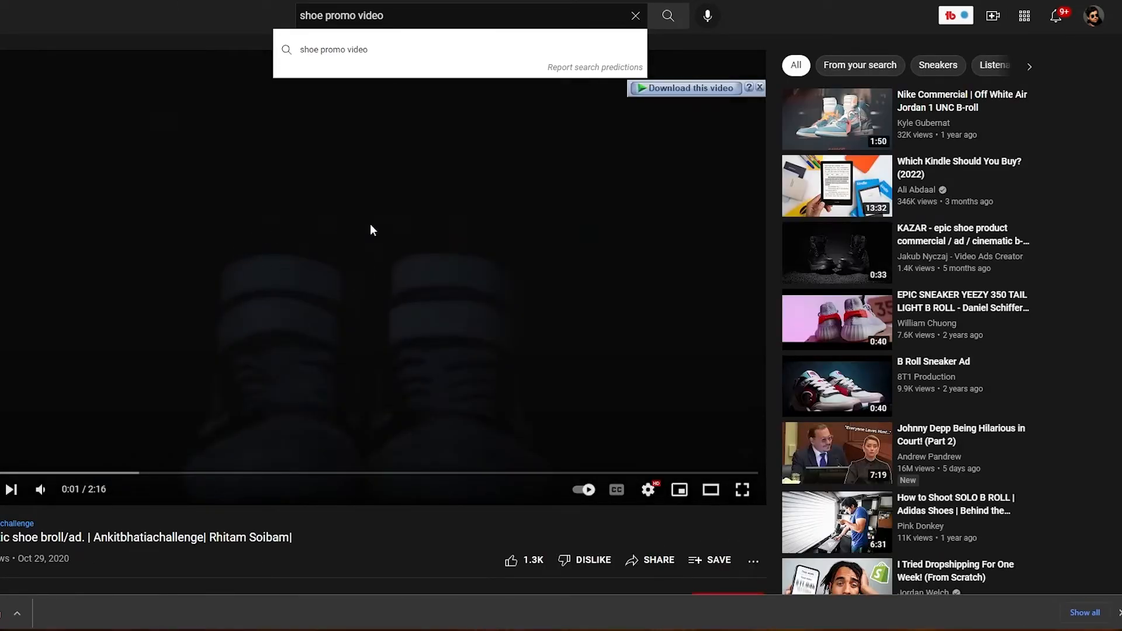
Back in Mailchimp, set the video block's URL to the YouTube link watch?v=sbv9AwKVKEo, check the template layout, and save and close the block
key("ctrl+Tab")
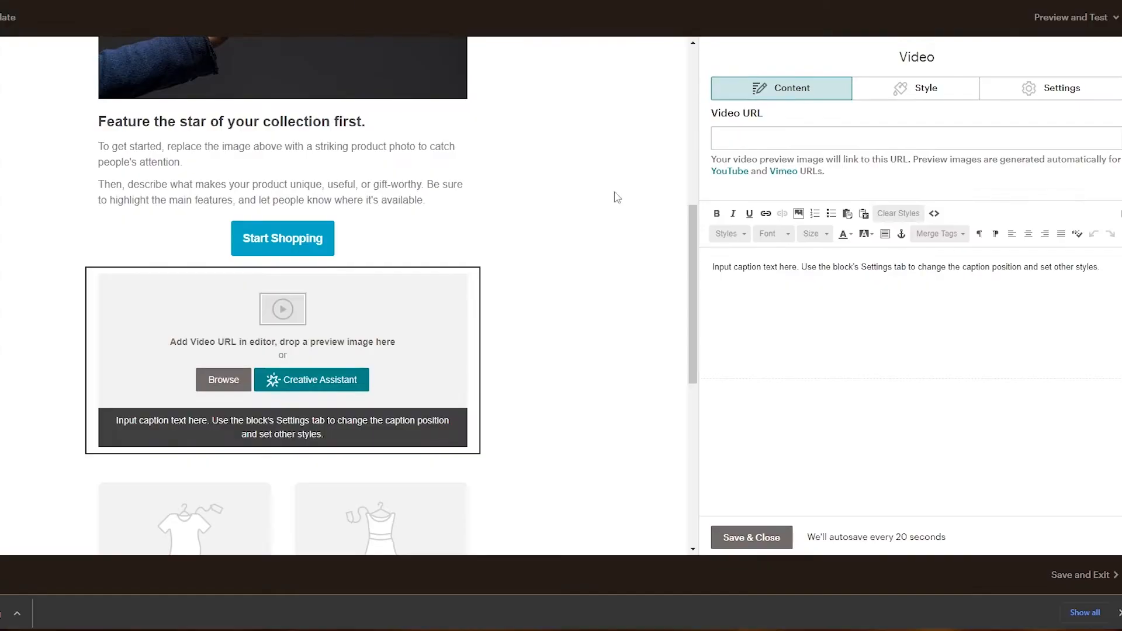
left_click(817, 141)
type("https://www.youtube.com/watch?v=sbv9AwKVKEo&ab_channel=RhitamSoibam")
left_click(828, 325)
scroll(263, 210, "down", 3)
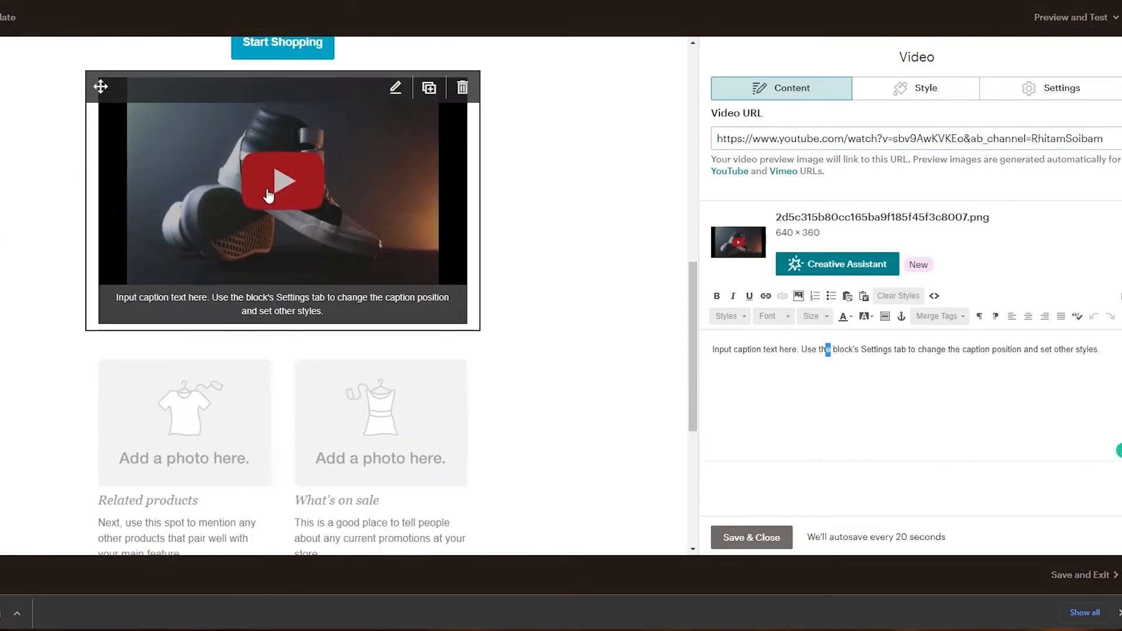
scroll(497, 216, "down", 3)
scroll(598, 218, "up", 10)
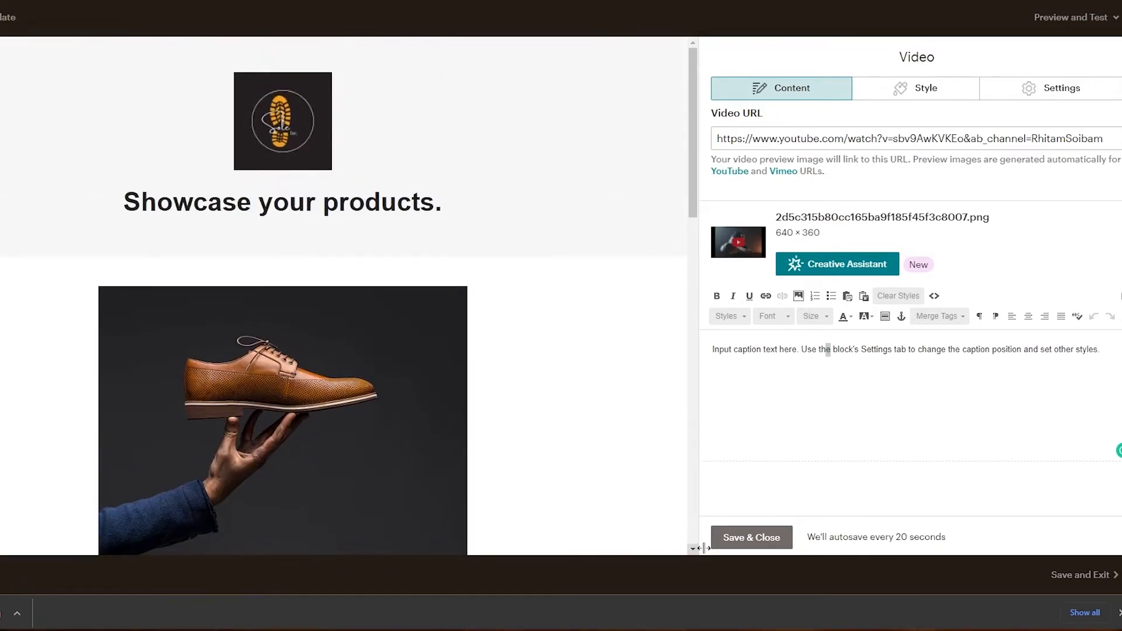
left_click(1118, 613)
left_click(743, 575)
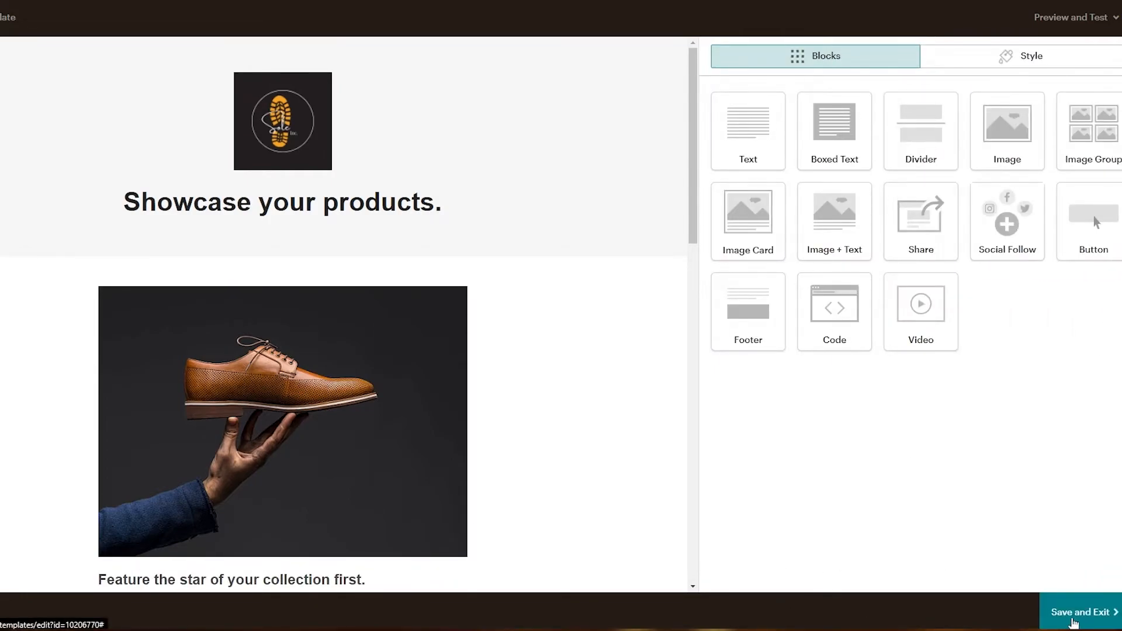
Save and exit the template under the name Shoe, and select it in the saved templates list
left_click(1081, 612)
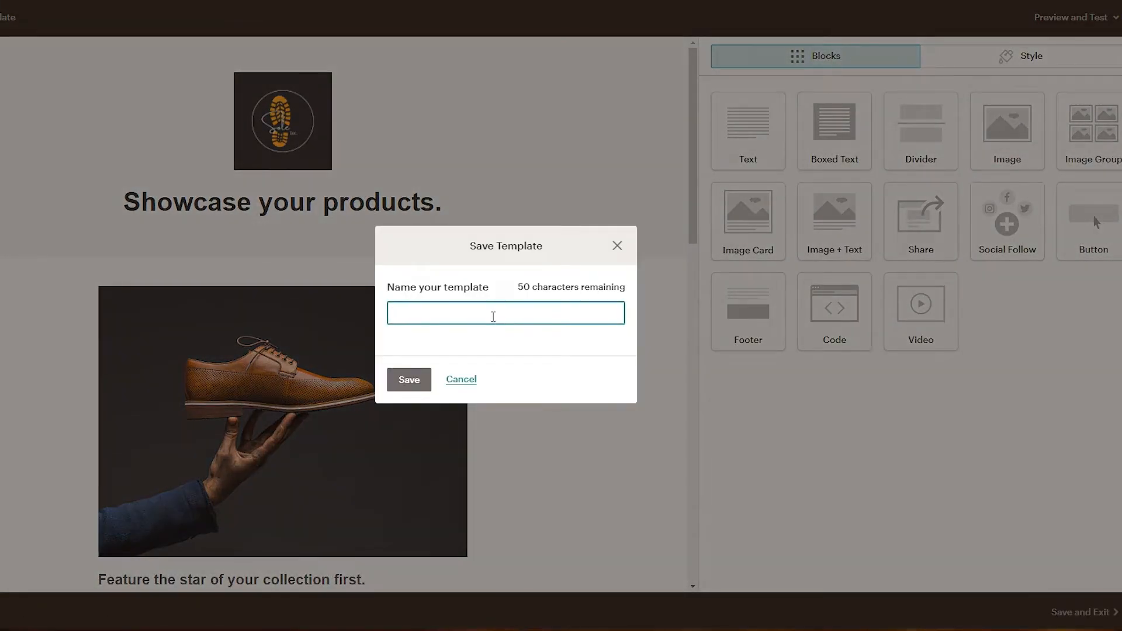
type("She")
key("BackSpace")
type("oe")
left_click(409, 382)
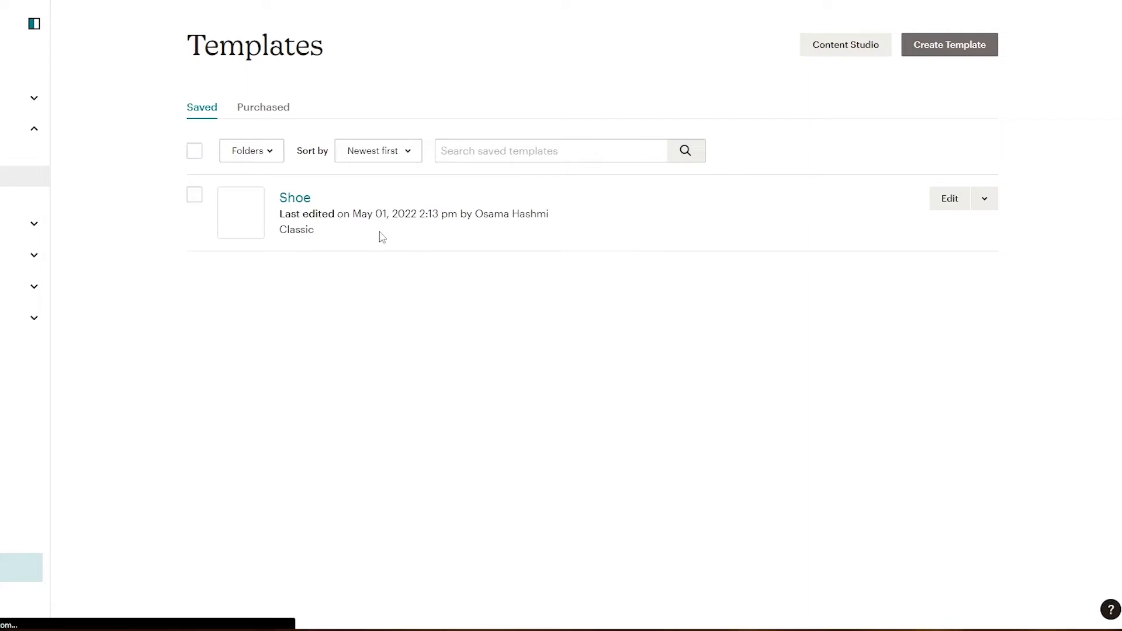
left_click(196, 197)
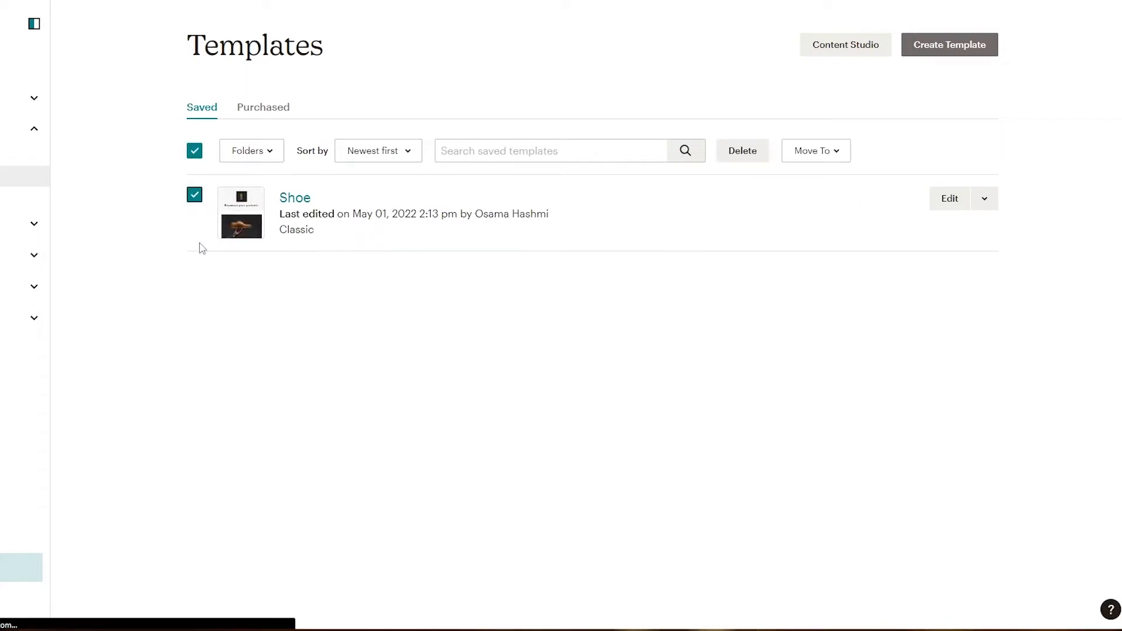
Deselect the saved Shoe template and open the pre-built Email tagged customers journey from Customer Journeys
left_click(195, 152)
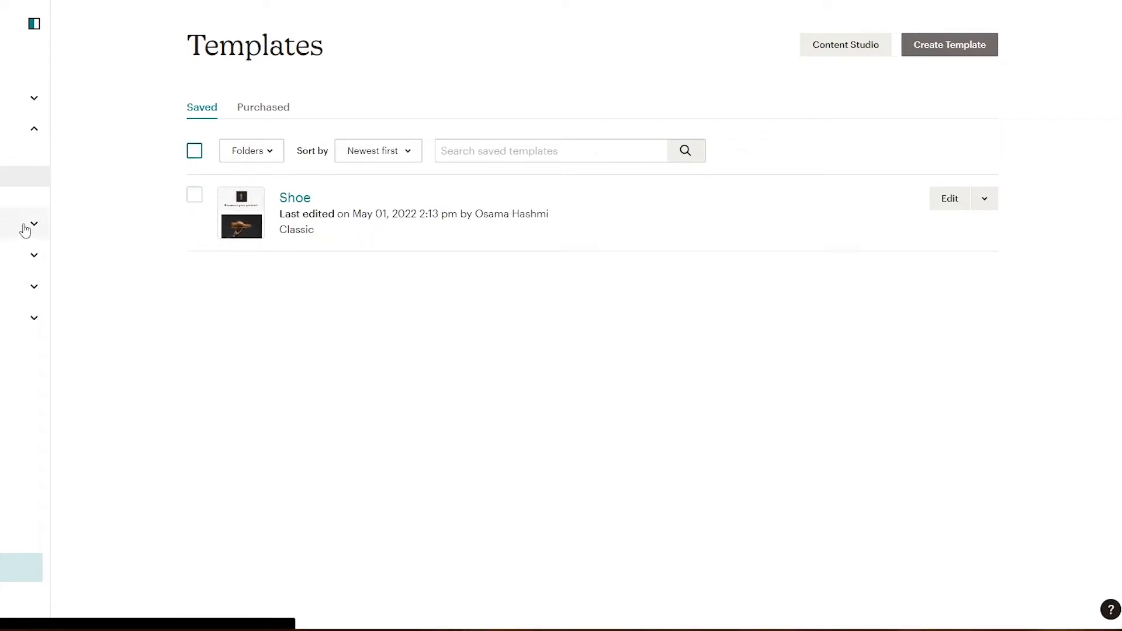
left_click(42, 223)
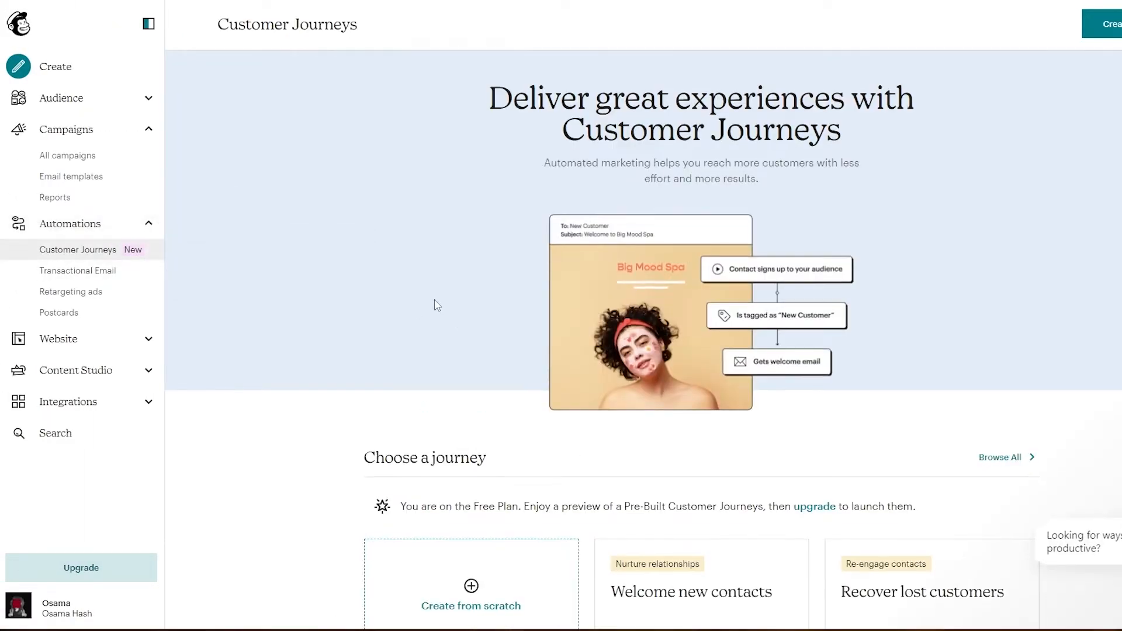
scroll(434, 303, "down", 3)
scroll(383, 313, "down", 1)
scroll(672, 278, "down", 1)
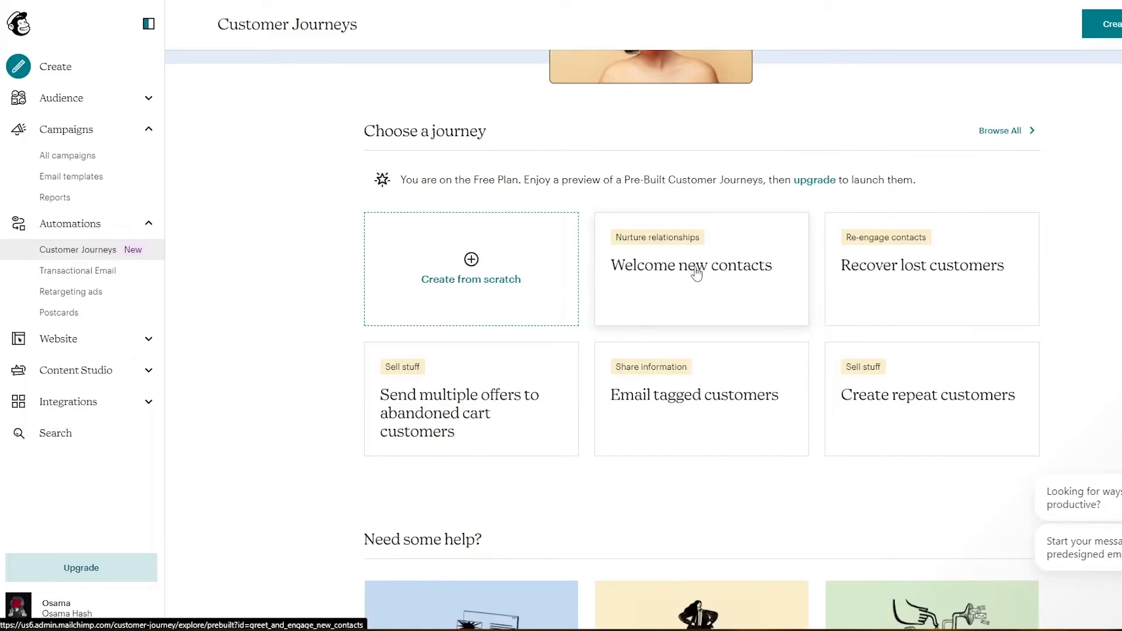
scroll(988, 310, "down", 1)
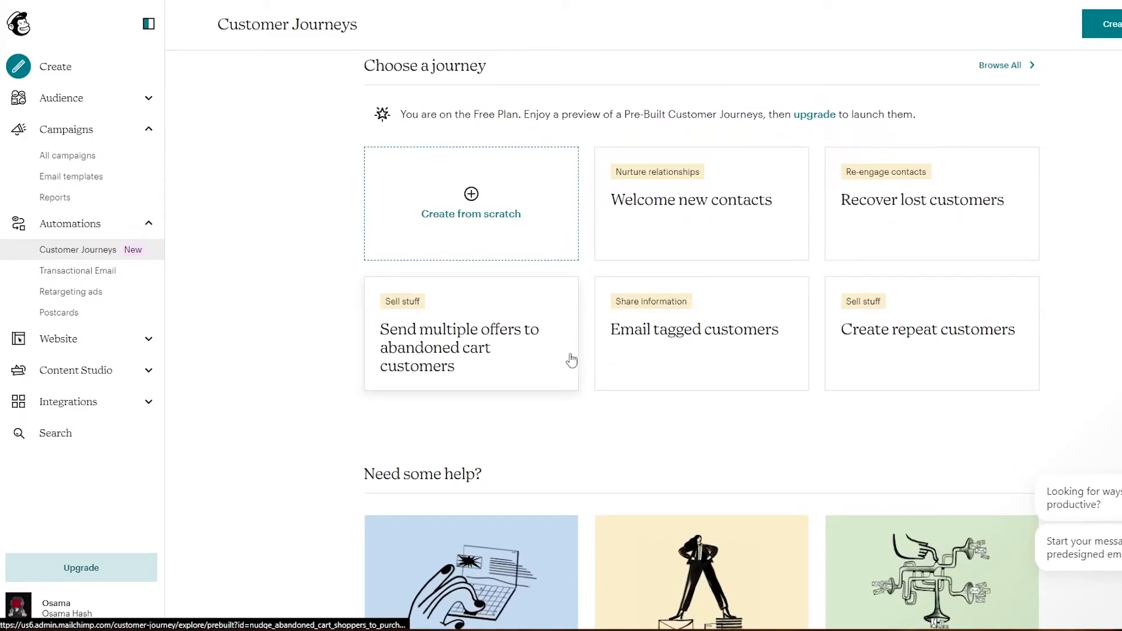
left_click(707, 346)
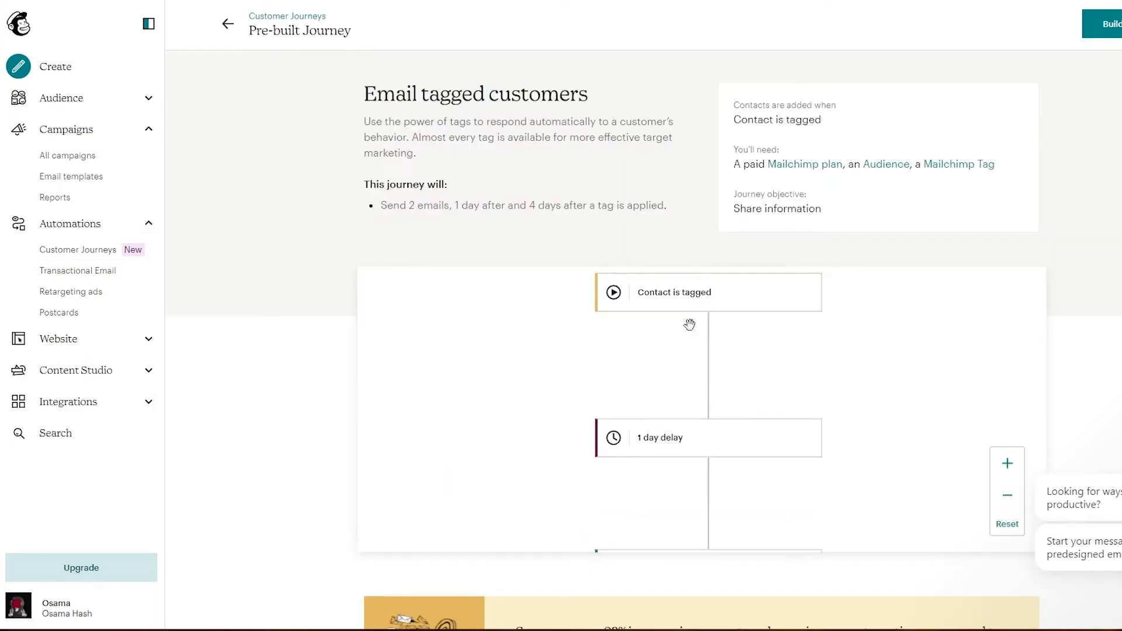
Examine the Email tagged customers journey map from its contact trigger through the delays and emails to the exit
scroll(690, 324, "down", 5)
scroll(753, 427, "down", 2)
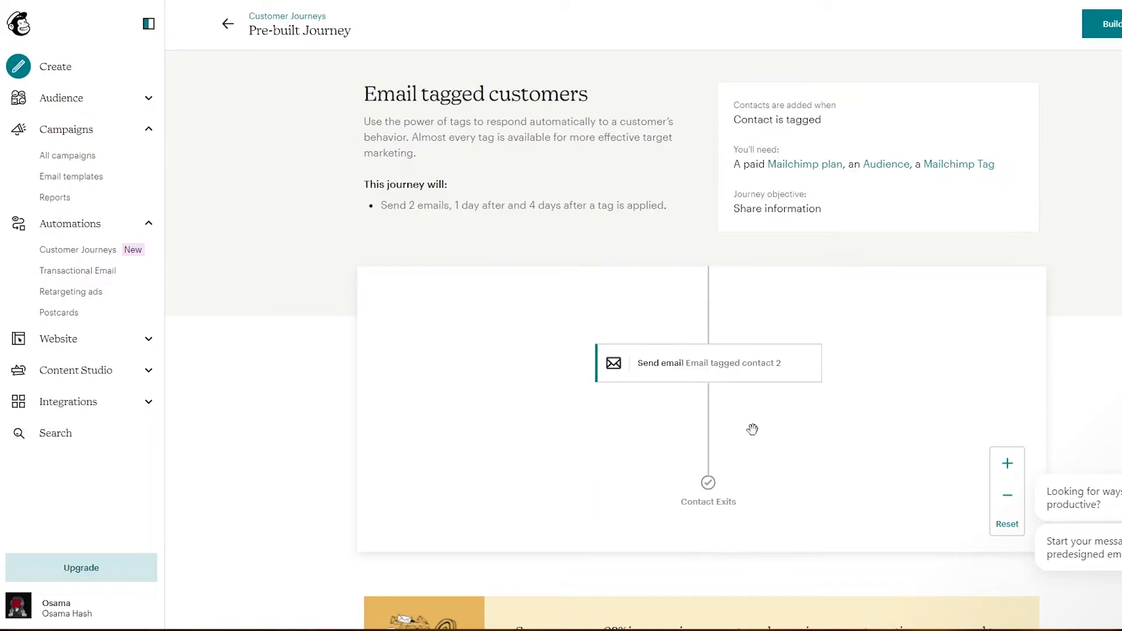
scroll(636, 409, "up", 3)
scroll(636, 410, "up", 3)
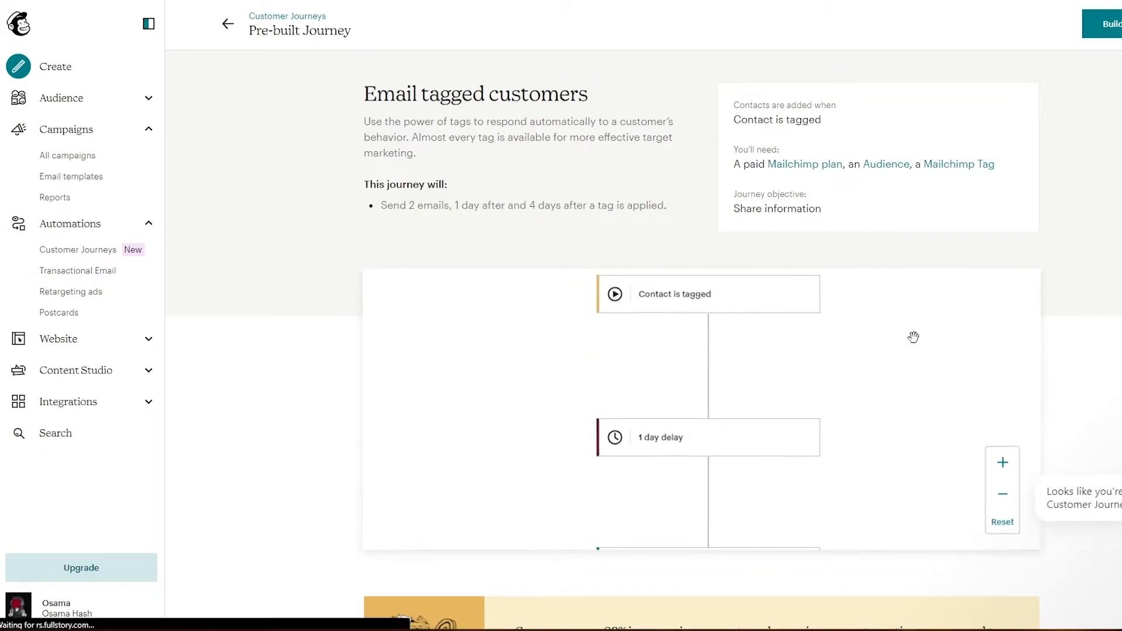
scroll(695, 301, "up", 2)
scroll(695, 479, "up", 2)
scroll(695, 480, "down", 8)
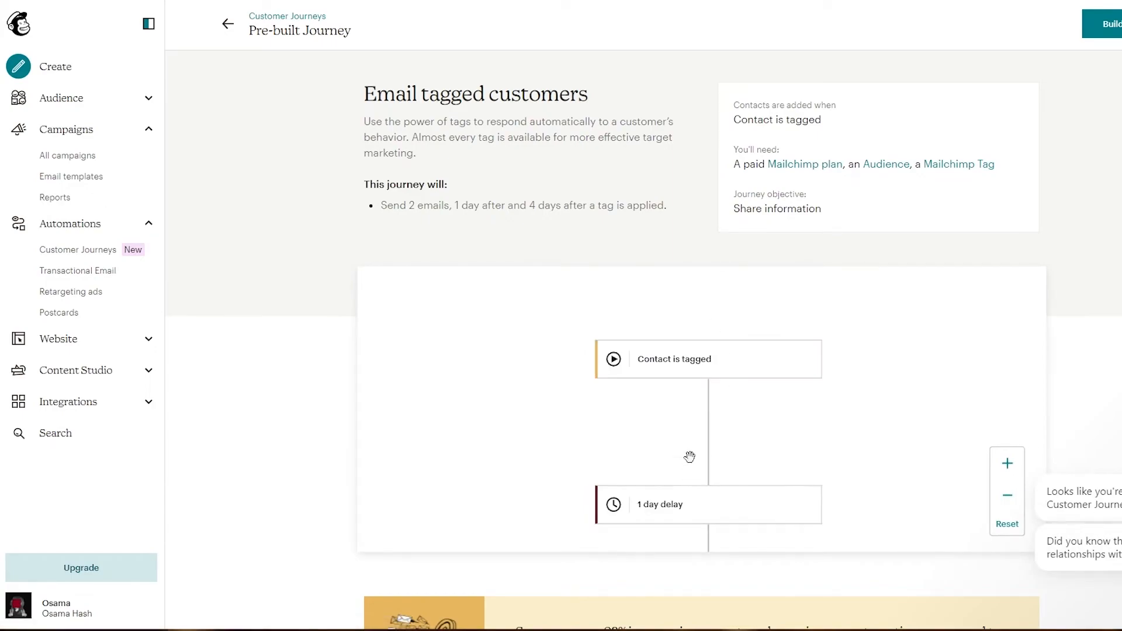
scroll(696, 446, "down", 3)
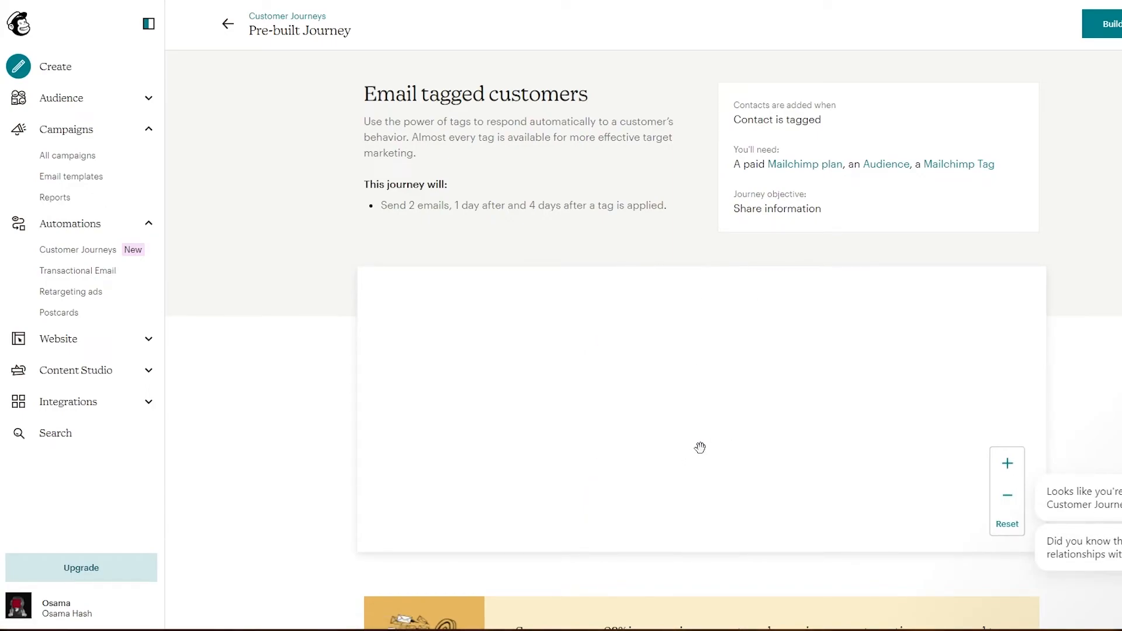
scroll(761, 463, "up", 4)
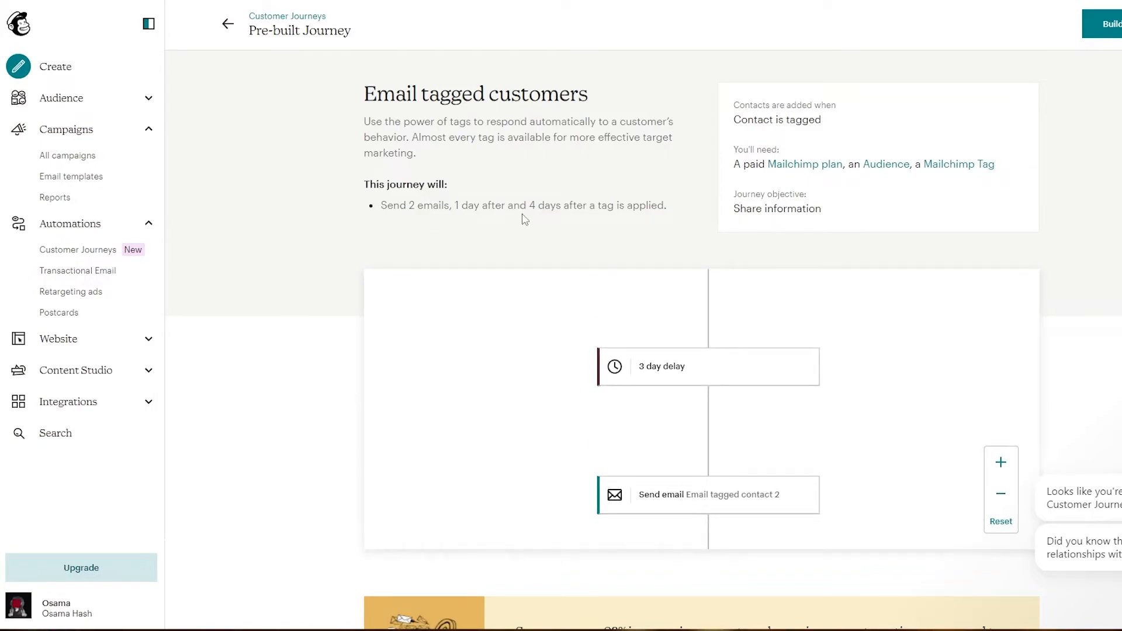
scroll(664, 334, "down", 1)
scroll(676, 401, "up", 4)
scroll(693, 324, "up", 4)
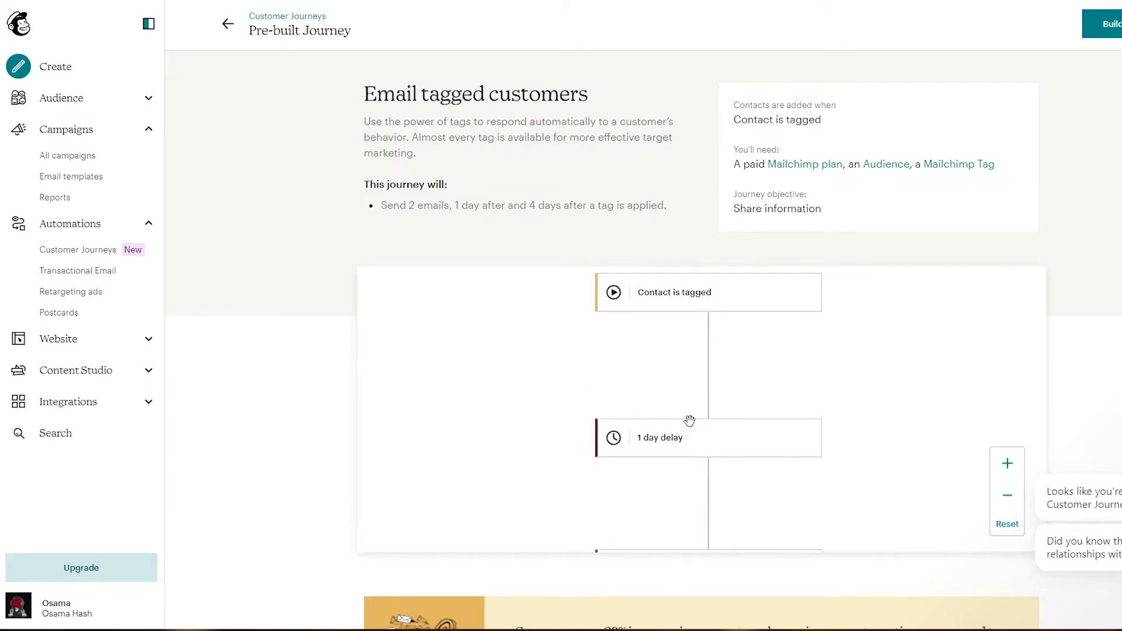
scroll(690, 341, "down", 4)
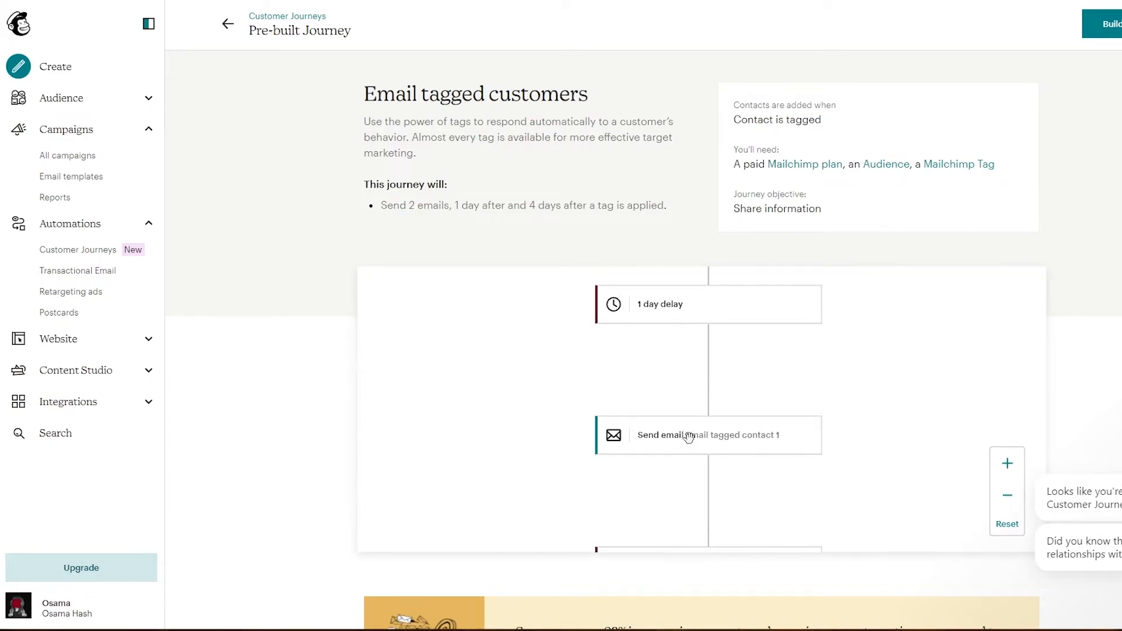
scroll(654, 420, "down", 1)
scroll(668, 363, "up", 5)
Build the Email tagged customers journey with the existing audience and skip the tag configuration
left_click(1094, 41)
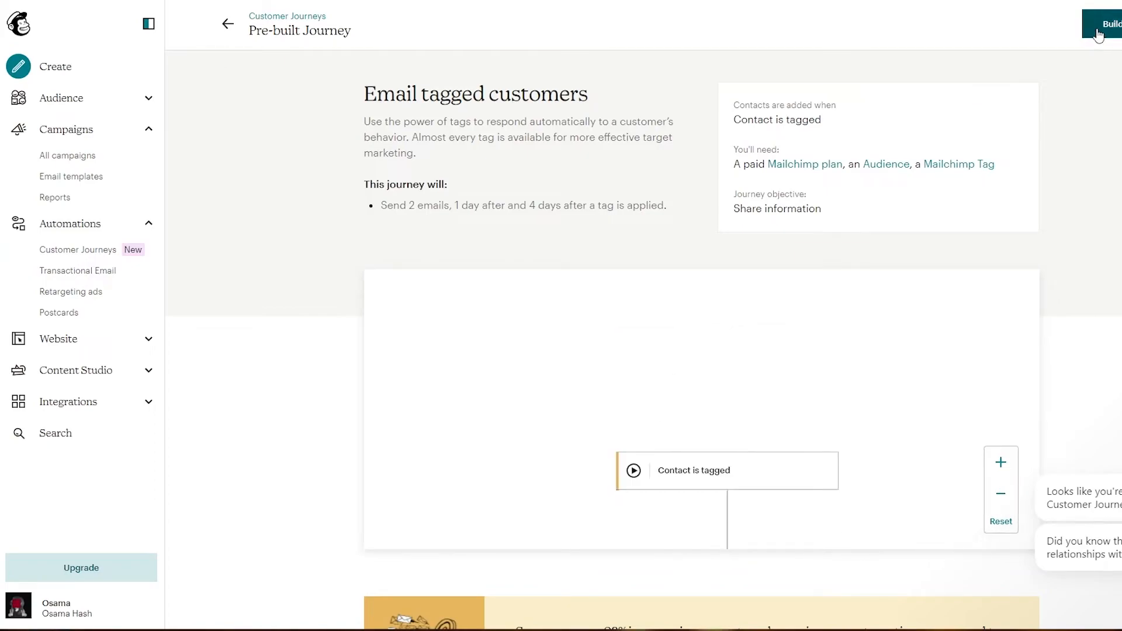
left_click(628, 345)
left_click(628, 344)
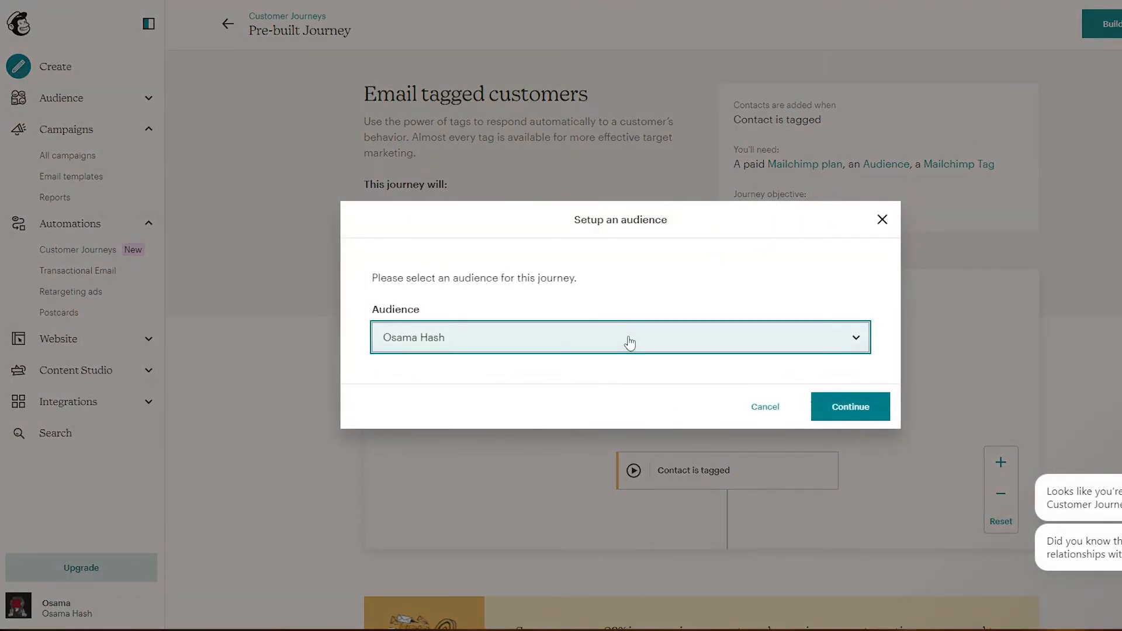
left_click(868, 408)
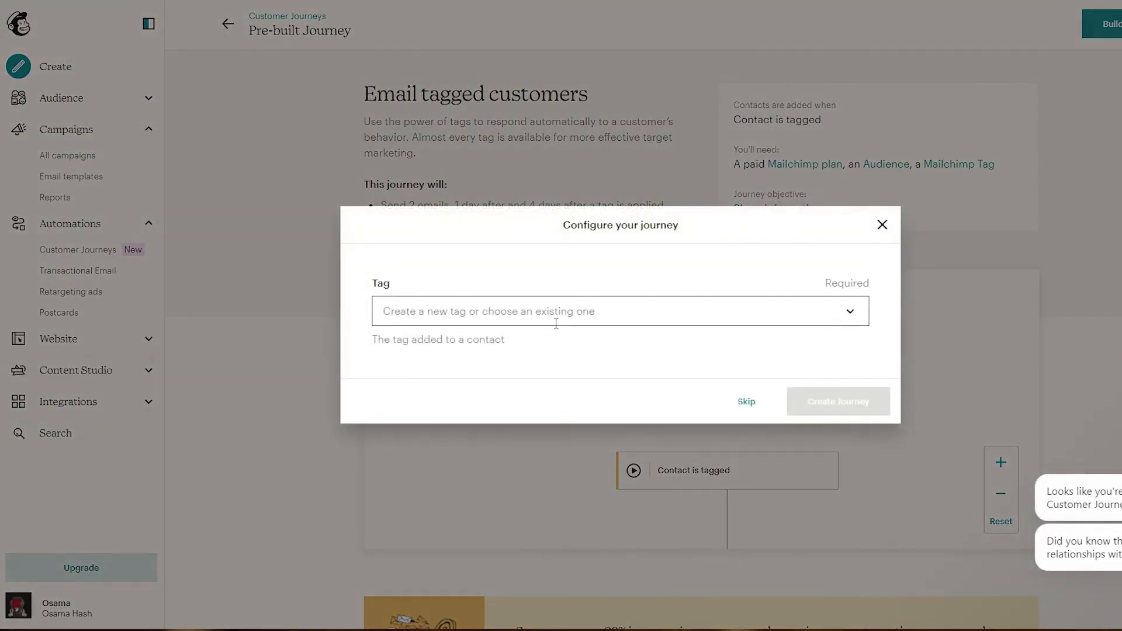
left_click(551, 314)
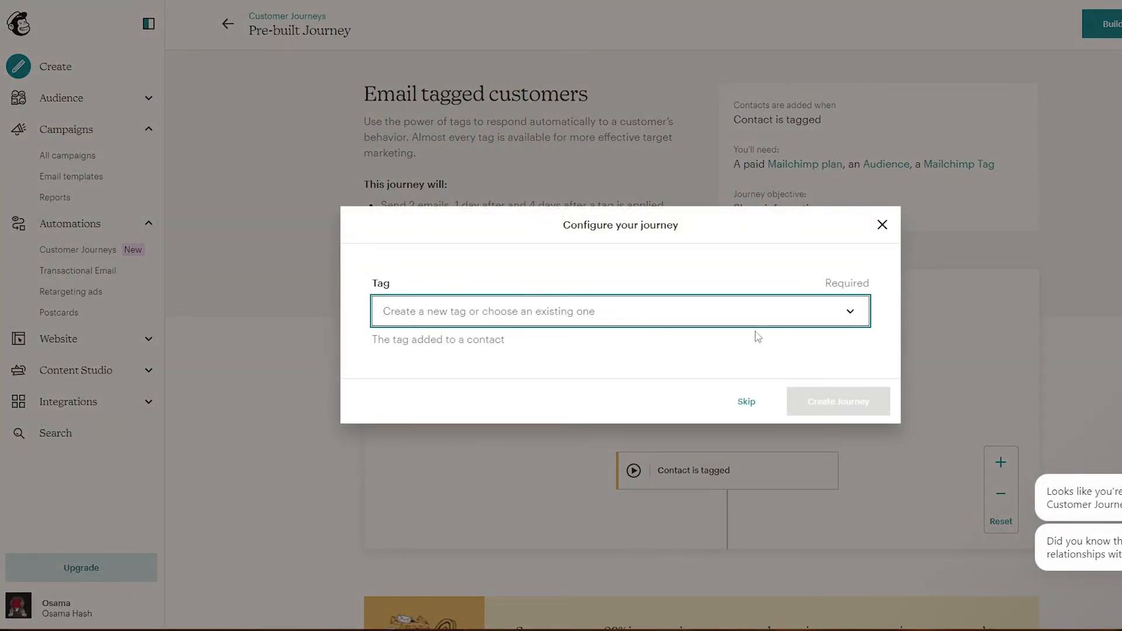
left_click(747, 401)
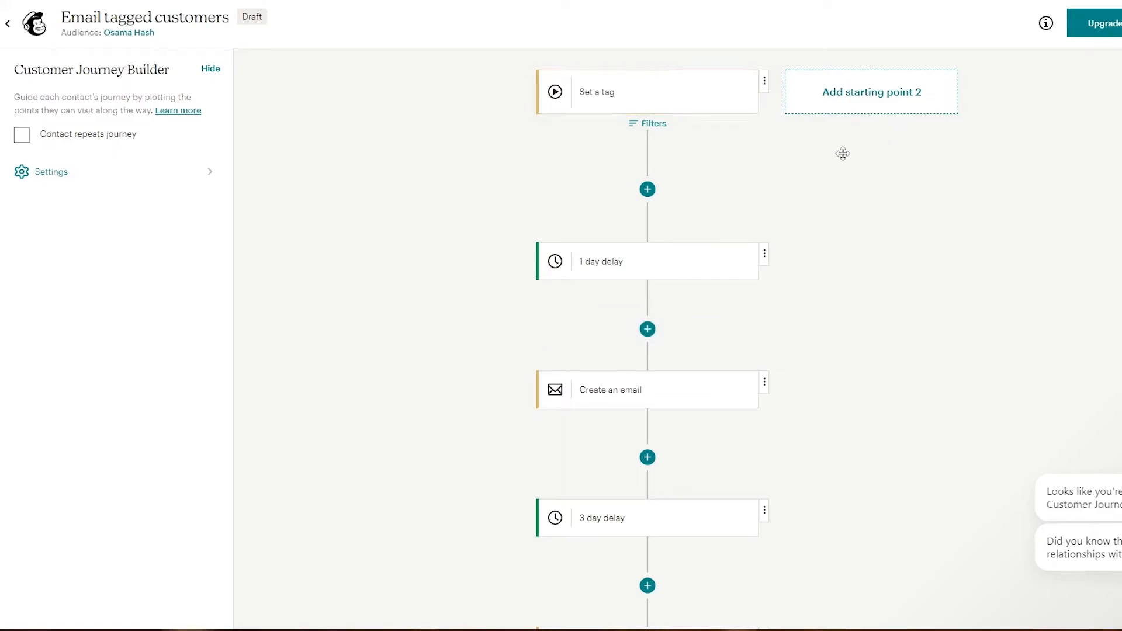
Open the journey's first email, after the 1 day delay, and choose the saved Shoe template for its design
scroll(741, 288, "up", 1)
scroll(707, 234, "down", 2)
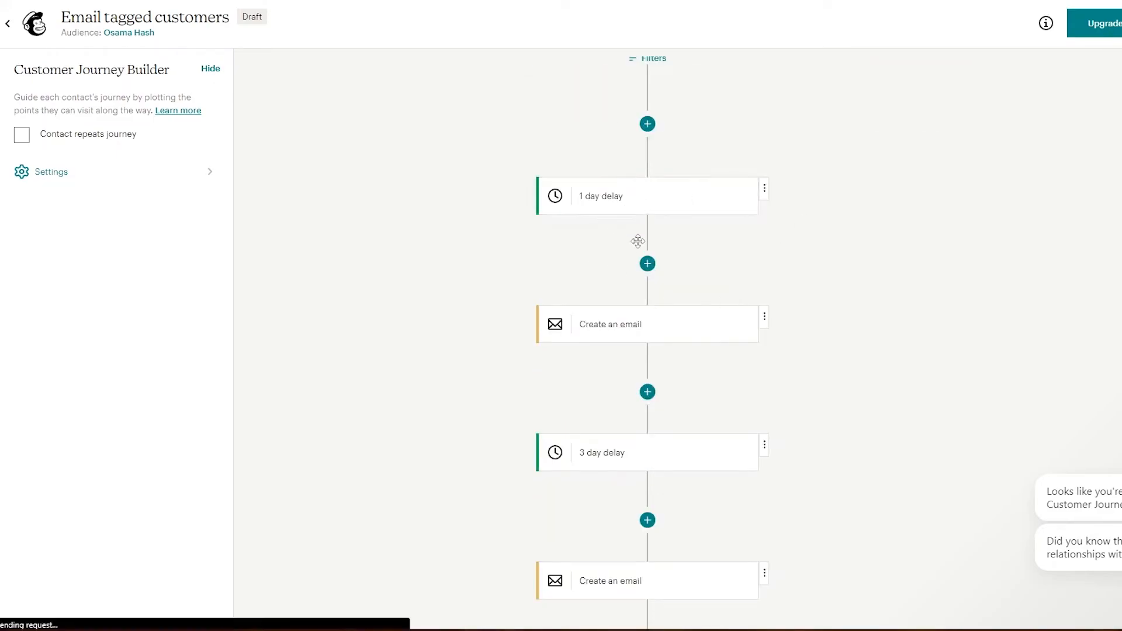
scroll(640, 324, "down", 2)
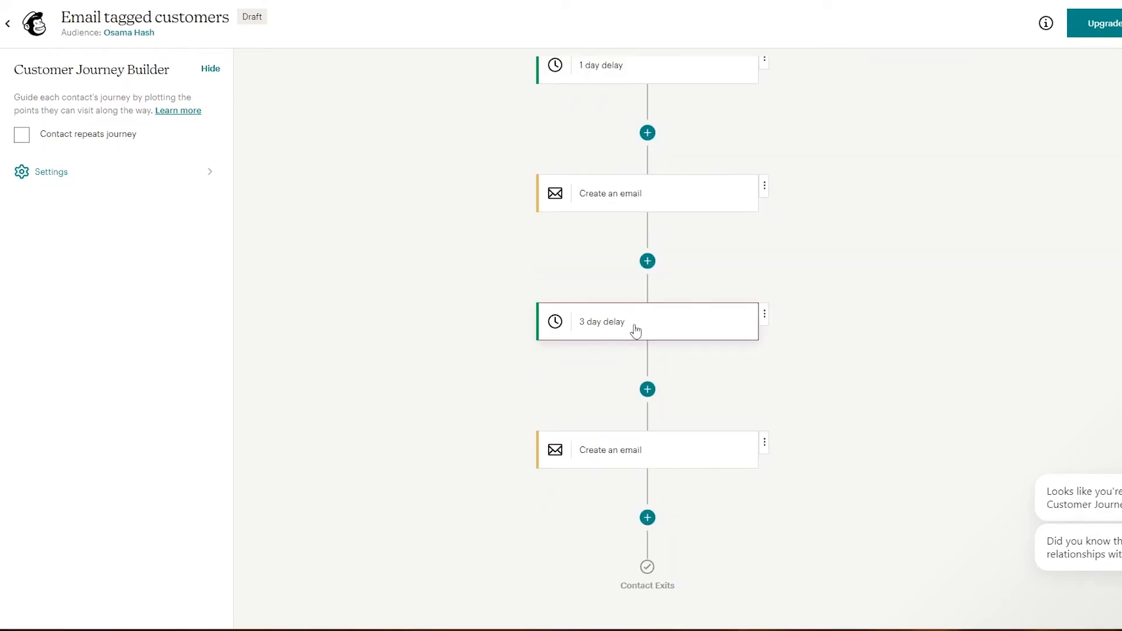
scroll(626, 374, "down", 1)
scroll(621, 410, "up", 2)
left_click(644, 269)
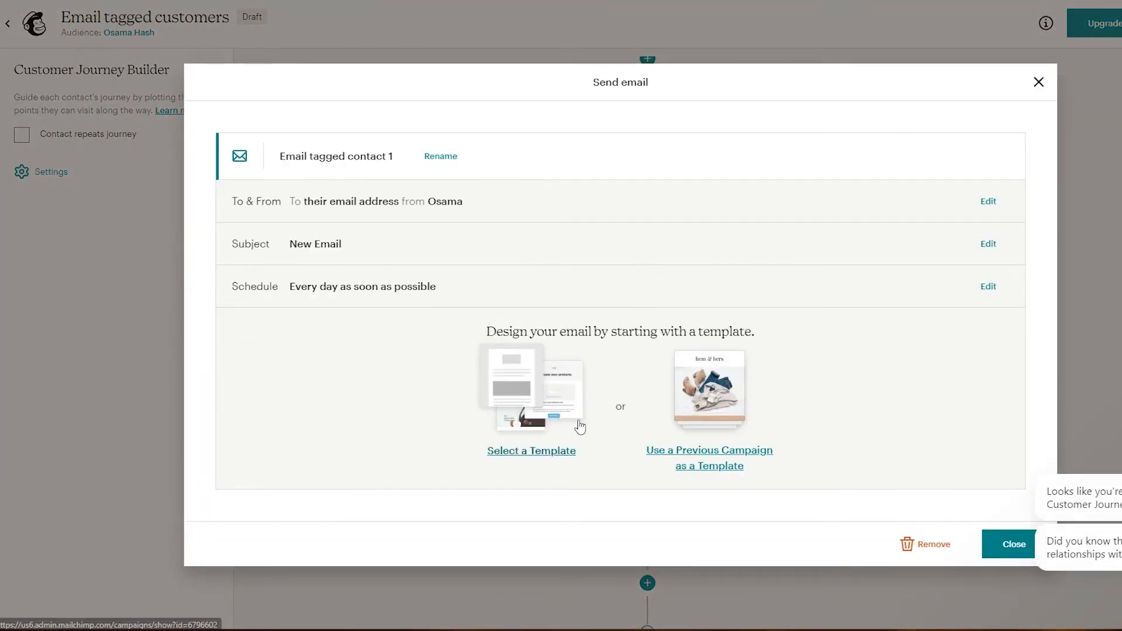
left_click(558, 459)
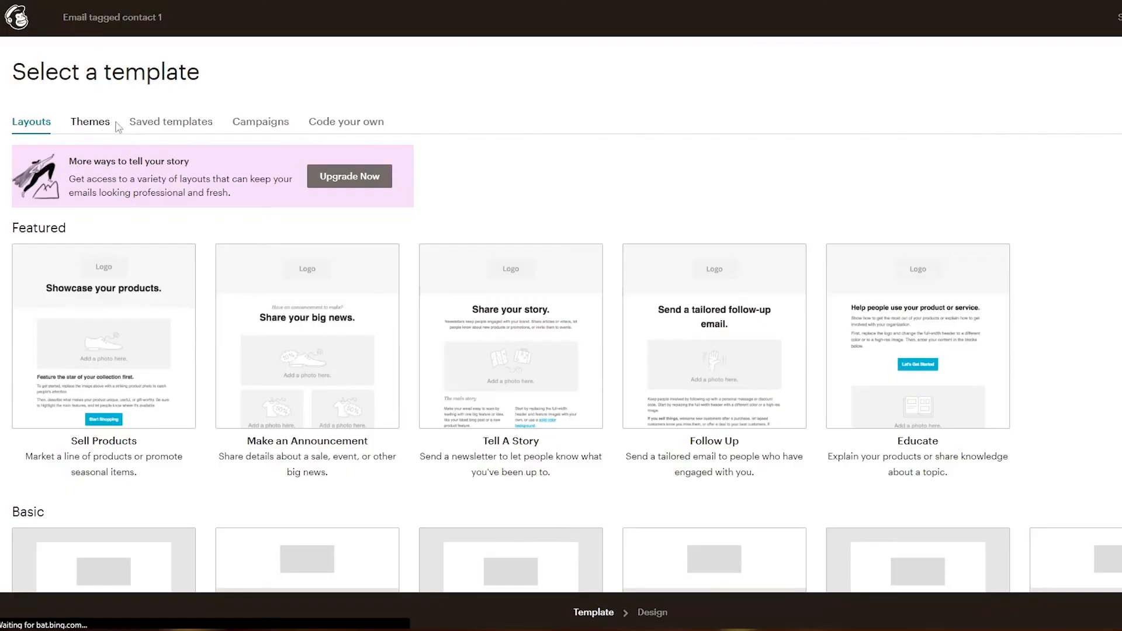
left_click(169, 122)
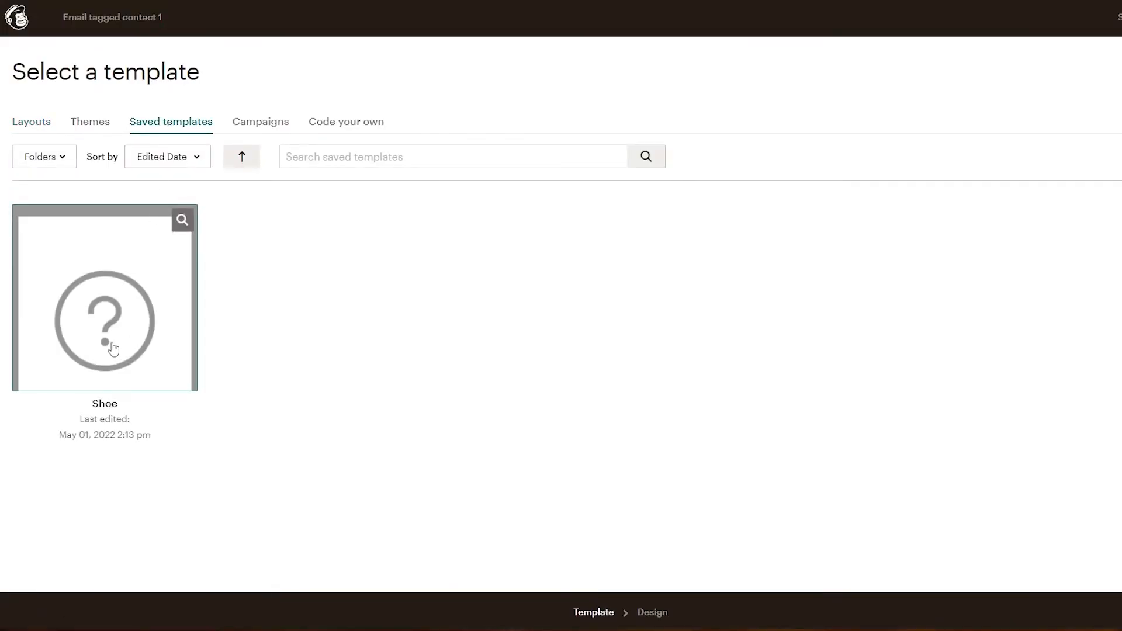
left_click(145, 335)
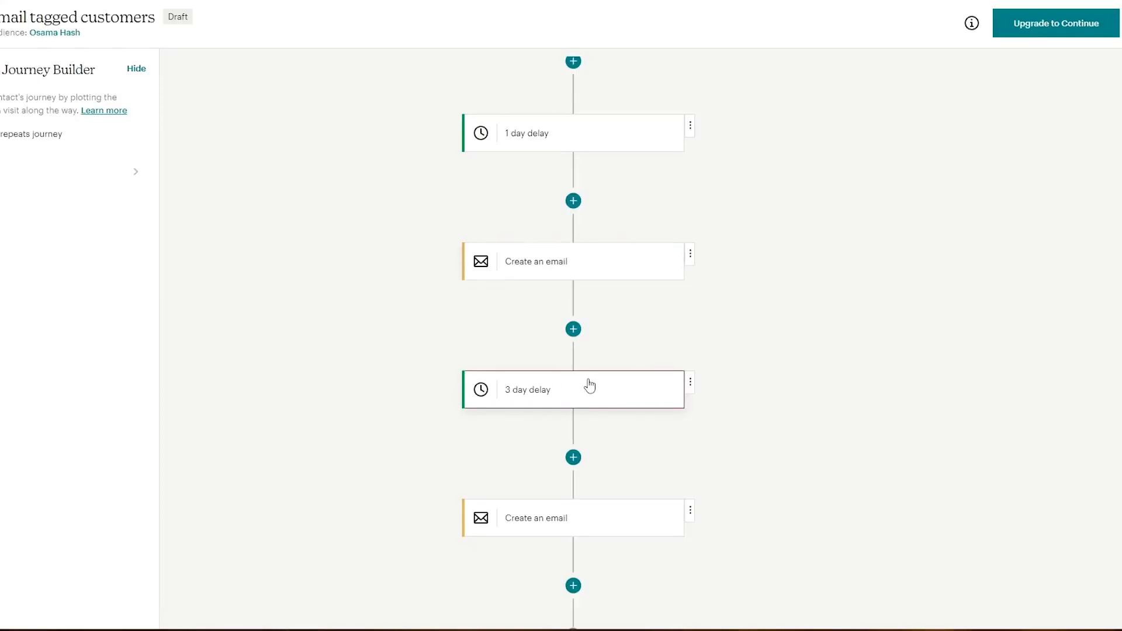
Review the journey flow in the builder from the tag starting point through both delays and emails to Contact Exits
scroll(644, 401, "down", 3)
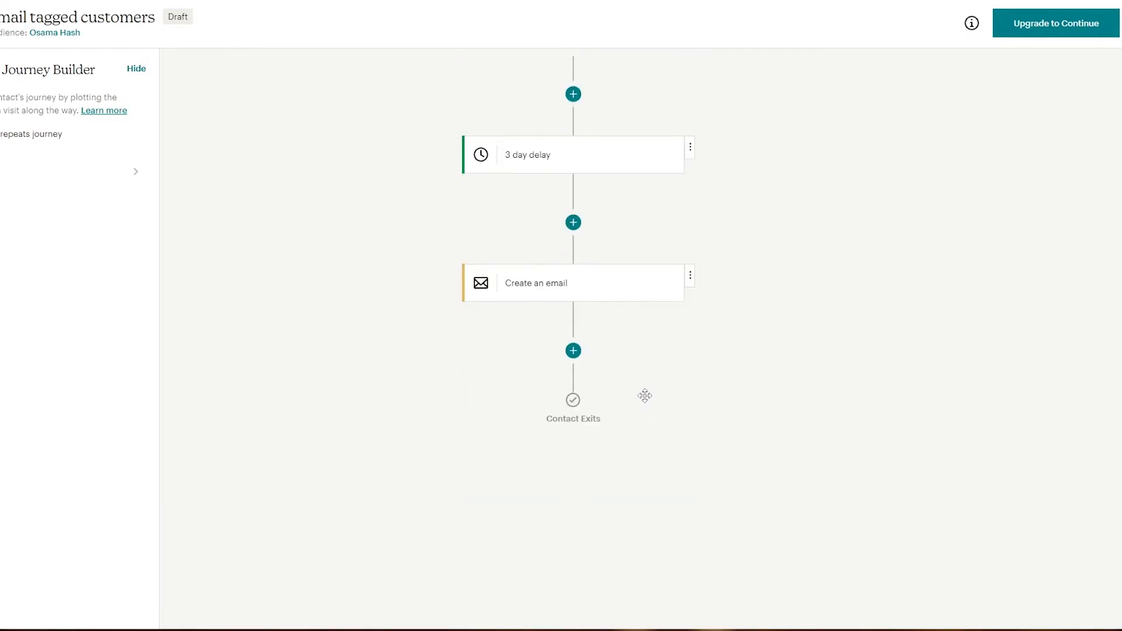
scroll(587, 402, "up", 4)
scroll(587, 402, "up", 4)
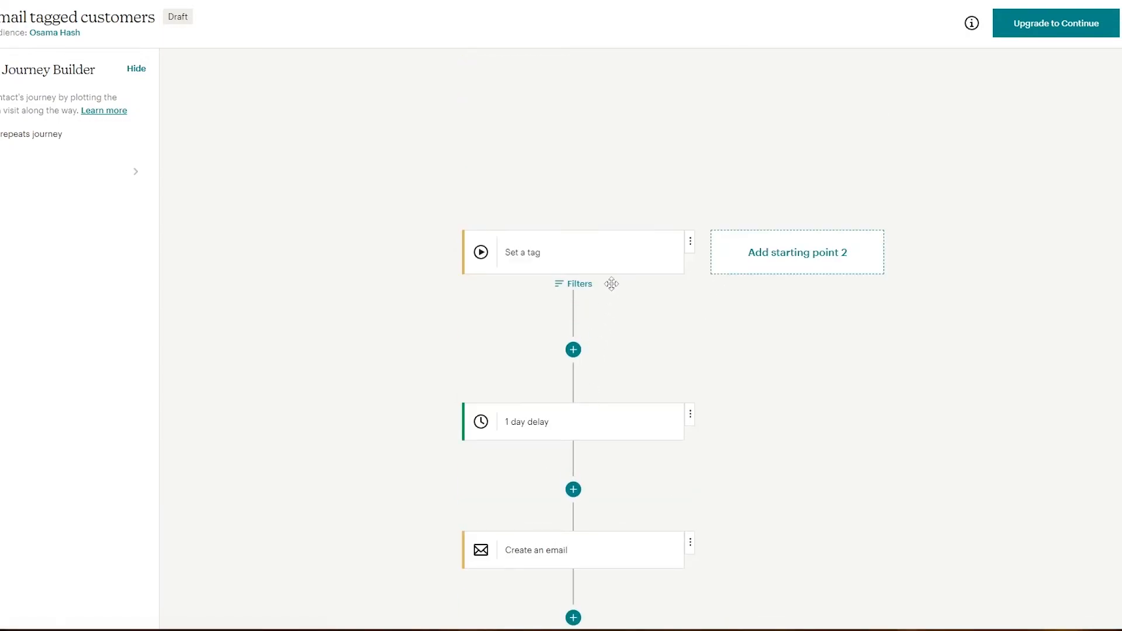
scroll(614, 289, "down", 1)
scroll(550, 200, "down", 1)
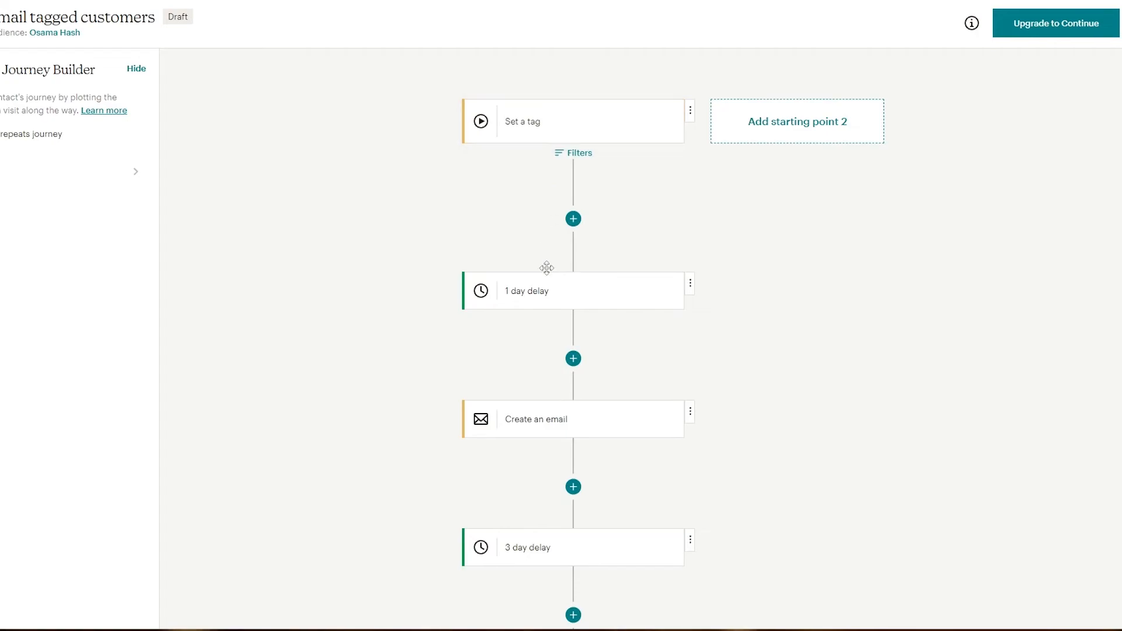
scroll(551, 199, "up", 1)
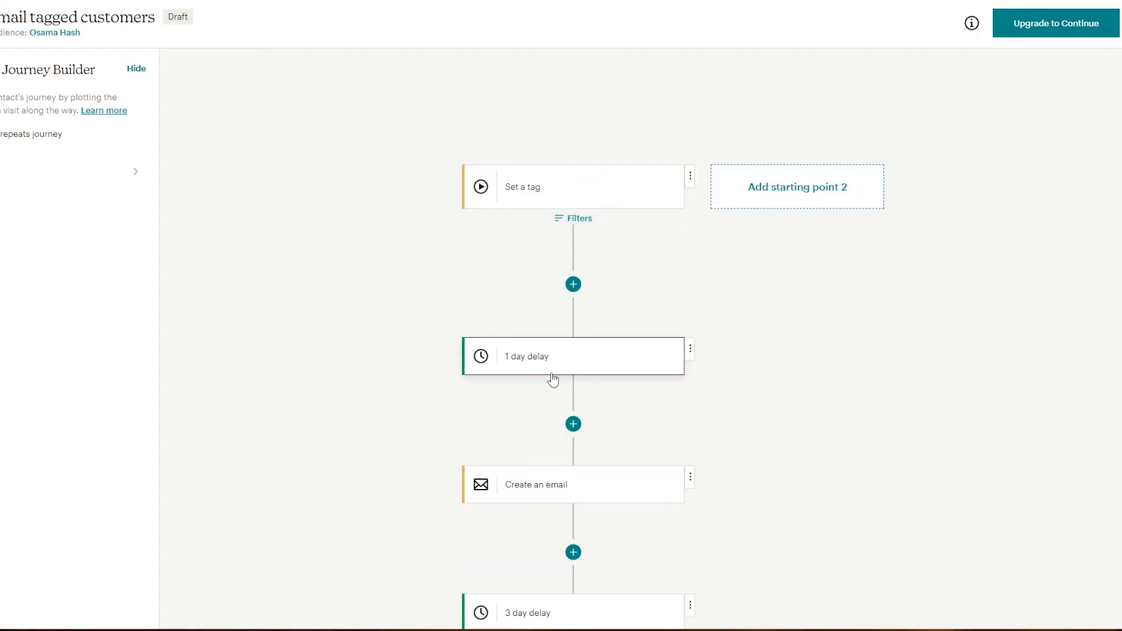
scroll(591, 360, "down", 1)
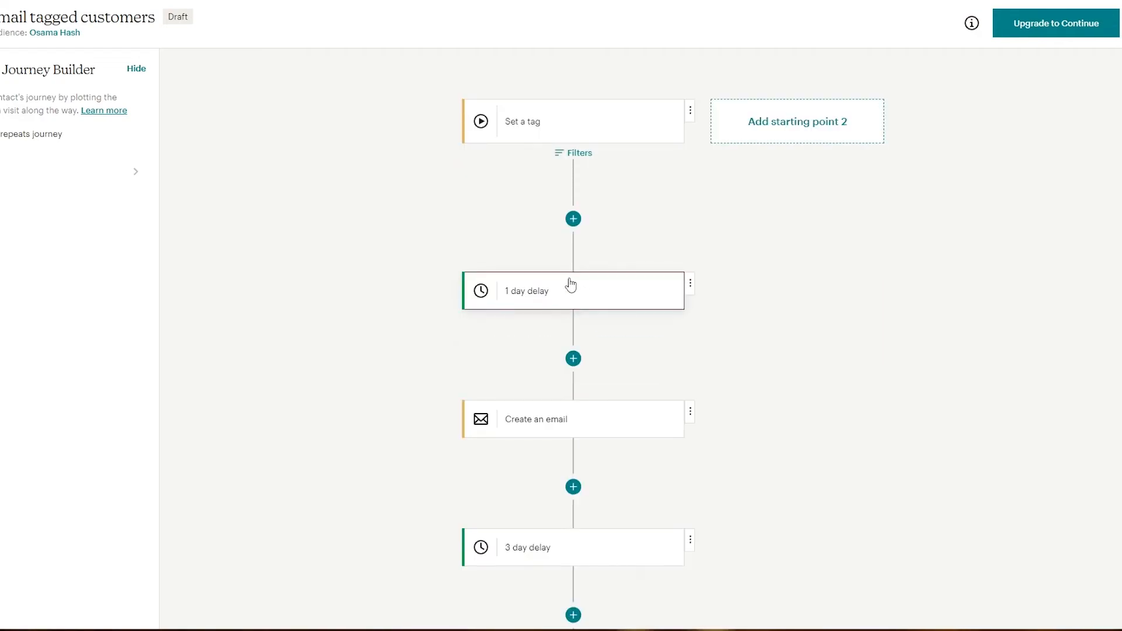
scroll(571, 285, "down", 2)
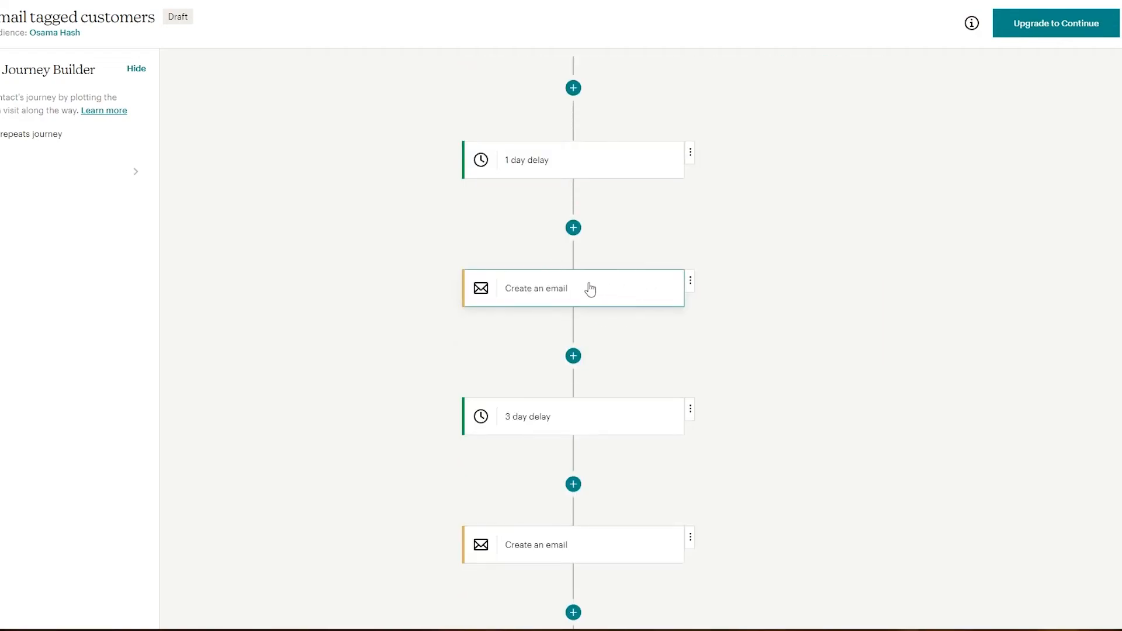
scroll(590, 288, "down", 1)
scroll(559, 356, "down", 2)
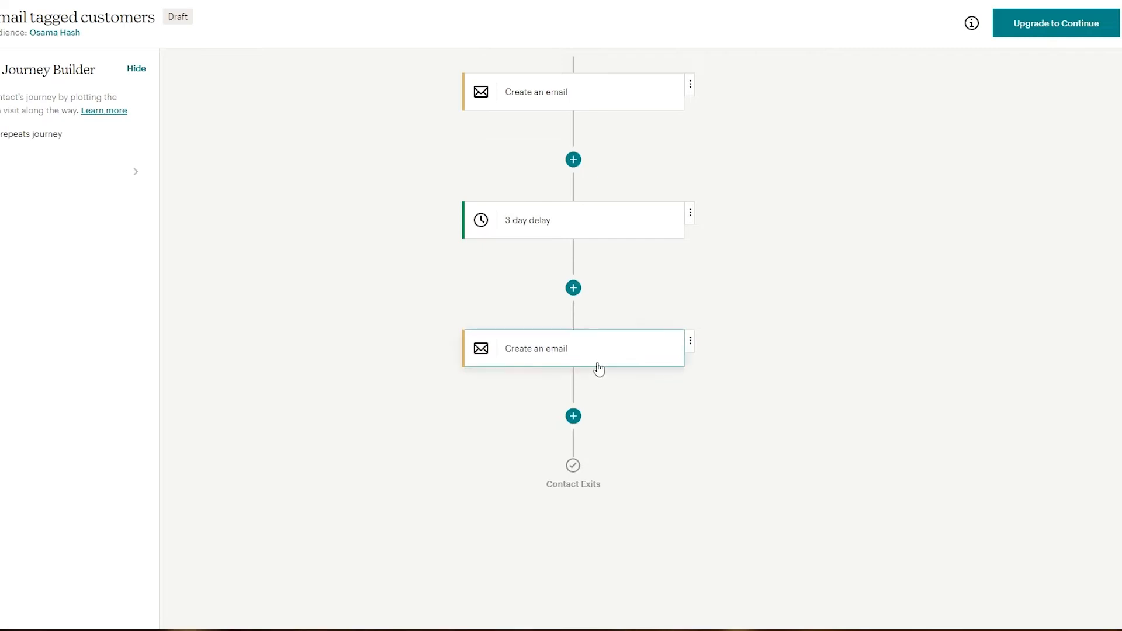
scroll(599, 368, "down", 1)
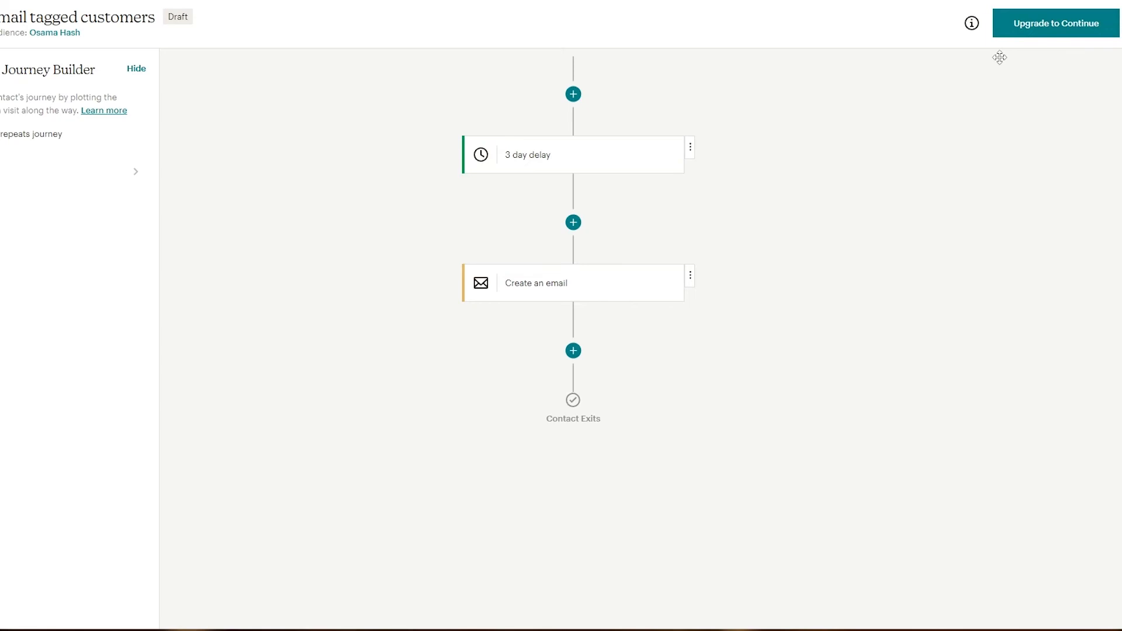
Start upgrading the journey's account to the Standard plan and proceed to the payment page
left_click(1008, 25)
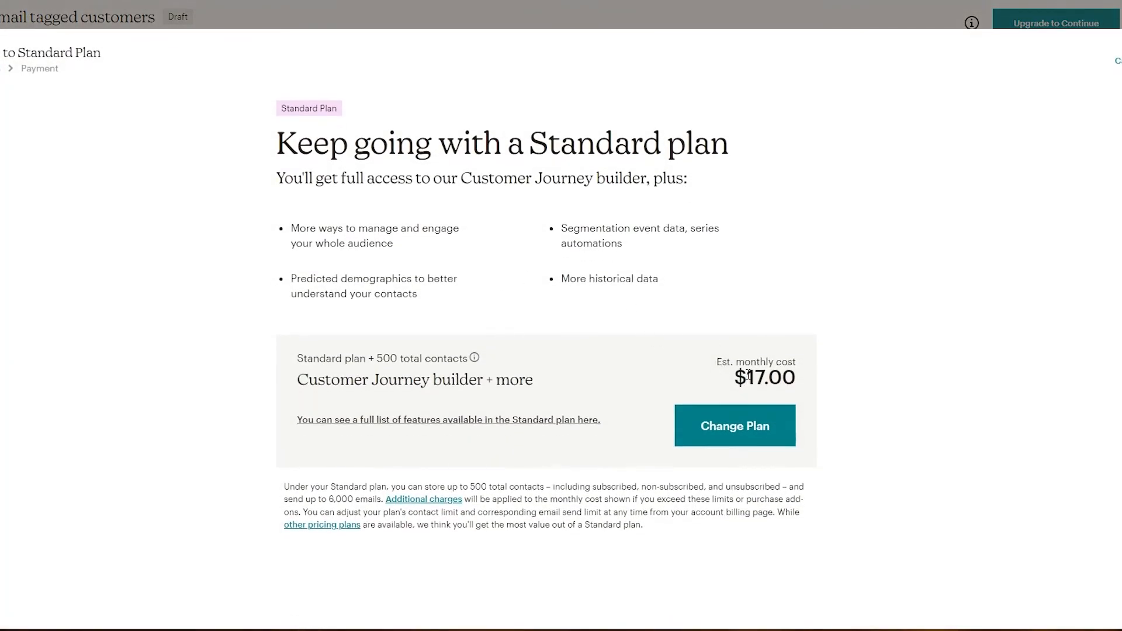
left_click_drag(747, 377, 796, 378)
left_click(748, 442)
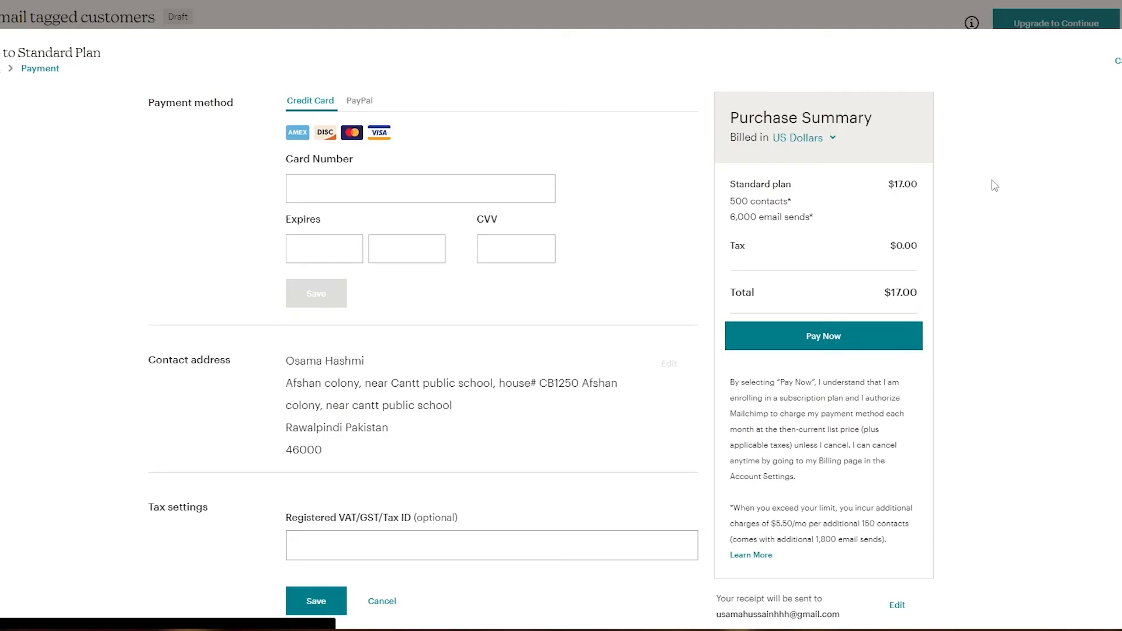
Compare the Premium, Standard, Essentials and Free plans for 500 contacts on the Mailchimp pricing page
scroll(993, 183, "down", 3)
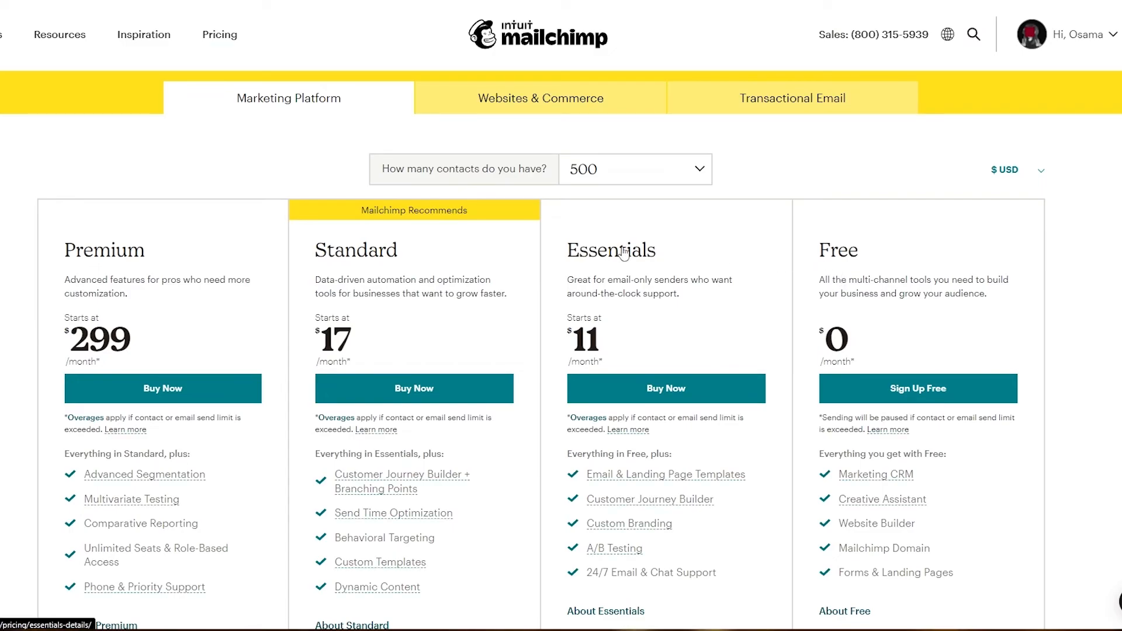
scroll(33, 249, "down", 1)
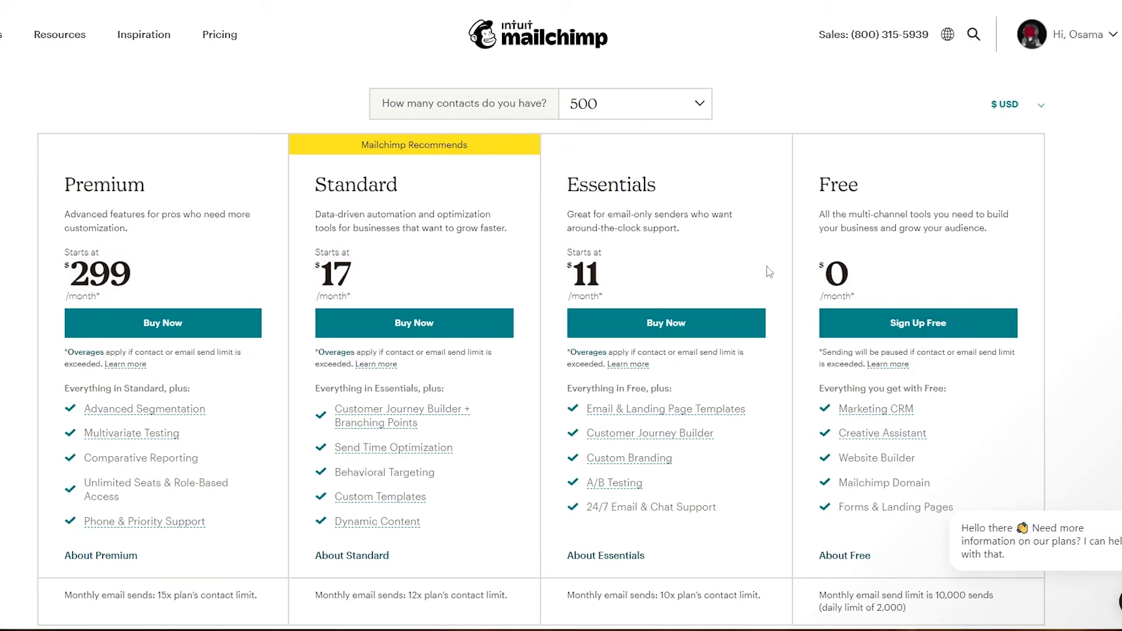
Set the contact count to 25,000 and compare the monthly prices of the Essentials, Standard and Premium plans
left_click(674, 106)
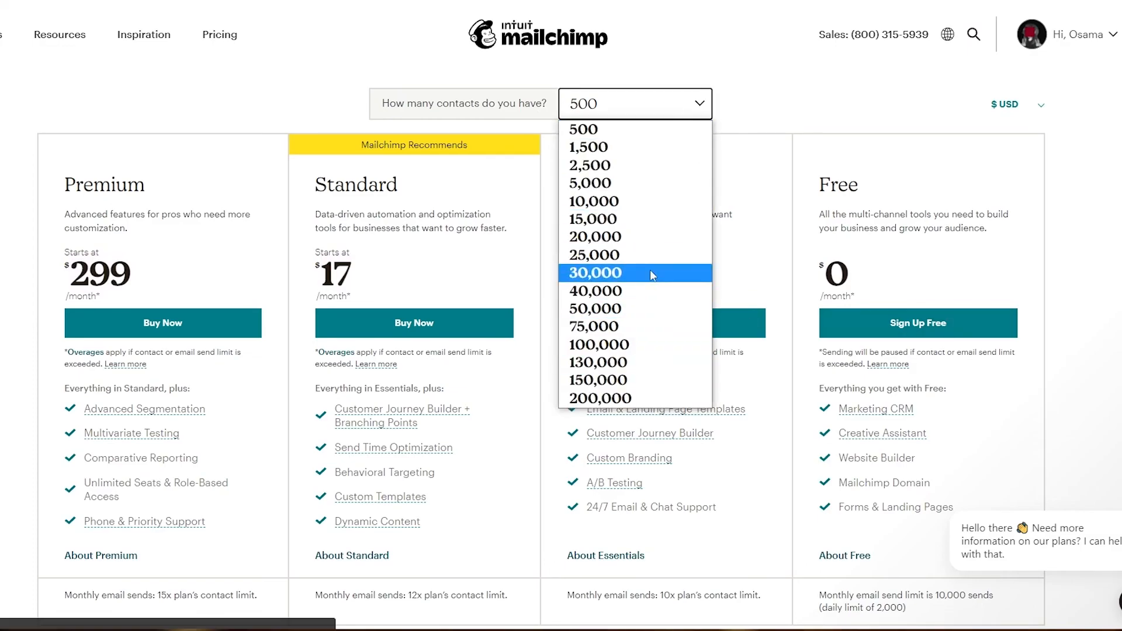
left_click(652, 255)
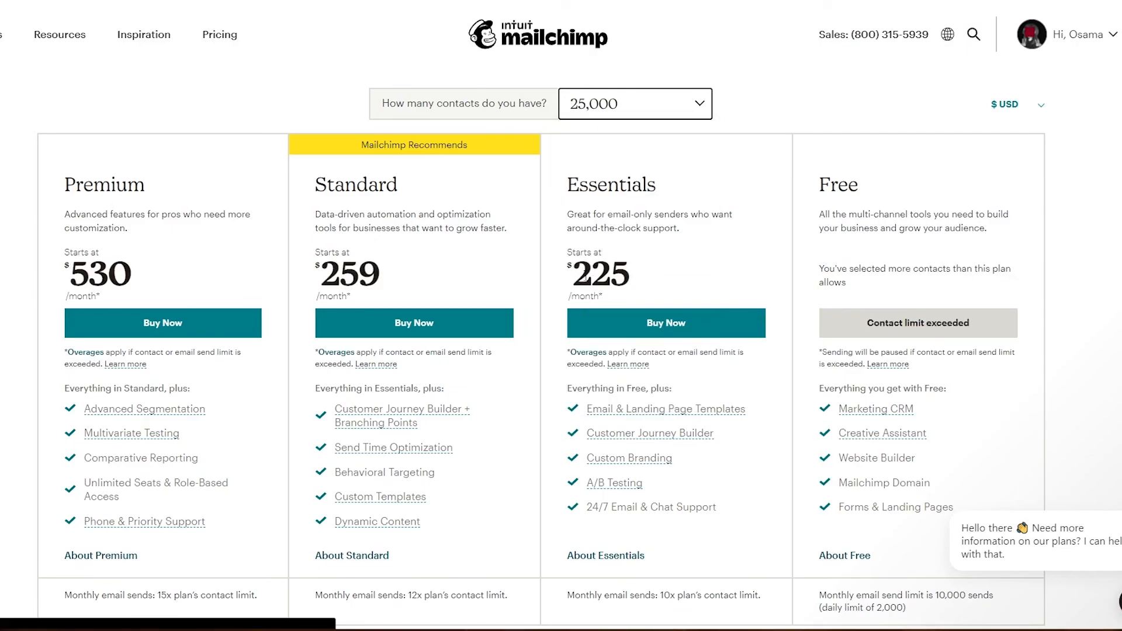
left_click_drag(573, 271, 636, 273)
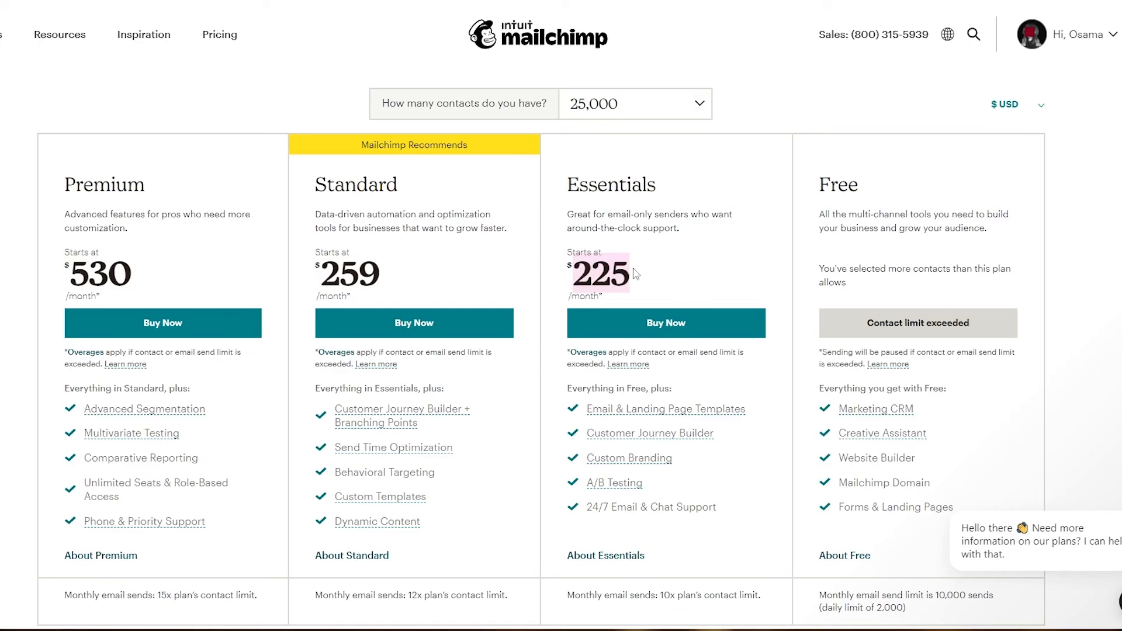
left_click_drag(325, 270, 401, 265)
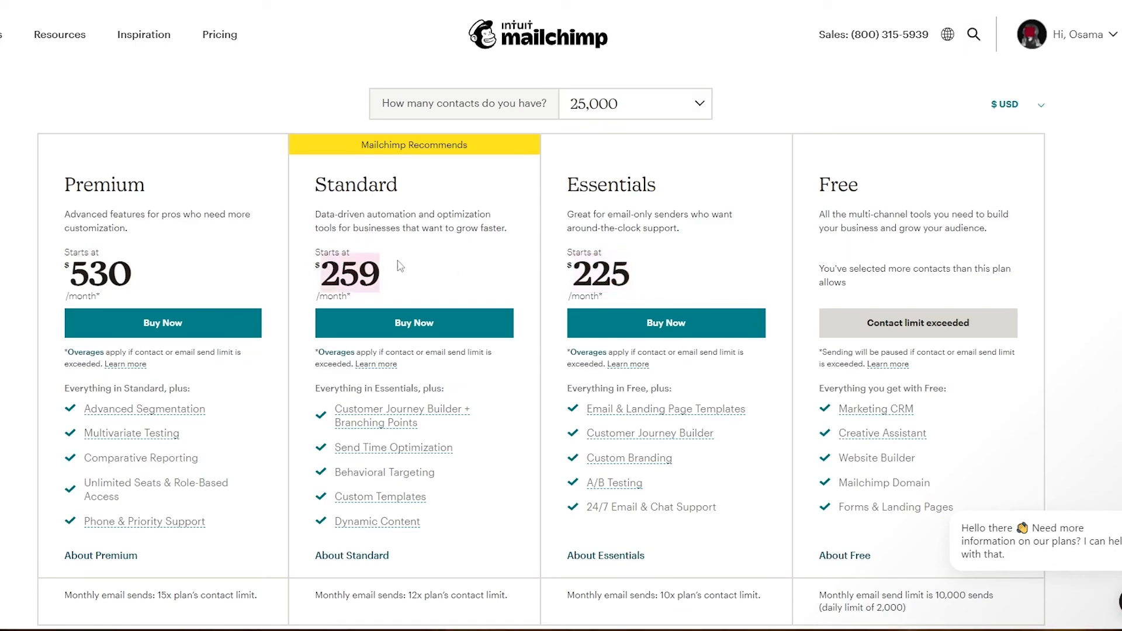
left_click_drag(67, 273, 155, 273)
left_click(156, 274)
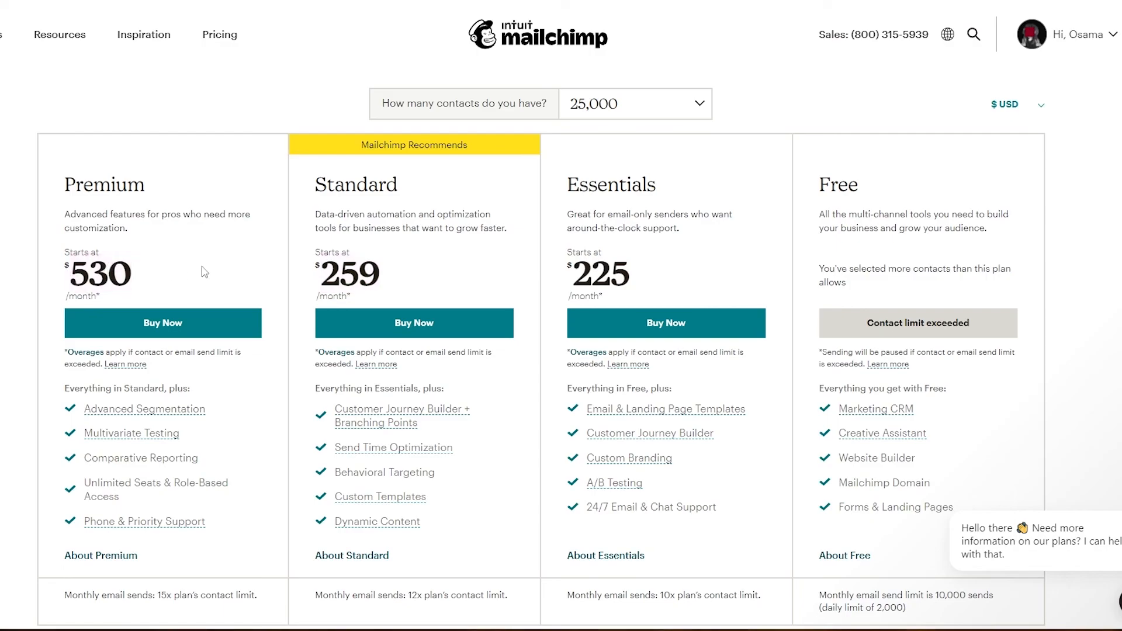
scroll(558, 322, "down", 2)
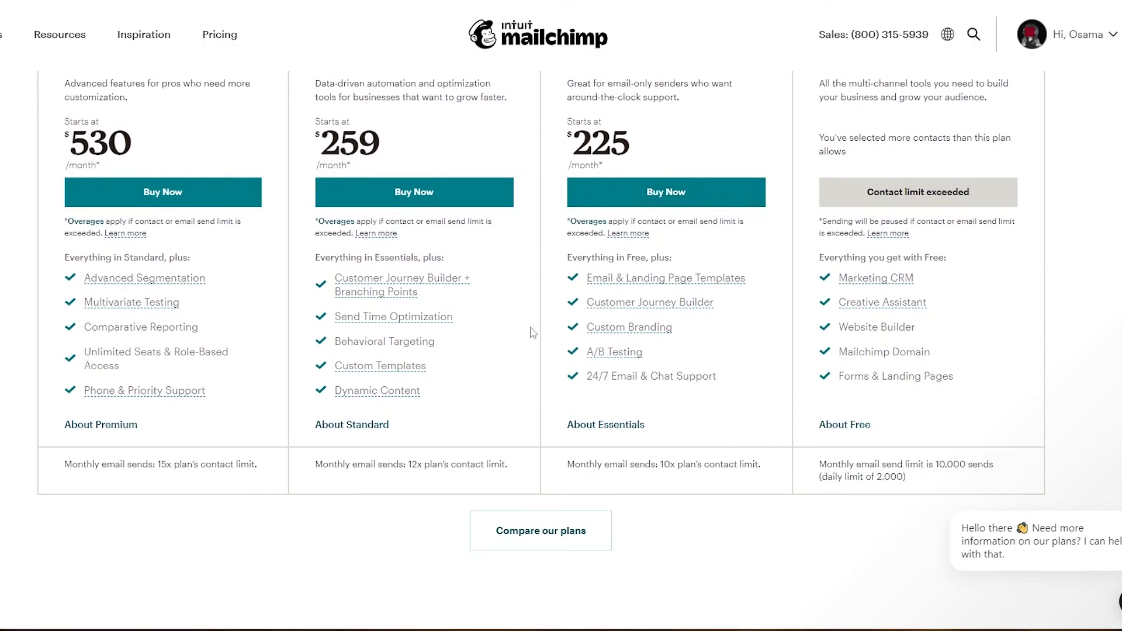